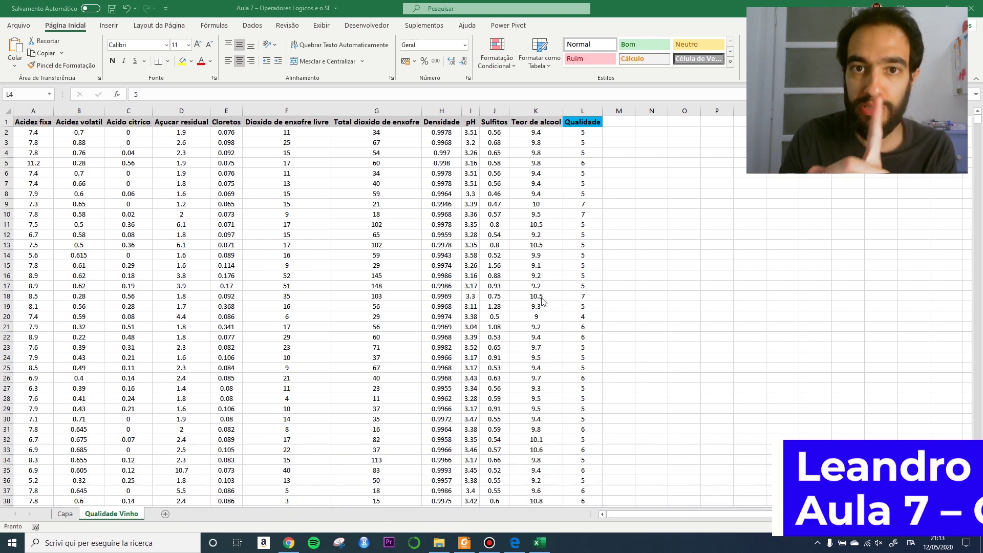
Switch to Edge, review the lesson list on the Excel na Prática course page, and return to the Excel workbook
left_click(514, 542)
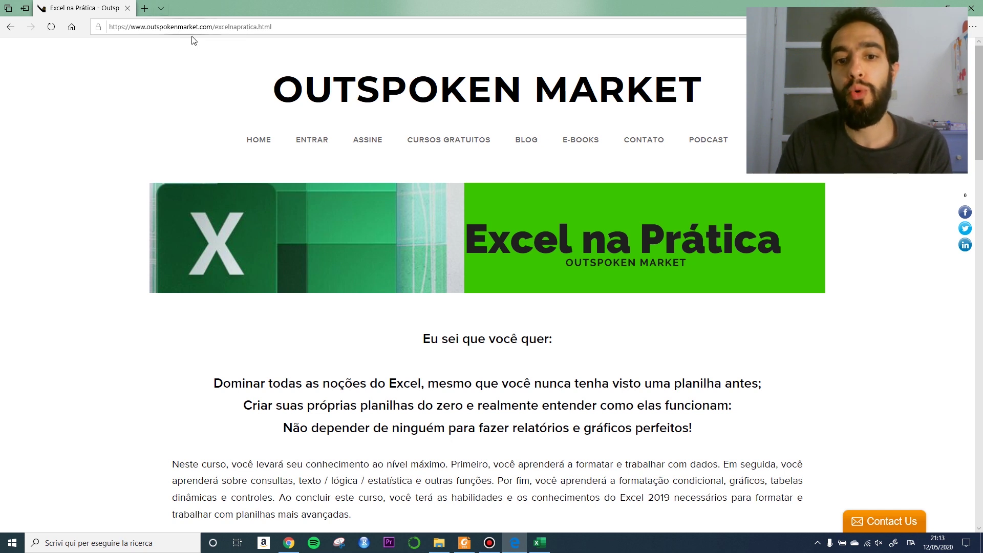
mouse_move(494, 141)
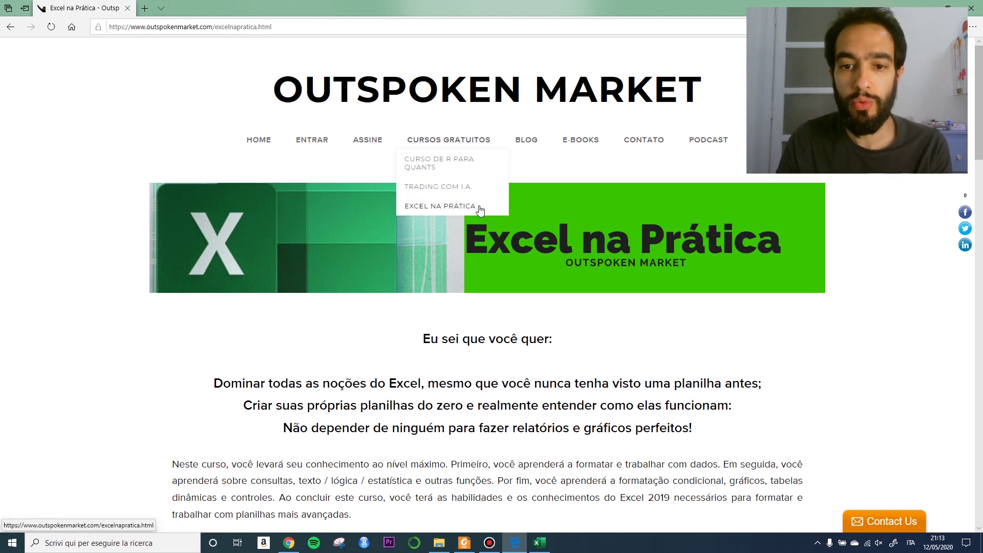
scroll(464, 327, "down", 7)
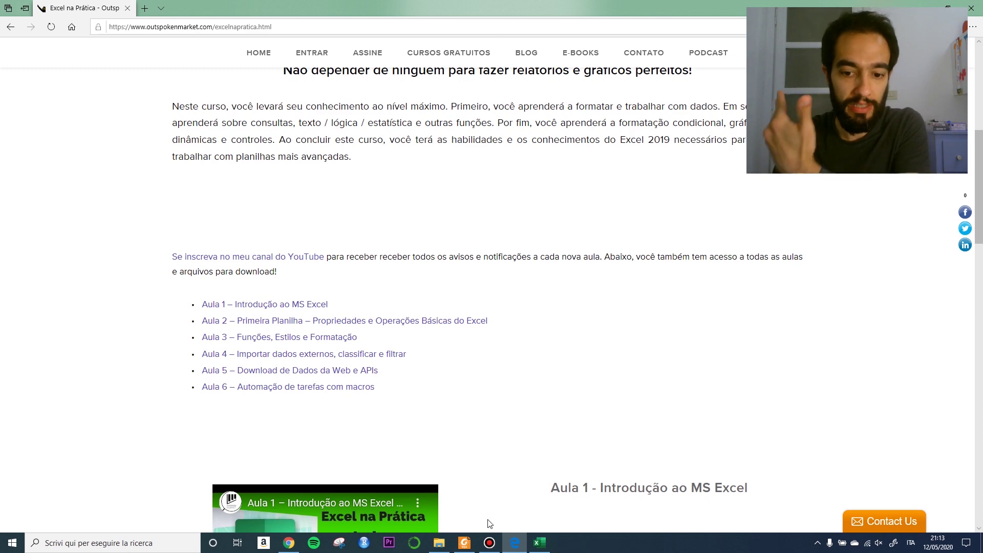
left_click(545, 548)
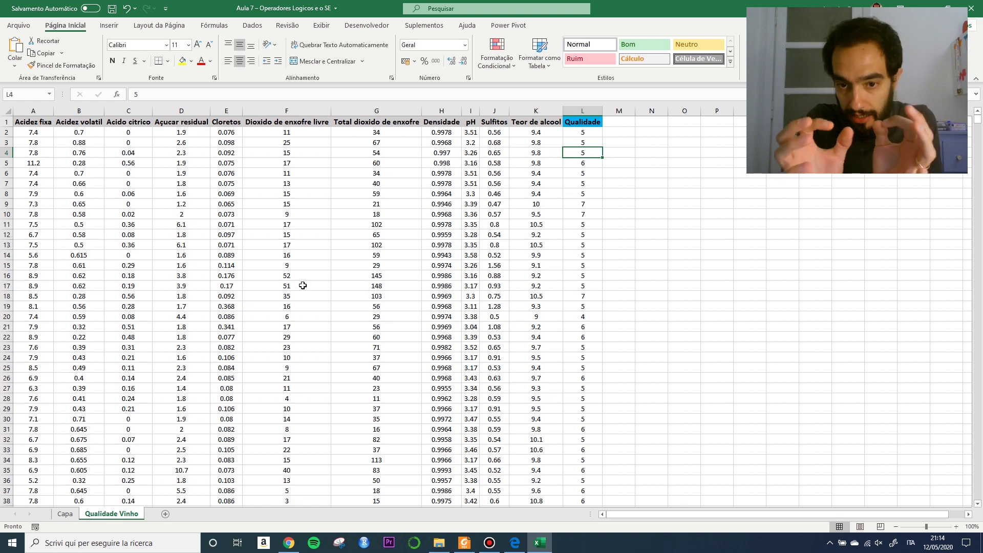
Zoom the Qualidade Vinho sheet to 140% and bring the empty columns beside Qualidade into view
key("Right")
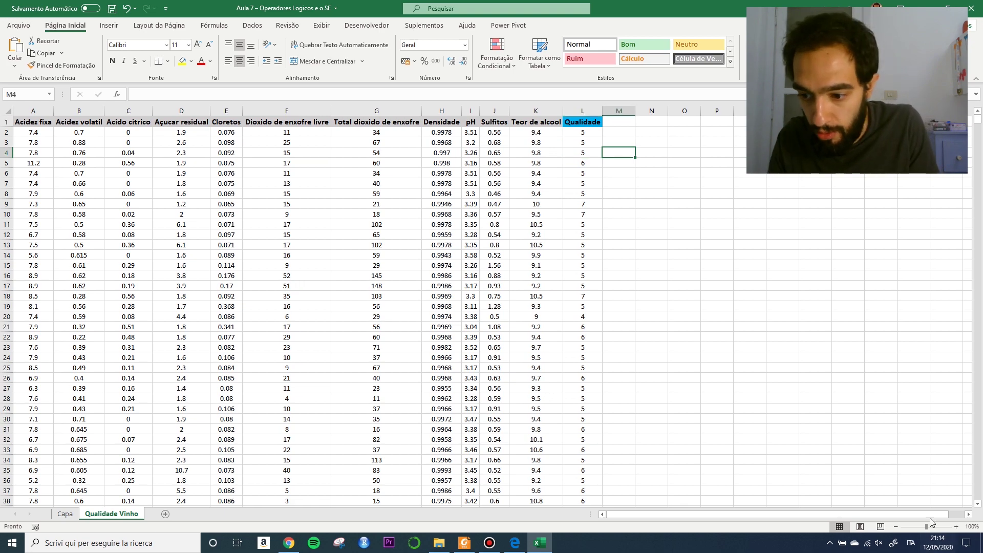
left_click(955, 526)
left_click(954, 526)
left_click(954, 527)
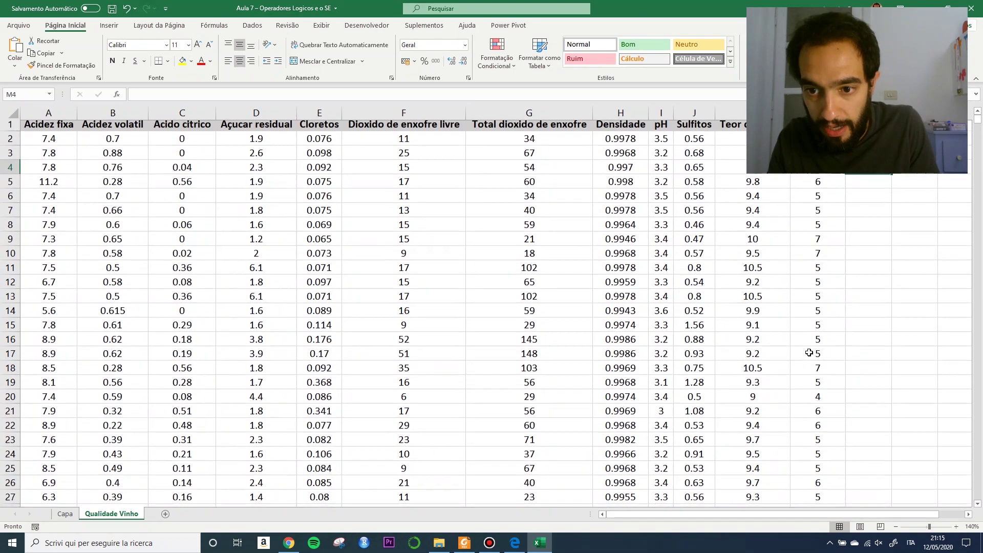
left_click(955, 527)
left_click(948, 516)
left_click_drag(948, 516, 844, 512)
left_click(474, 213)
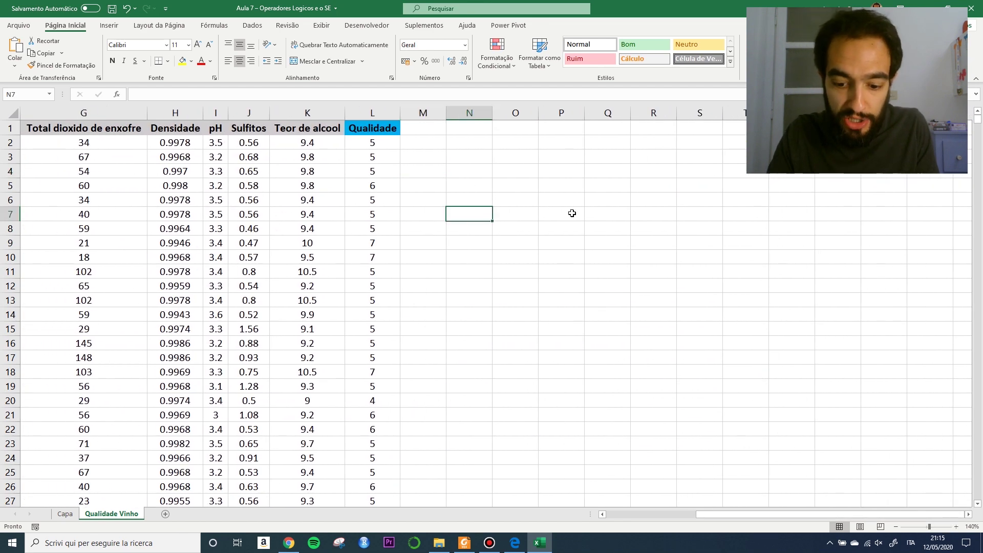
type("SE")
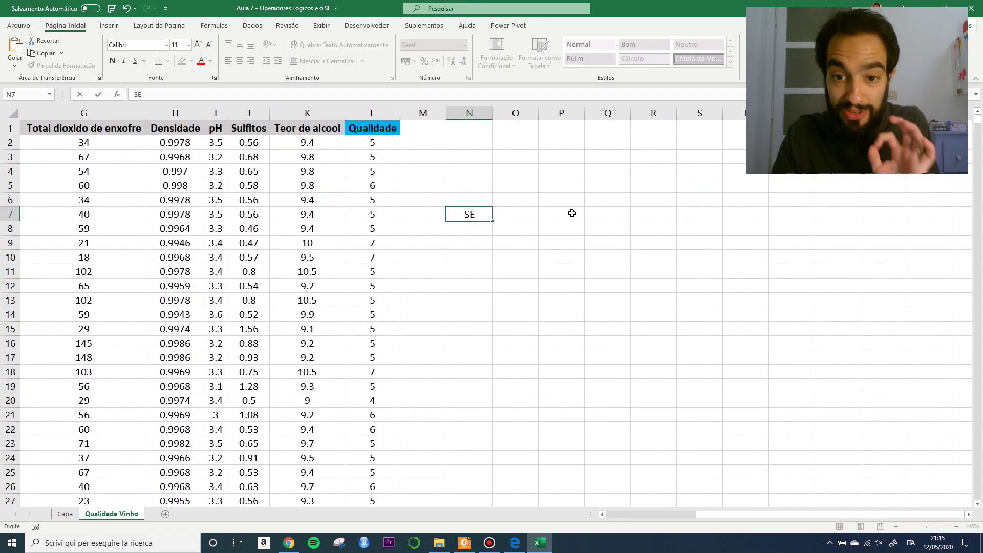
key("Return")
type("=")
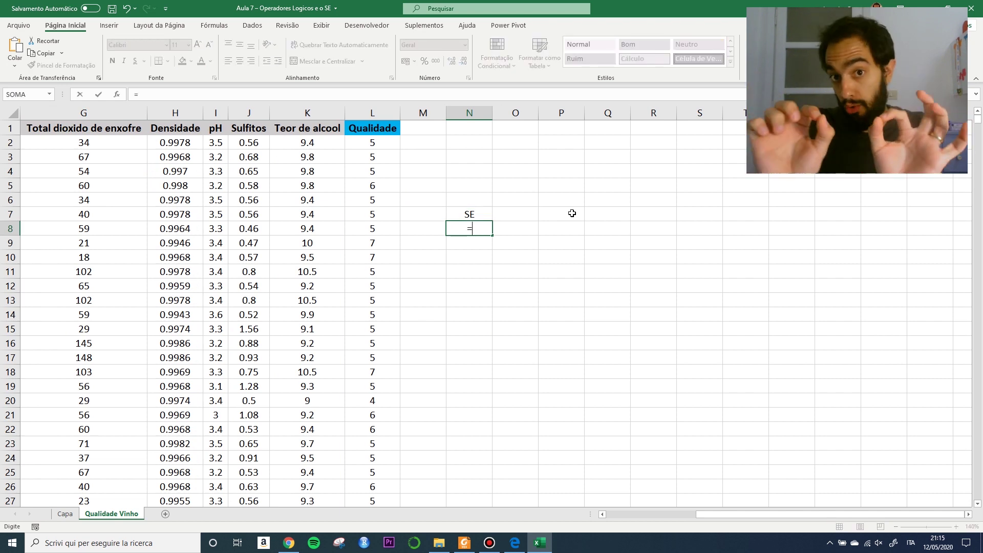
type("se")
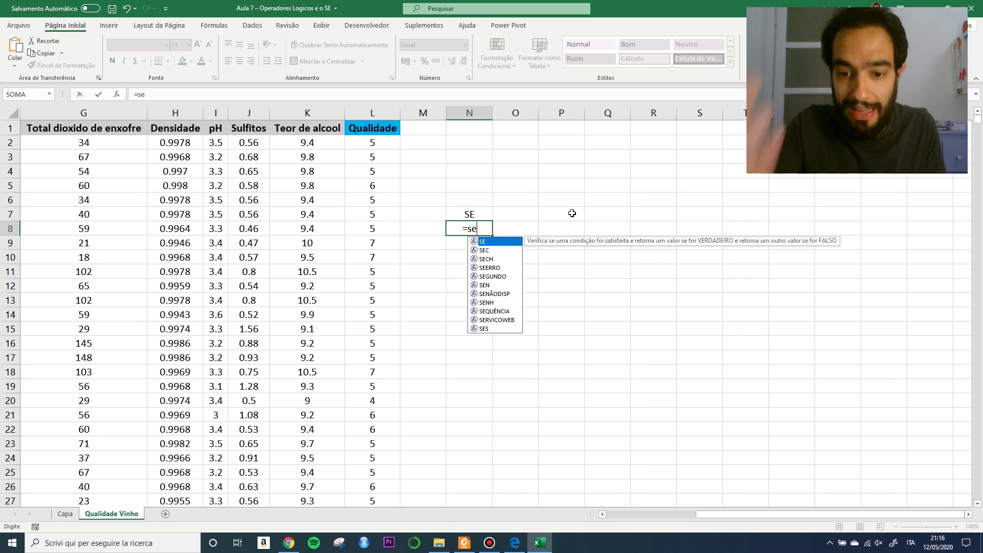
type("(")
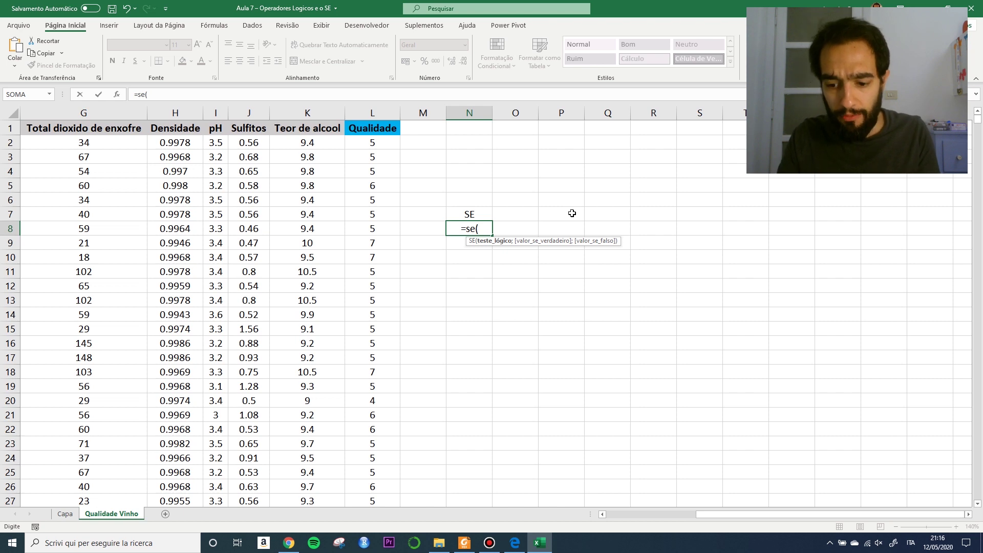
key("BackSpace")
key("BackSpace")
key("BackSpace")
key("BackSpace")
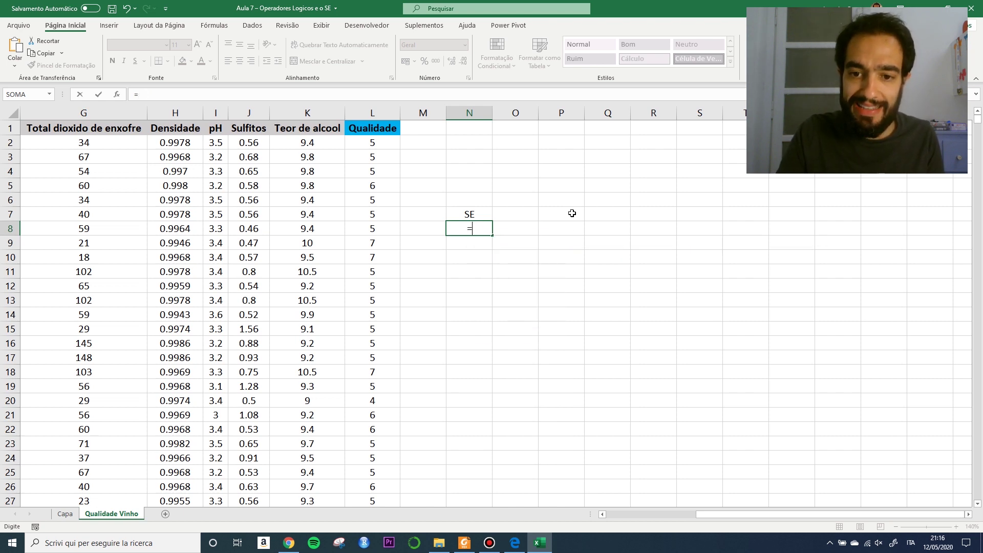
key("Return")
key("Up")
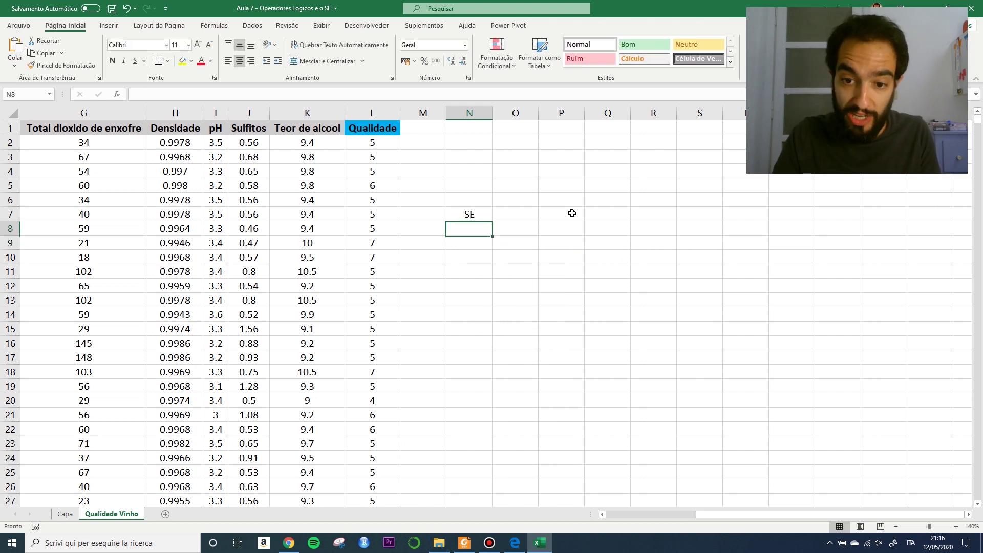
key("Up")
key("Delete")
Enter the heading "Operadores Logicos" in cell N5
key("Up")
key("Up")
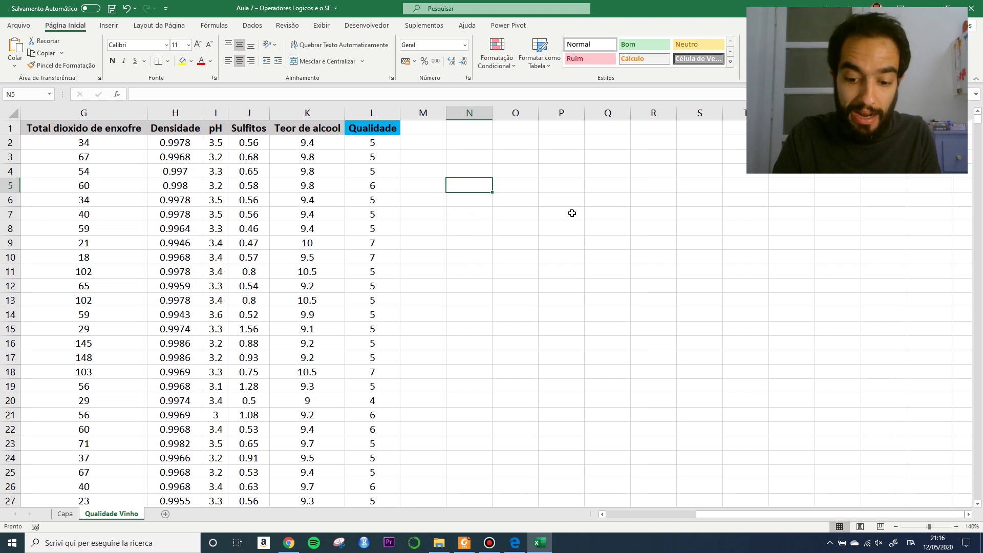
type("Operada")
key("BackSpace")
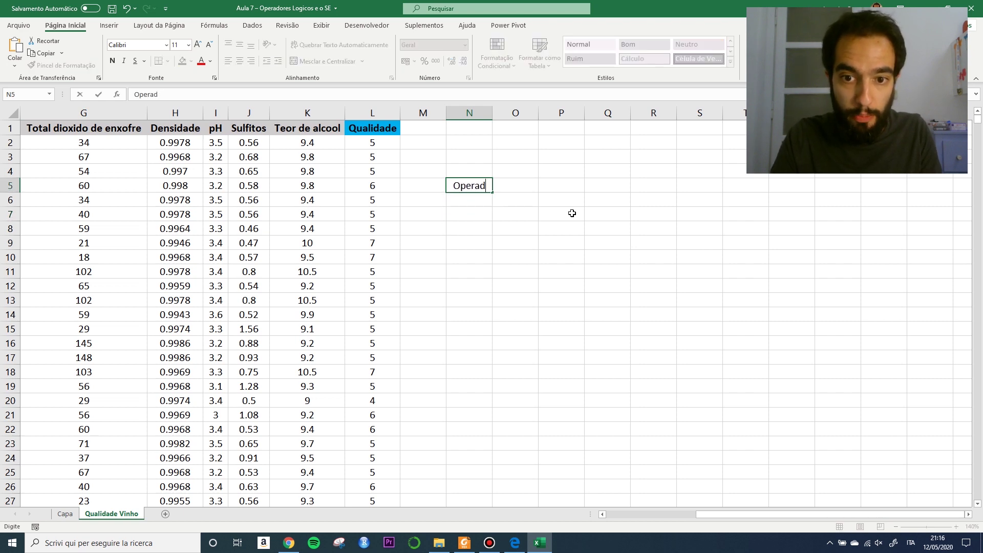
type("ores Logicos")
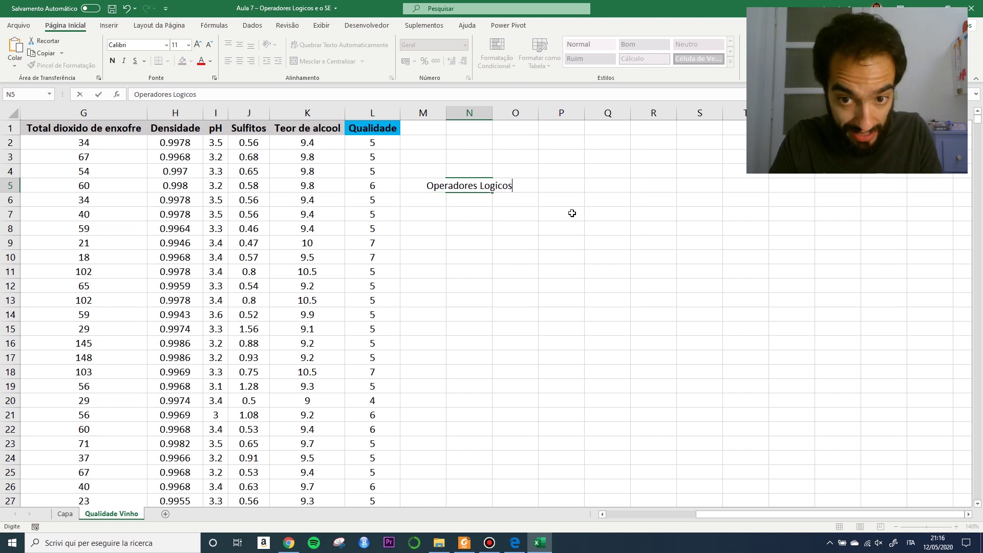
key("Return")
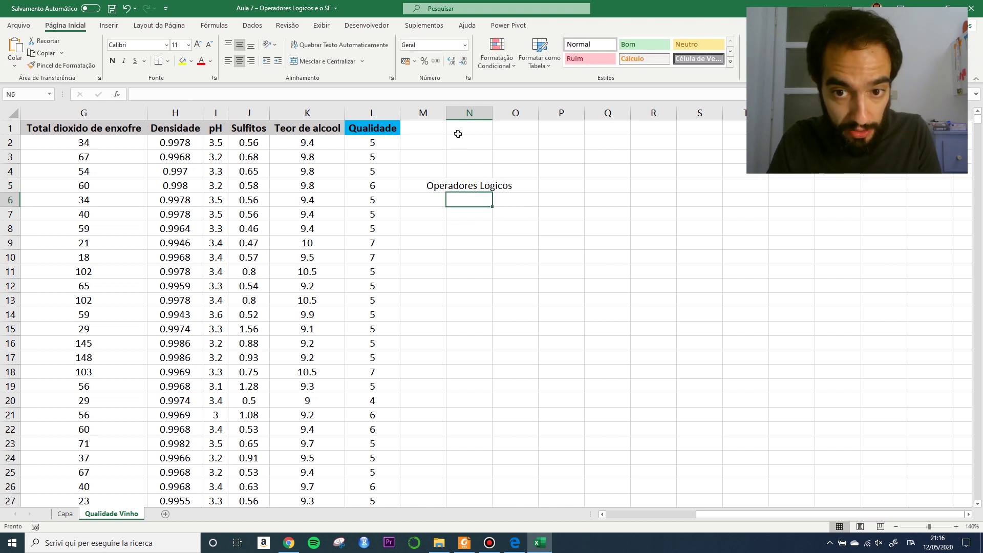
Left-align the cells in the range N1:U19 around the Operadores Logicos heading
left_click_drag(456, 132, 792, 388)
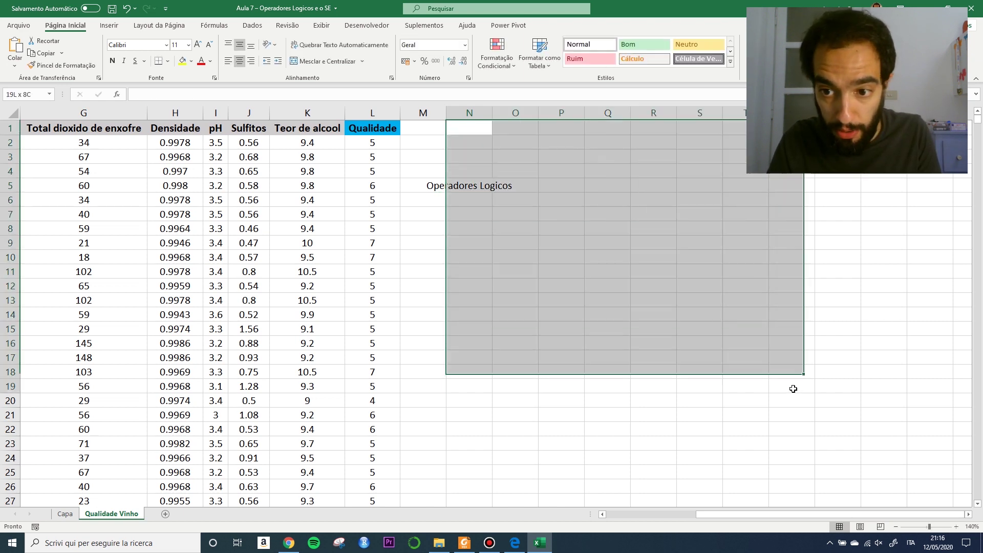
left_click(228, 61)
left_click_drag(467, 201, 504, 214)
left_click(467, 201)
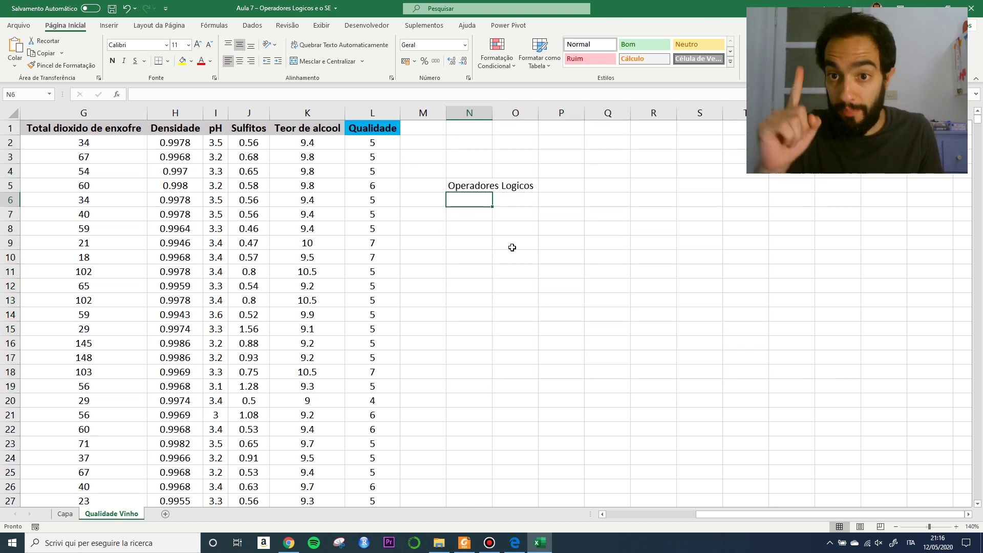
List the operators =, > and >= one per row in cells N7 to N9
key("Down")
type("=")
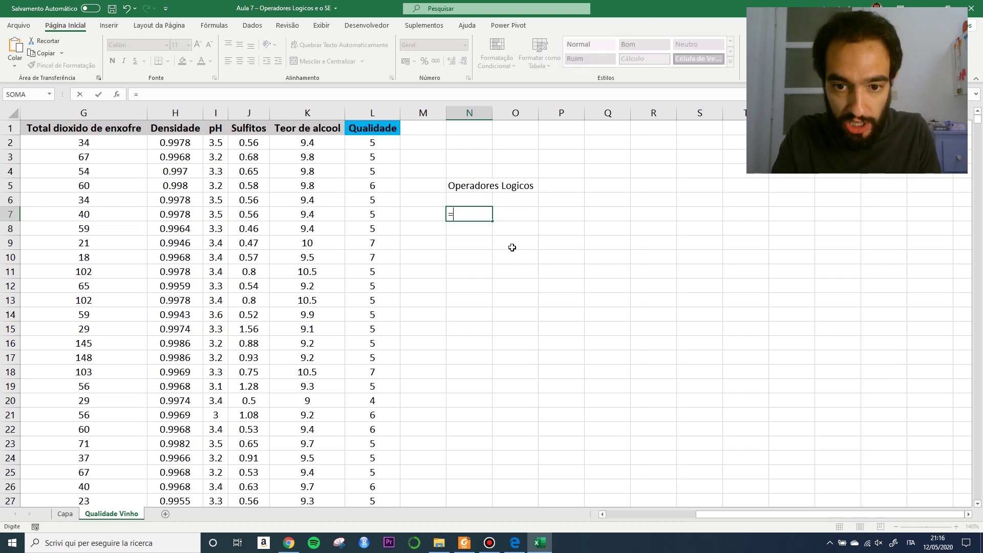
key("Return")
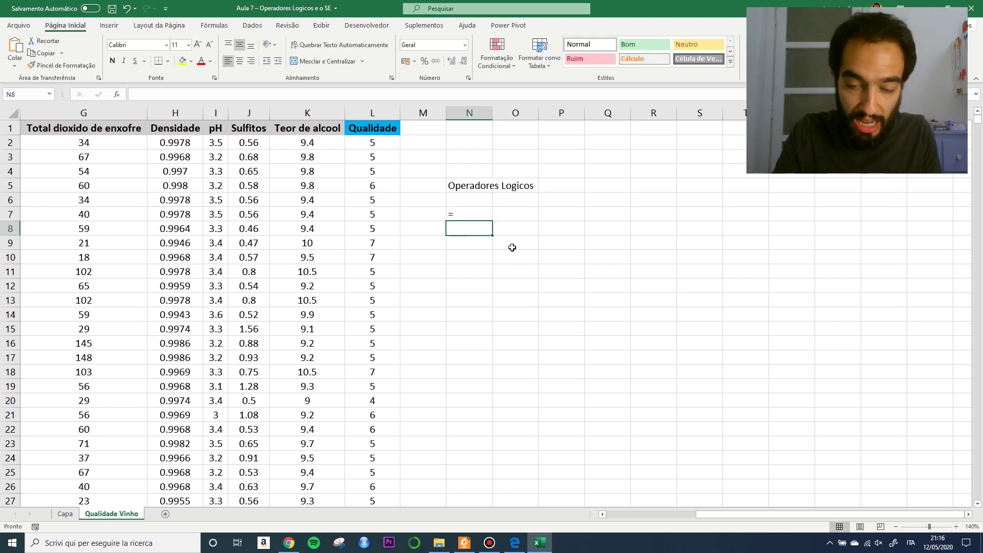
type(">")
key("Return")
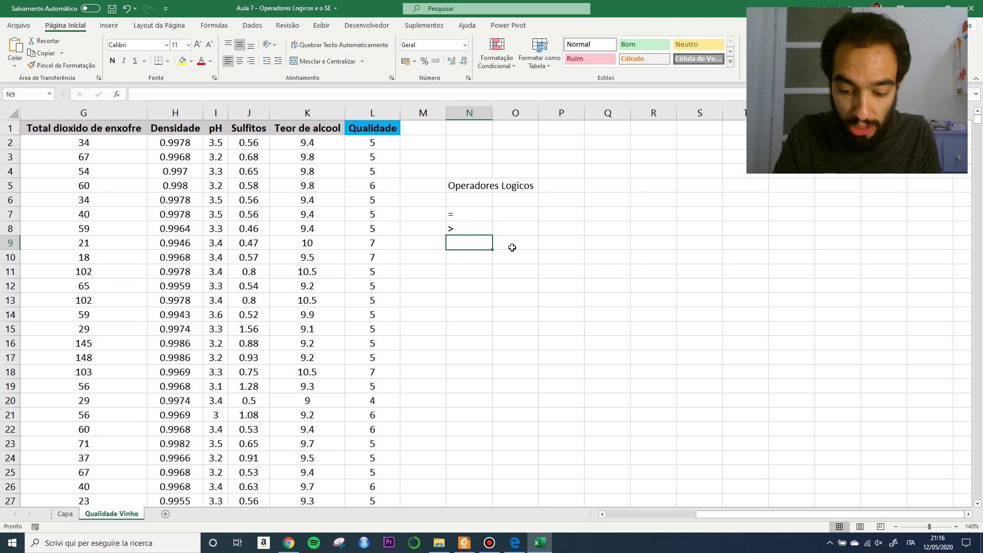
type(">=")
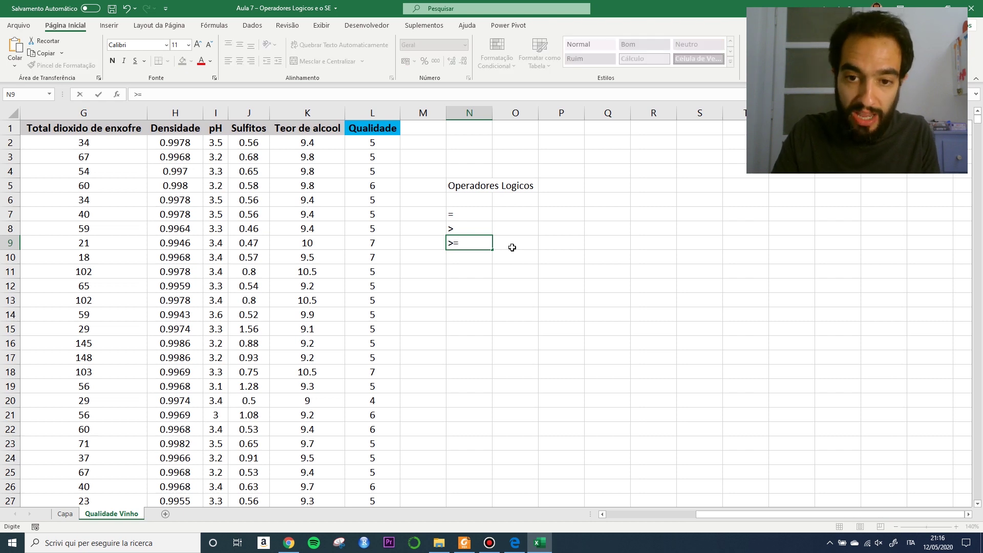
key("Return")
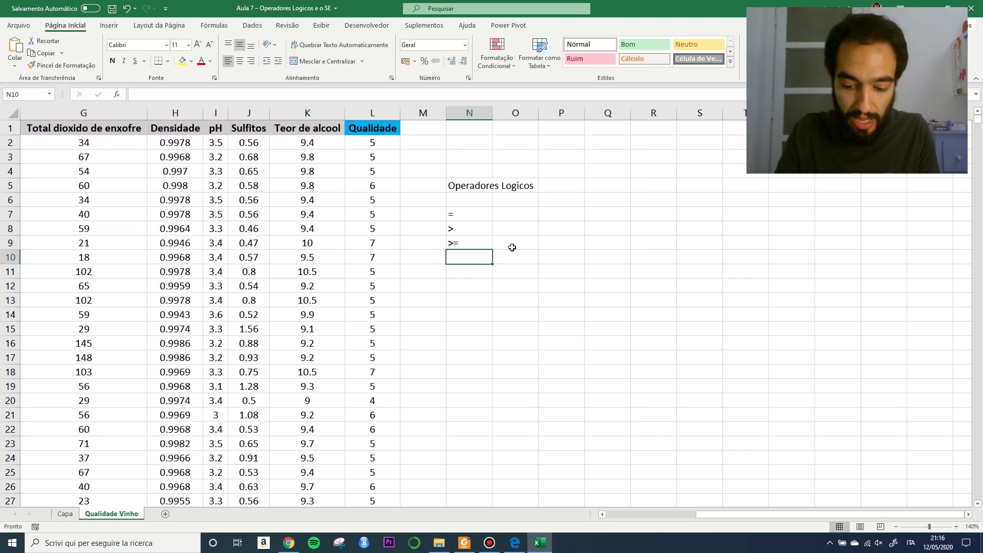
Continue the operator list with <, <= and <> in cells N10 to N12
type("<")
key("Return")
type("<")
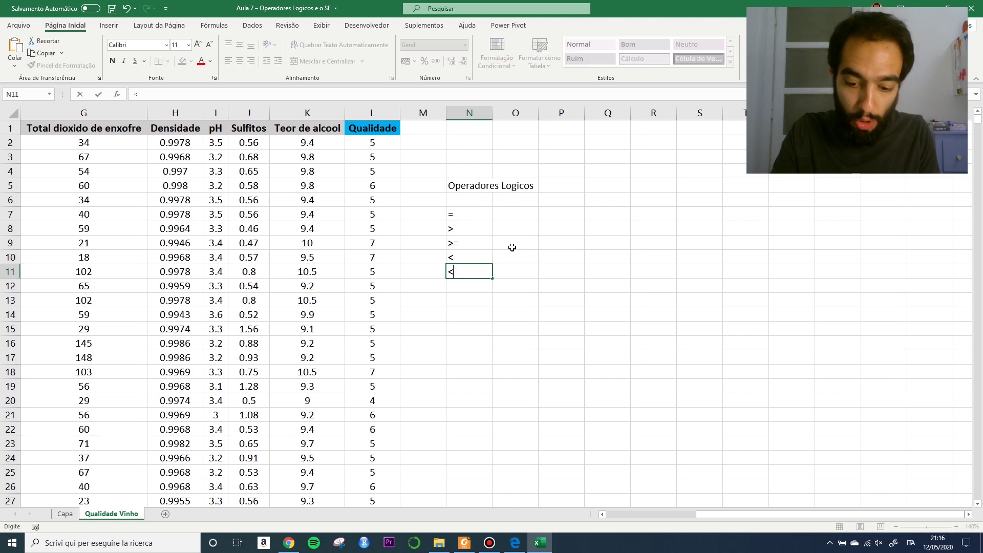
type("=")
key("Return")
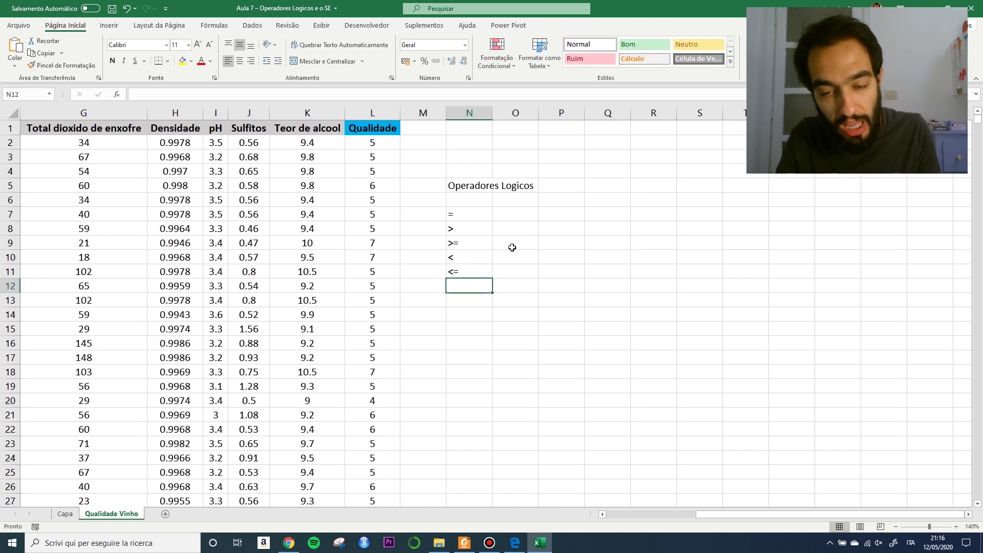
type(">")
key("BackSpace")
type("<>")
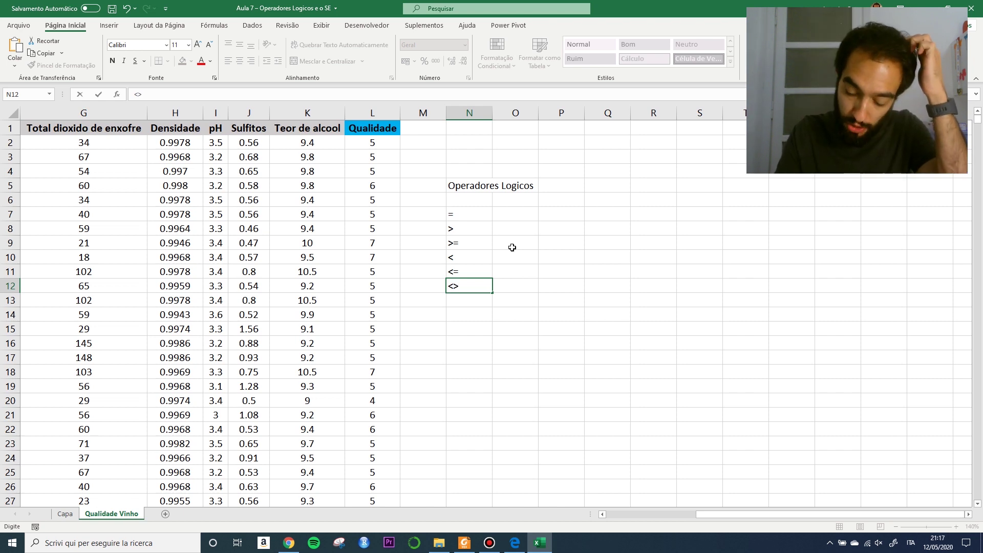
key("Return")
Describe the = operator as "Igual" in cell O7
key("Right")
key("Up")
key("Up")
key("Up")
key("Up")
key("Up")
key("Up")
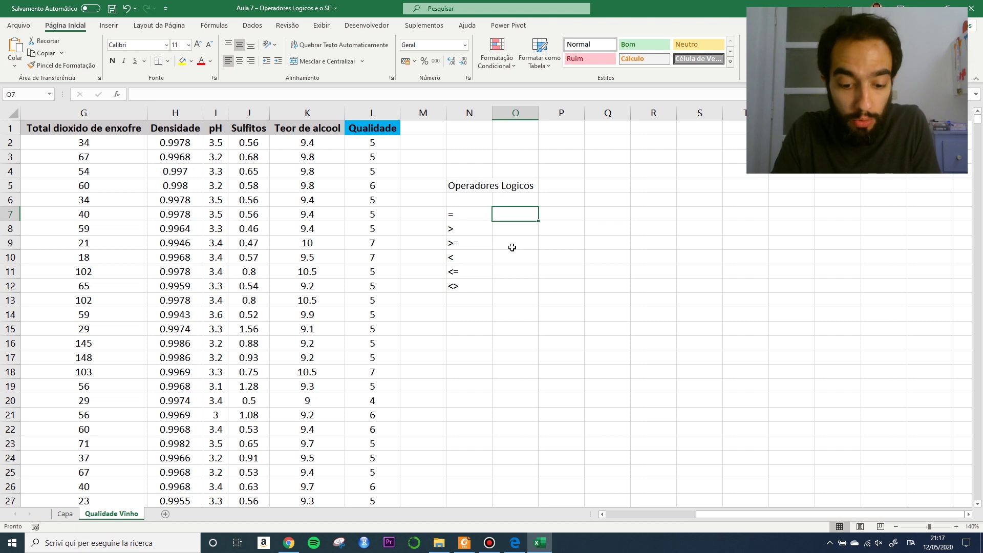
type("Igual")
key("Return")
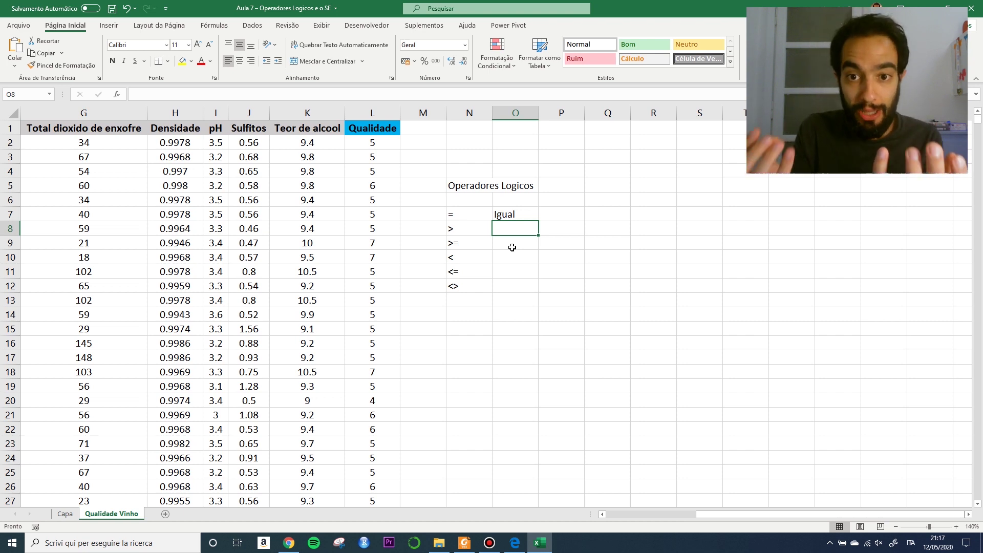
Enter the comparison 2=3 as plain text in cell P7 beside the Igual description
key("Right")
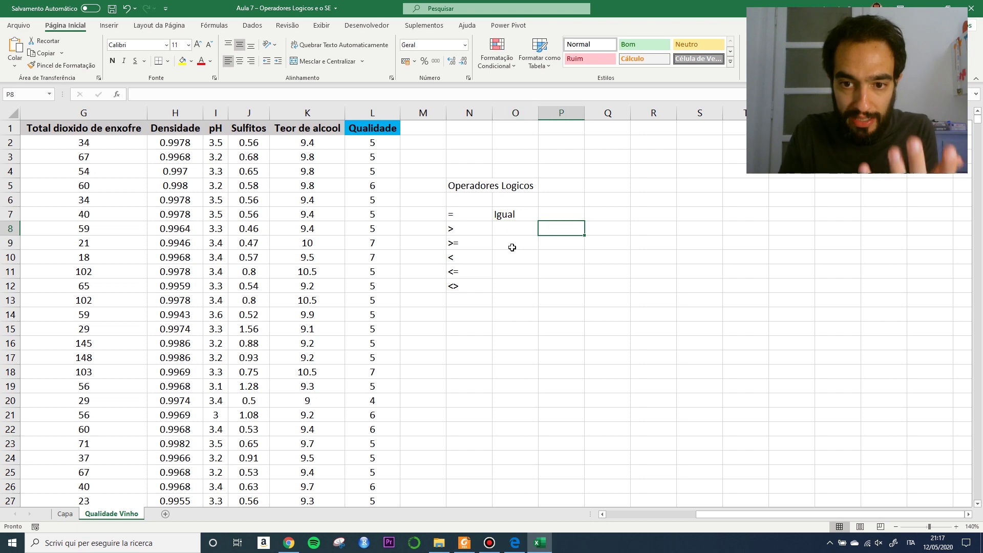
key("Up")
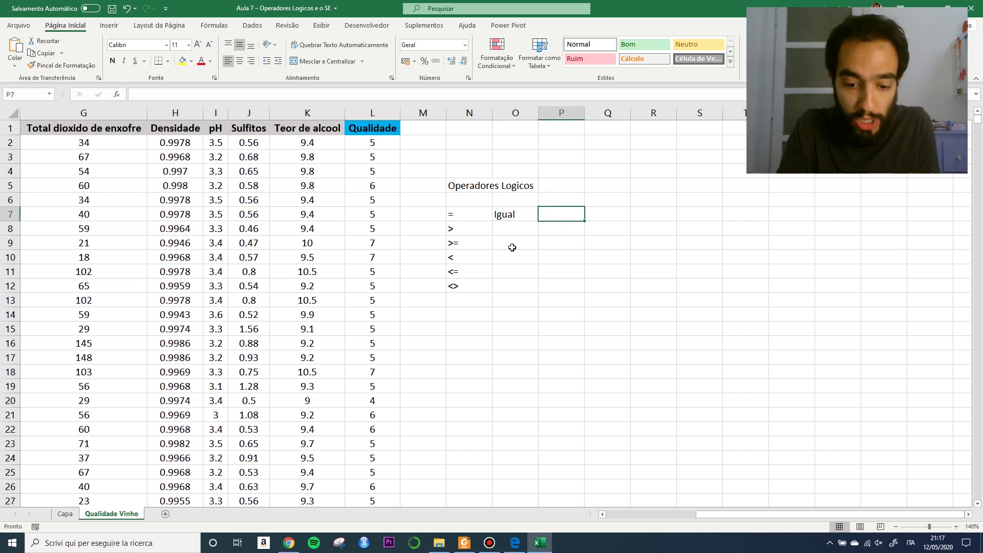
type("2")
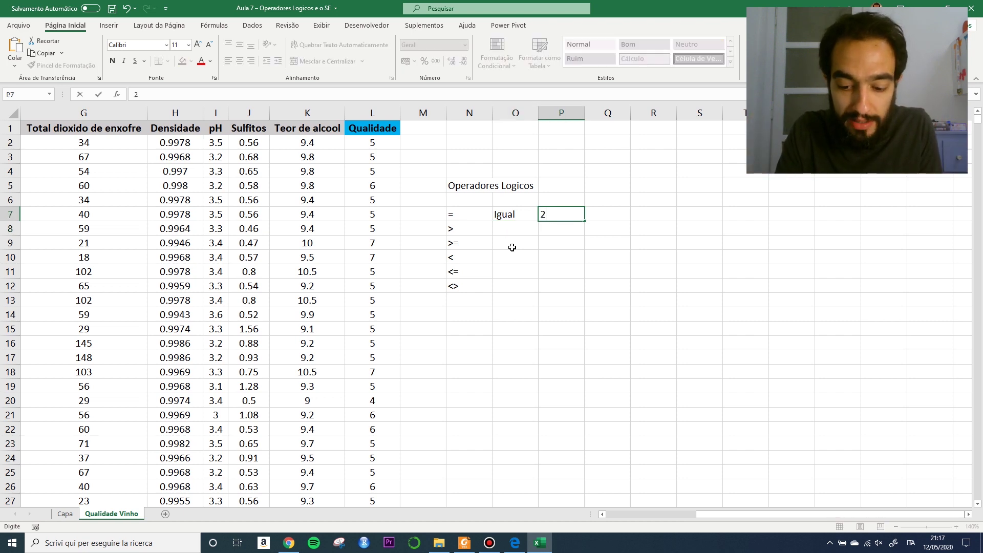
type("=3")
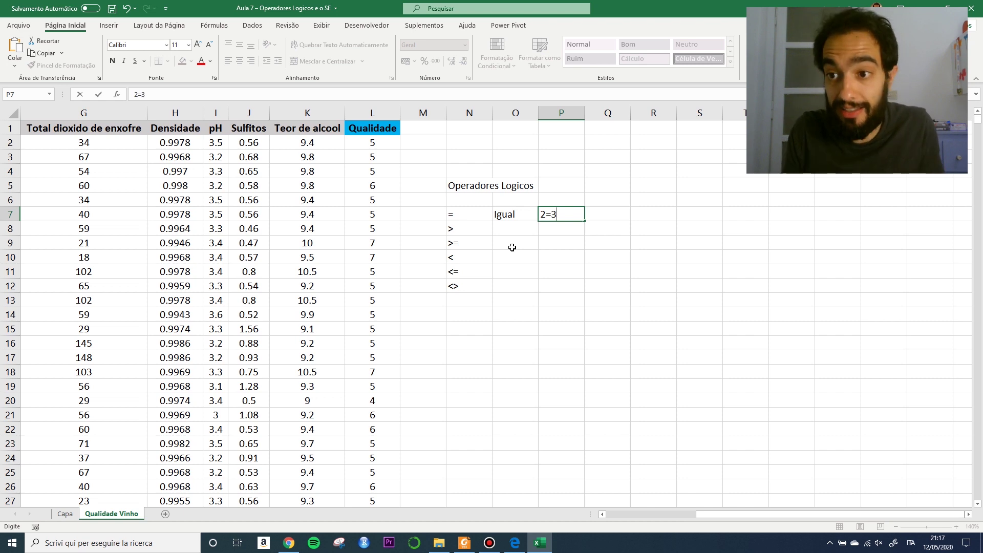
key("Return")
key("Up")
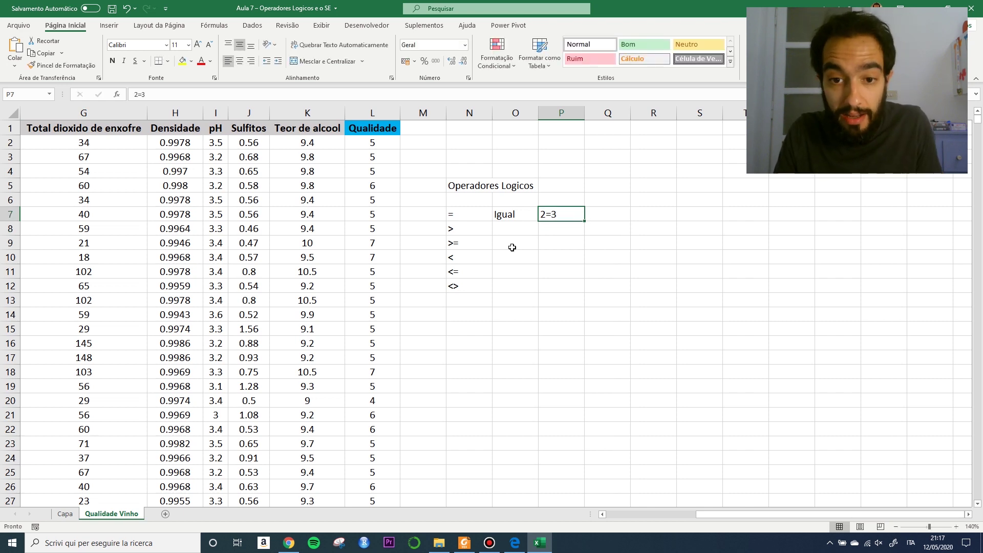
Turn the example in cell P7 into the formula =2=3 so the comparison is evaluated
left_click(134, 94)
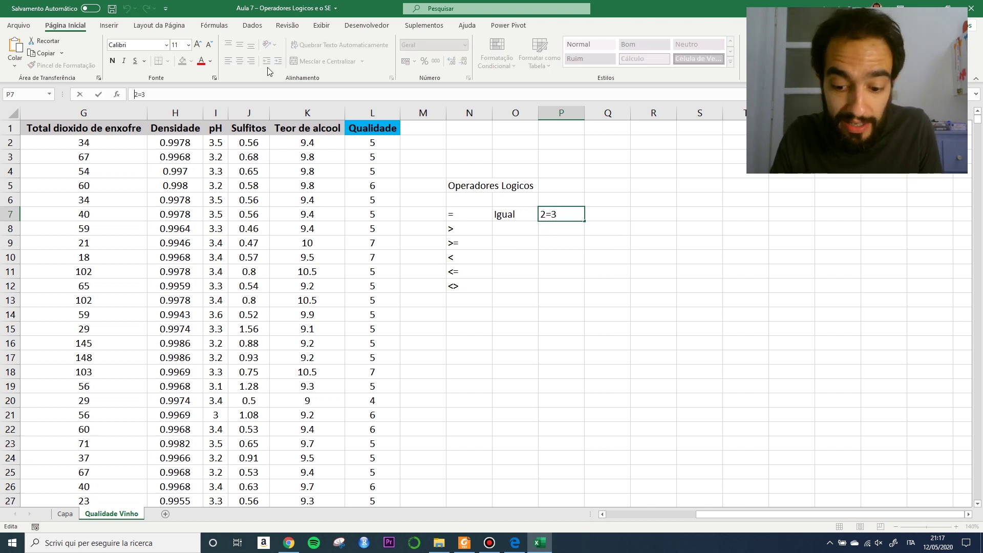
type("=")
key("Return")
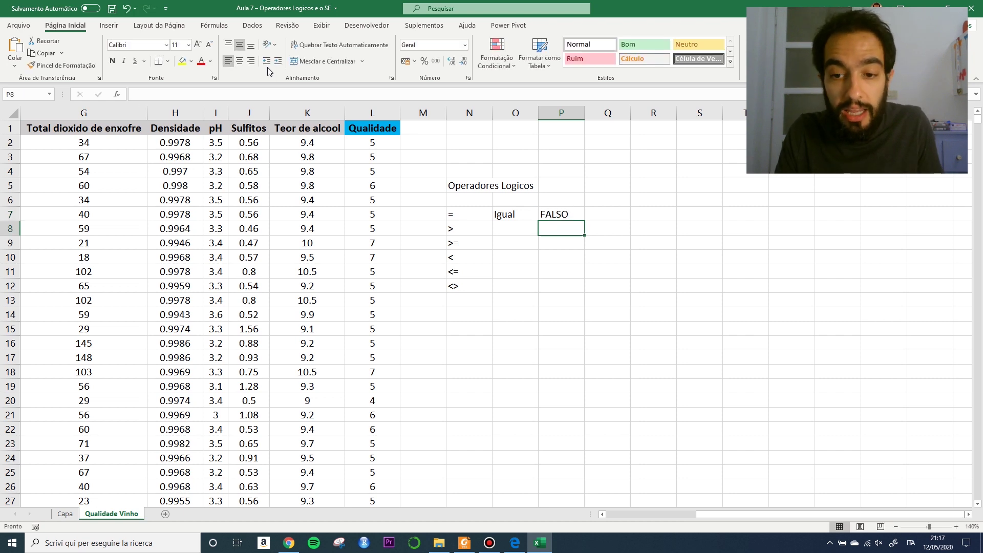
key("Up")
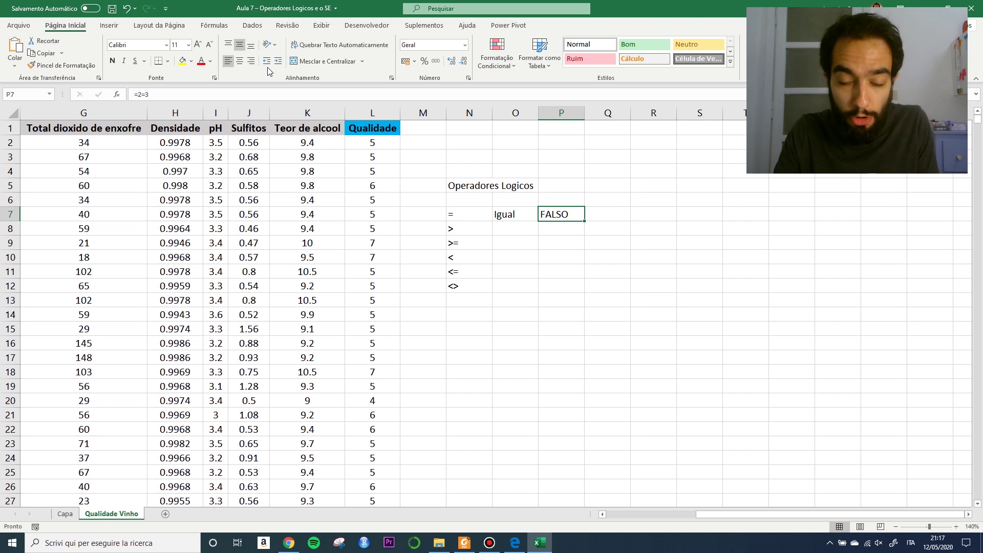
type("=")
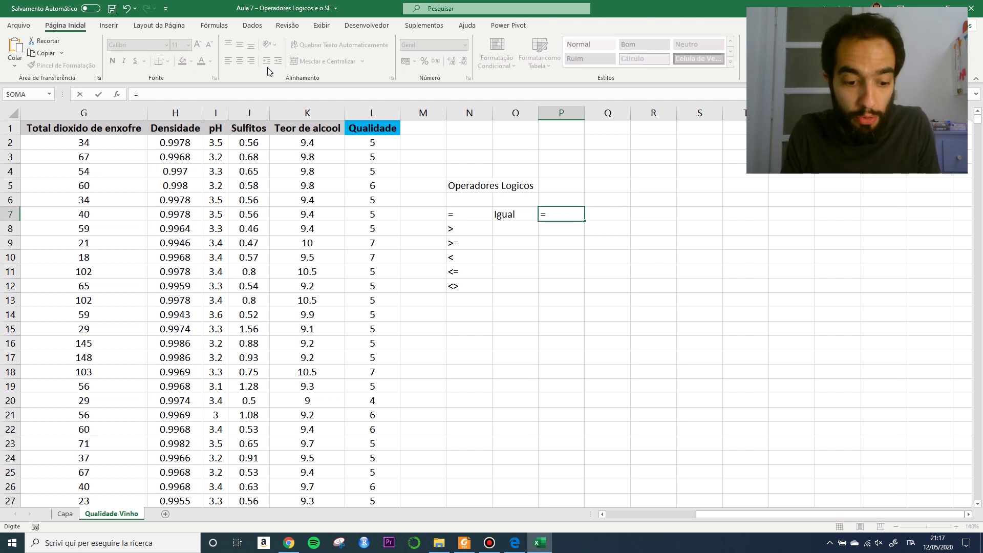
type("2=3")
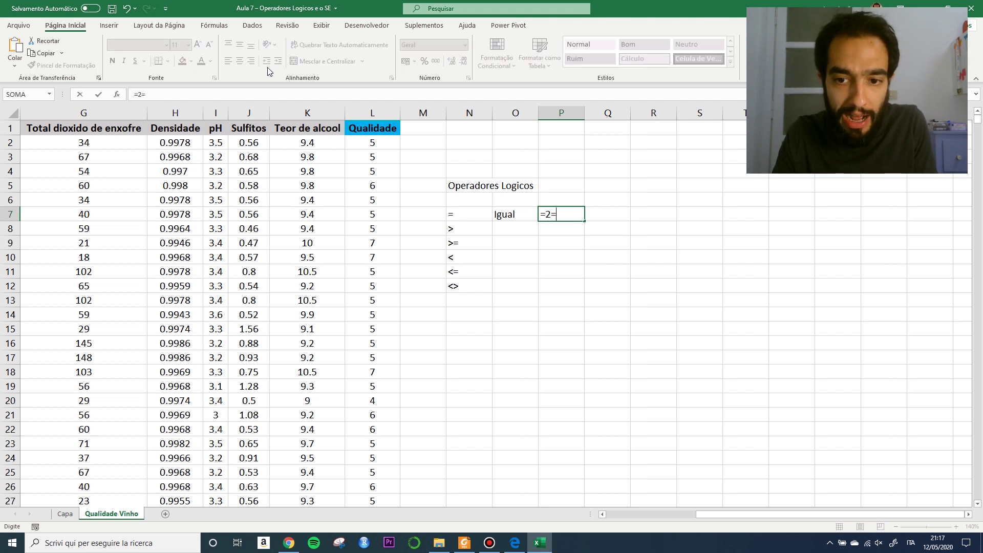
key("Return")
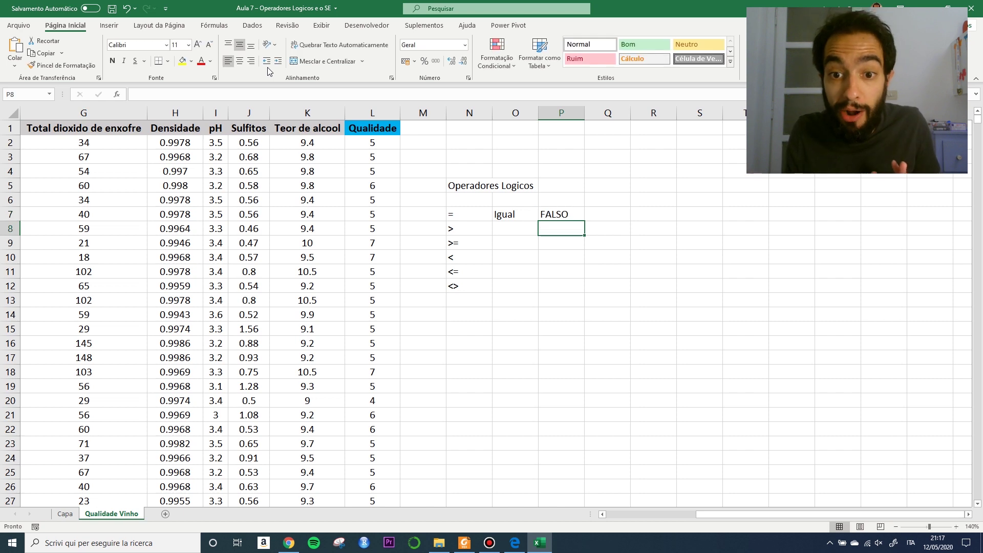
Enter the comparison values 2 in cell P1 and 3 in cell Q1
key("Up")
key("Up")
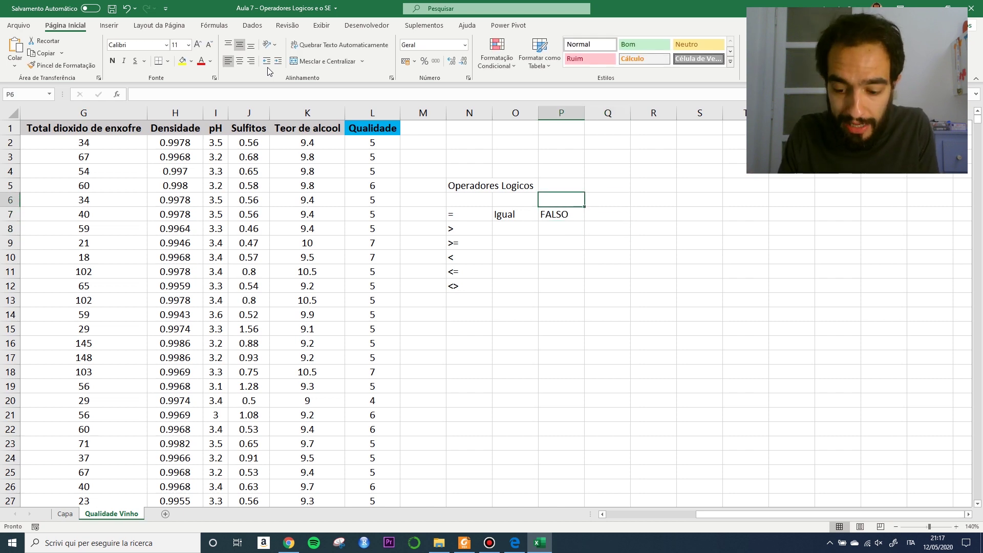
key("Up")
key("Up")
key("Up")
key("Up")
key("Up")
type("2")
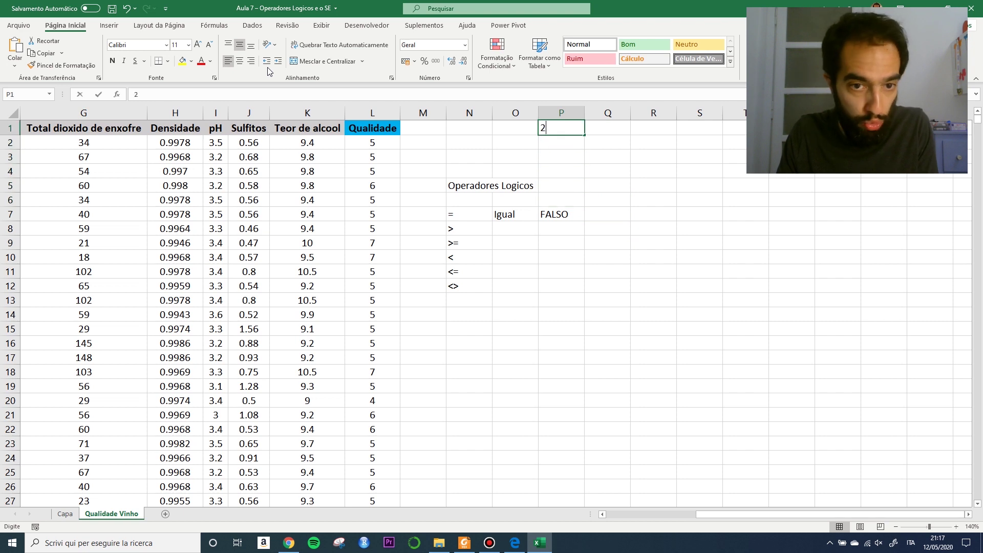
key("Tab")
type("3")
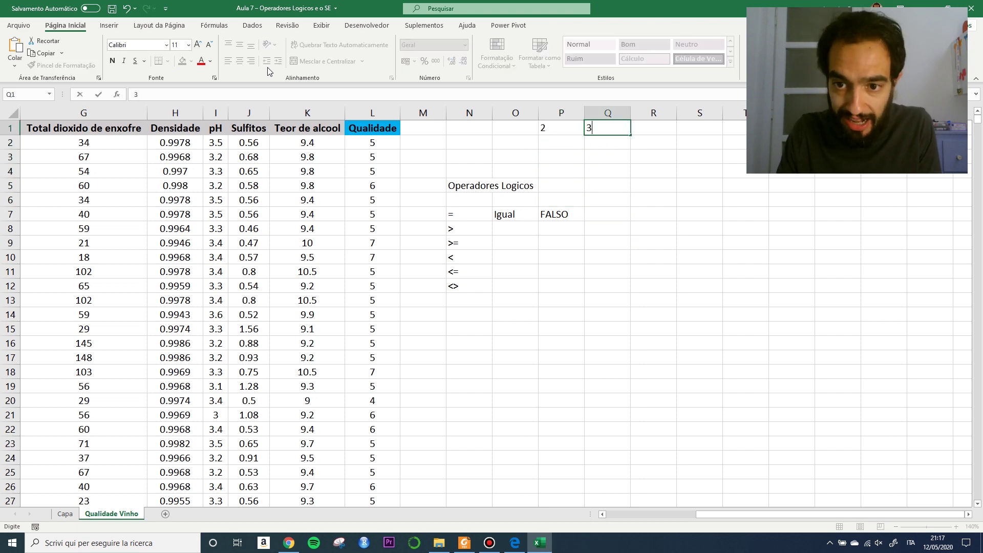
key("Down")
Enter the formula =P1=Q1 in cell Q7 as an equality example using cell references
key("Down")
key("Down")
key("Down")
key("Down")
key("Down")
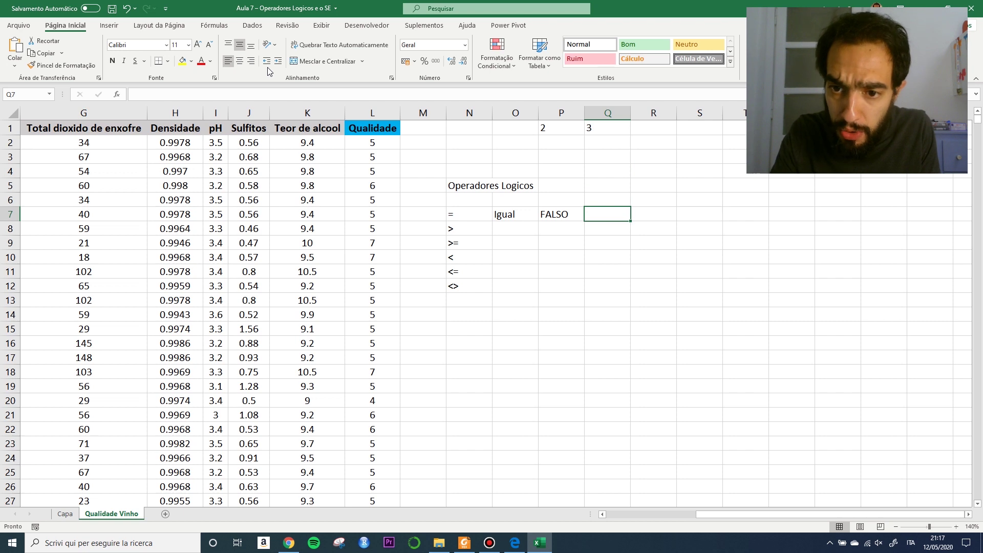
type("=")
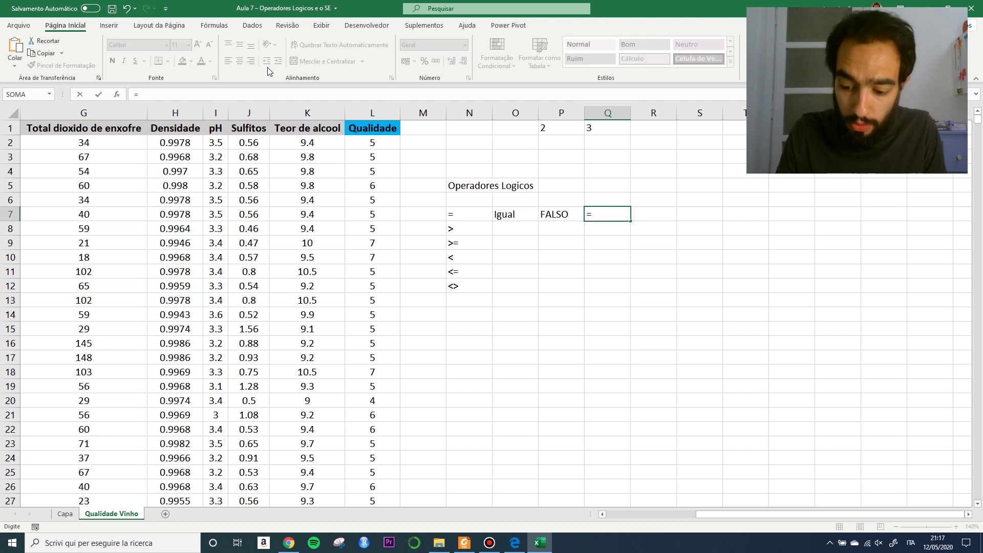
key("Up")
key("Up")
key("Up")
key("Up")
key("Up")
key("Up")
key("Left")
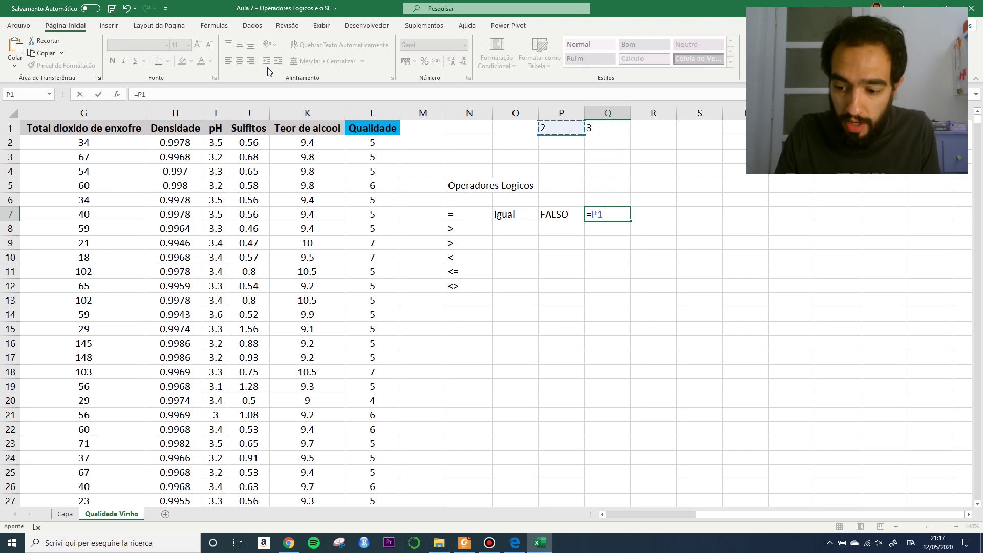
type("=")
key("Up")
key("Up")
key("Up")
key("Up")
key("Up")
key("Up")
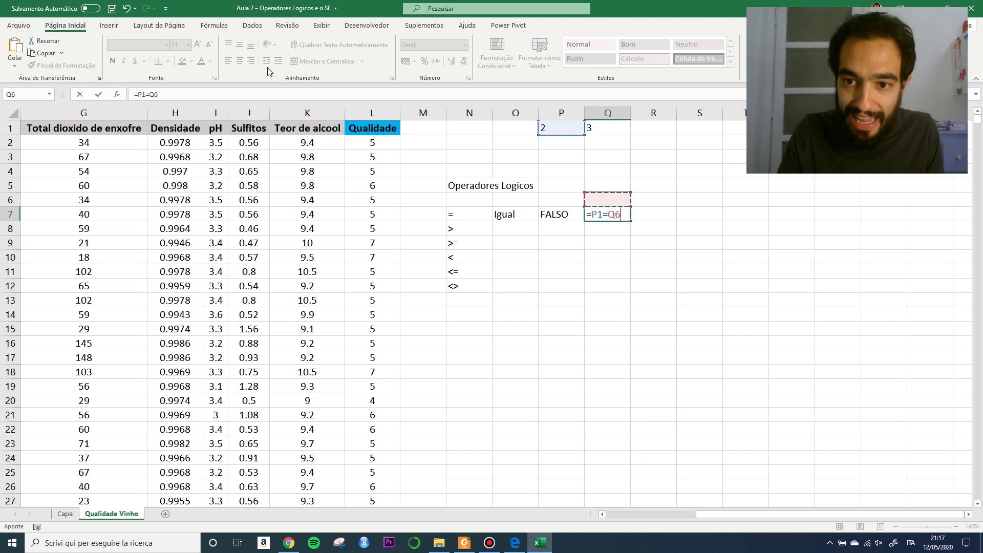
key("Return")
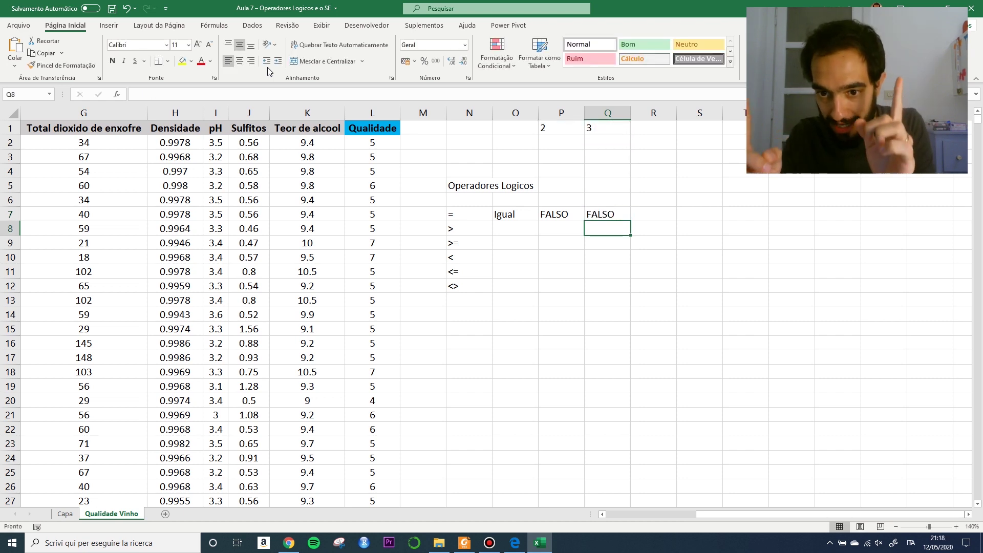
Enter a second pair of comparison values, 3 in both P2 and Q2
key("Up")
key("Up")
key("Up")
key("Up")
key("Up")
key("Up")
key("Left")
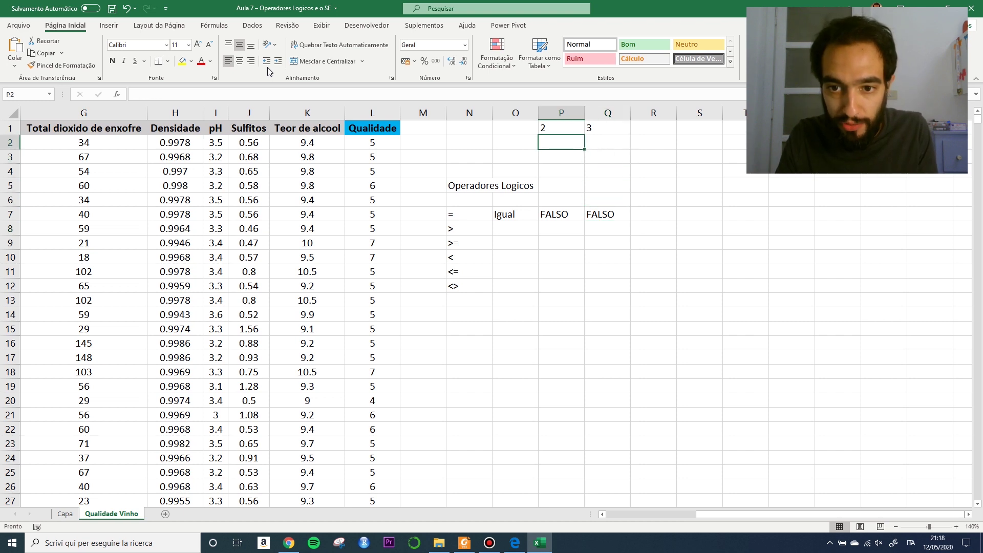
type("3")
key("Tab")
type("3")
key("Return")
Enter the formula =P2=Q2 in cell R7 as another example of the = operator
key("Down")
key("Down")
key("Down")
key("Down")
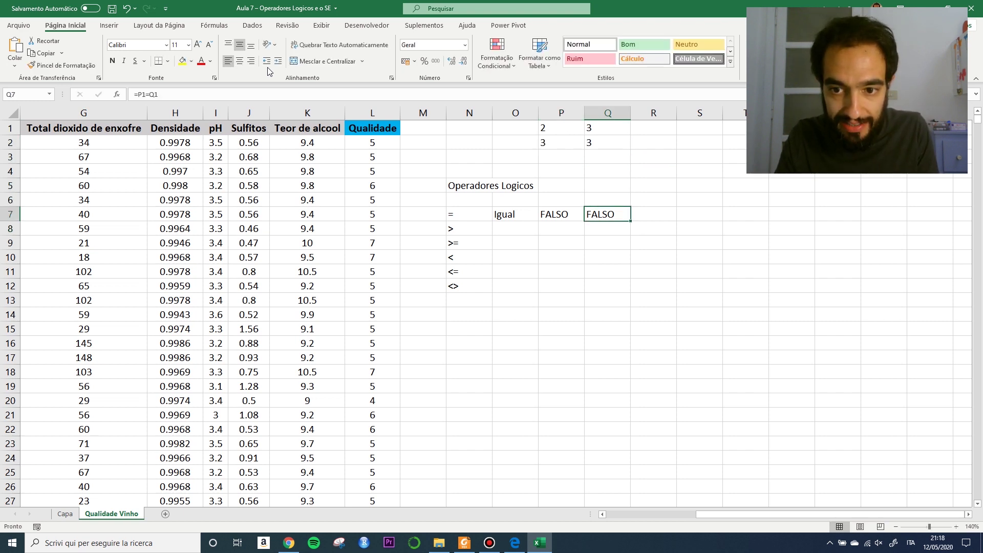
key("Right")
type("=")
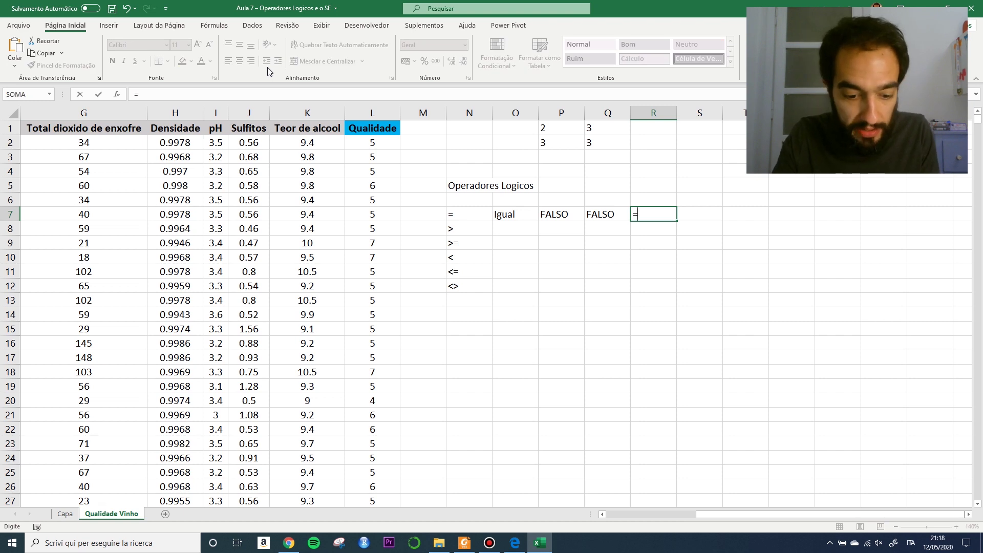
type("p2=")
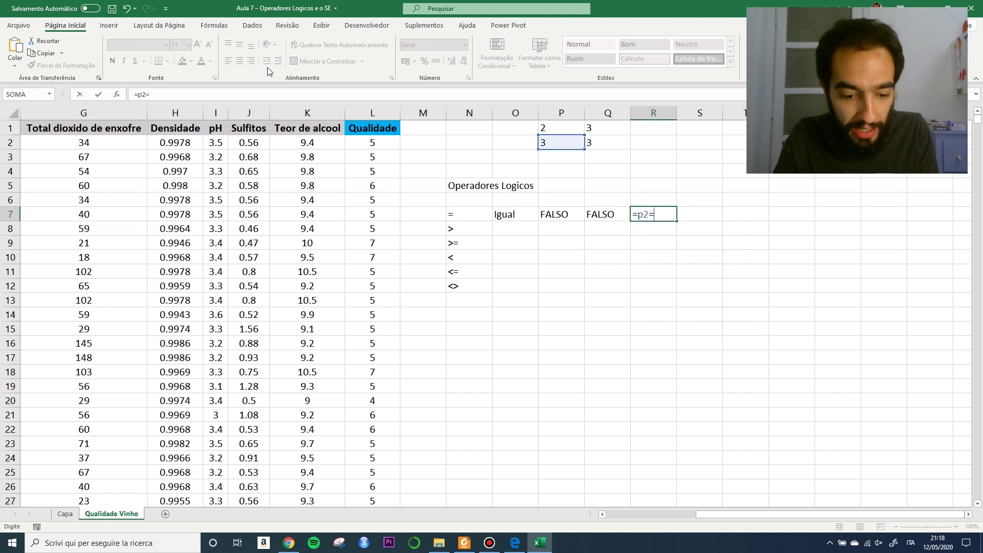
type("q2")
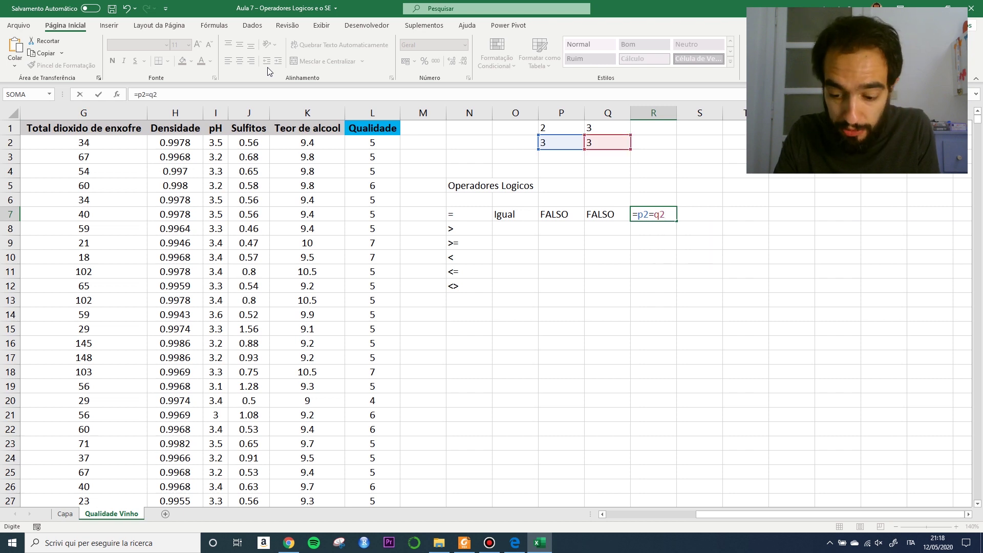
key("Return")
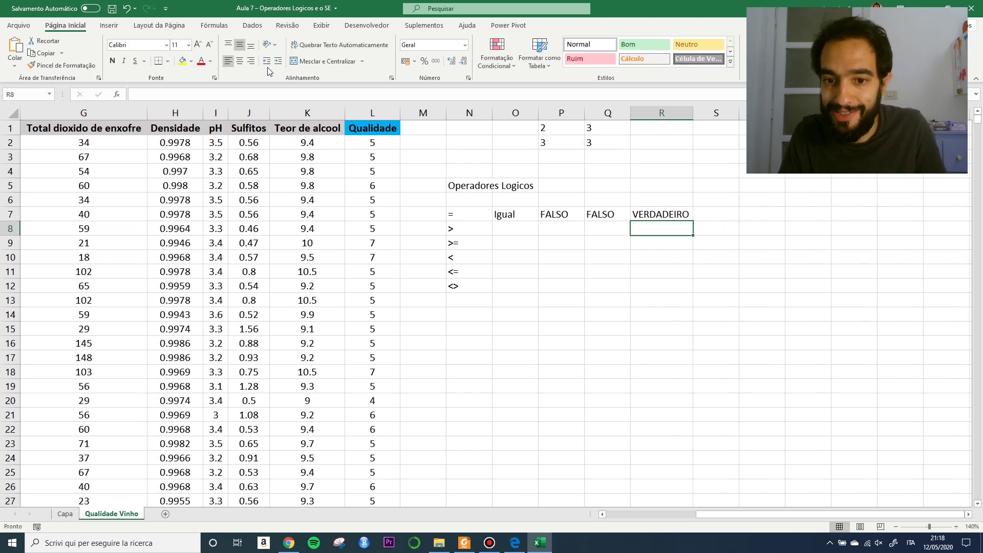
Describe the > operator as "Maior que" in cell O8 and autofit the width of column O
key("Left")
key("Left")
key("Left")
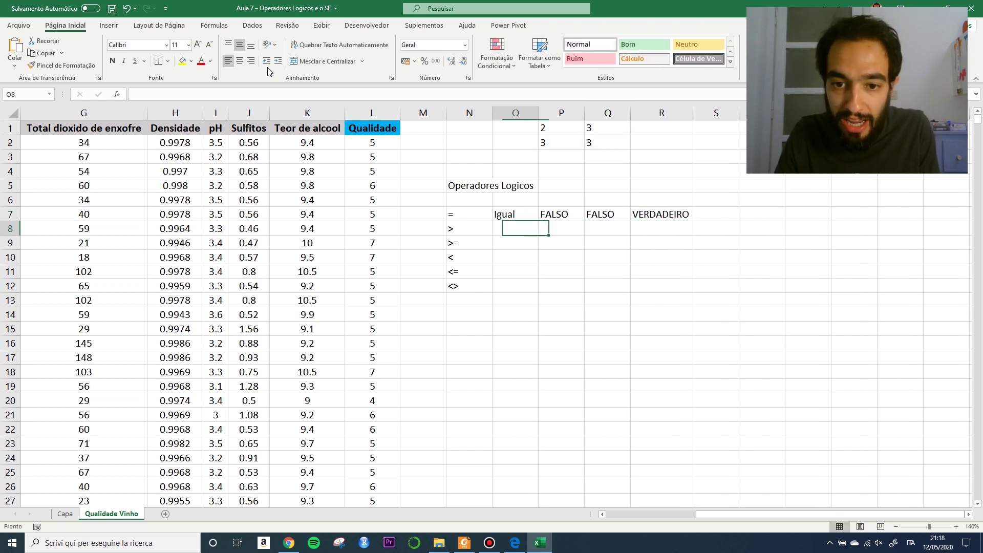
type("Maior que")
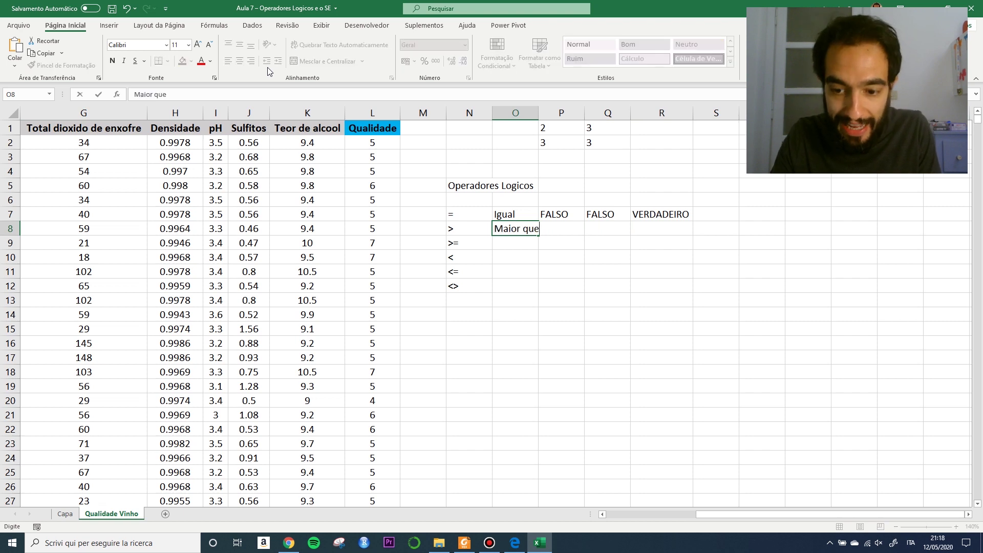
key("Right")
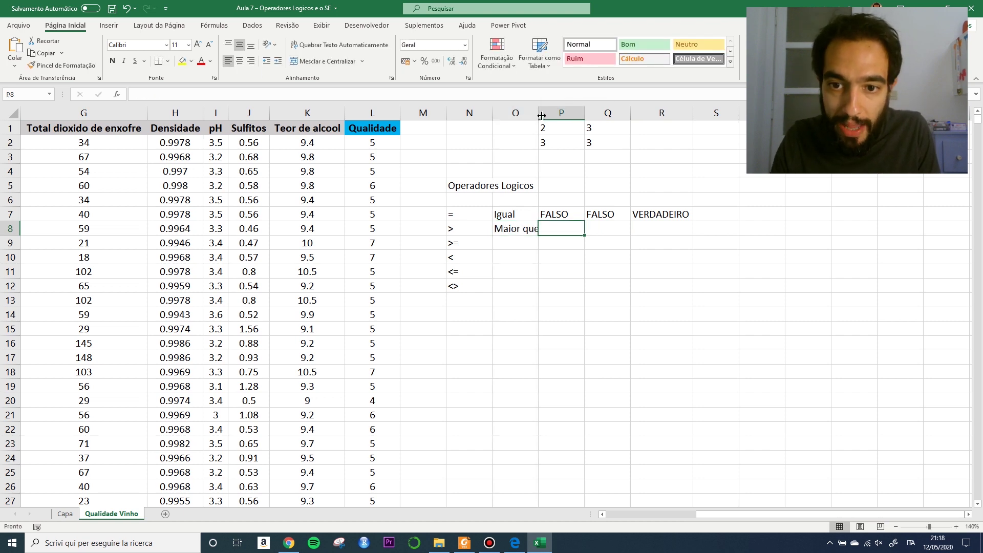
double_click(538, 113)
left_click(592, 229)
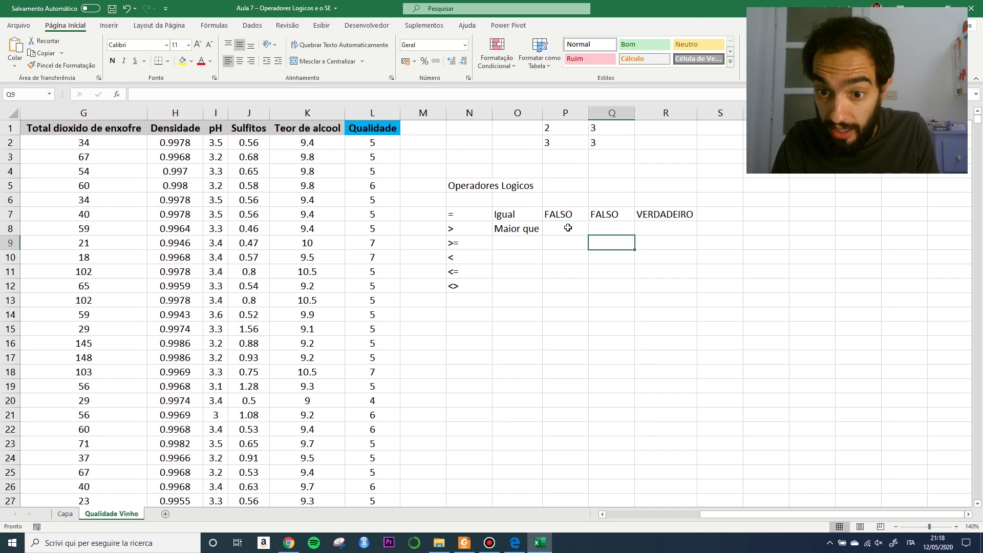
Enter the formula =Q1>P1 in cell P8 as an example of the > operator
left_click(570, 225)
type("=")
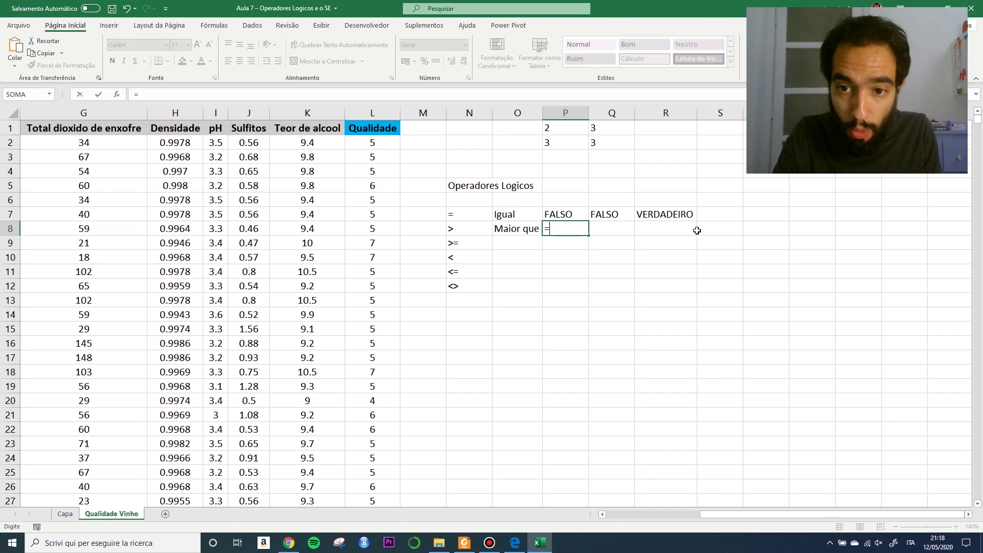
left_click(603, 129)
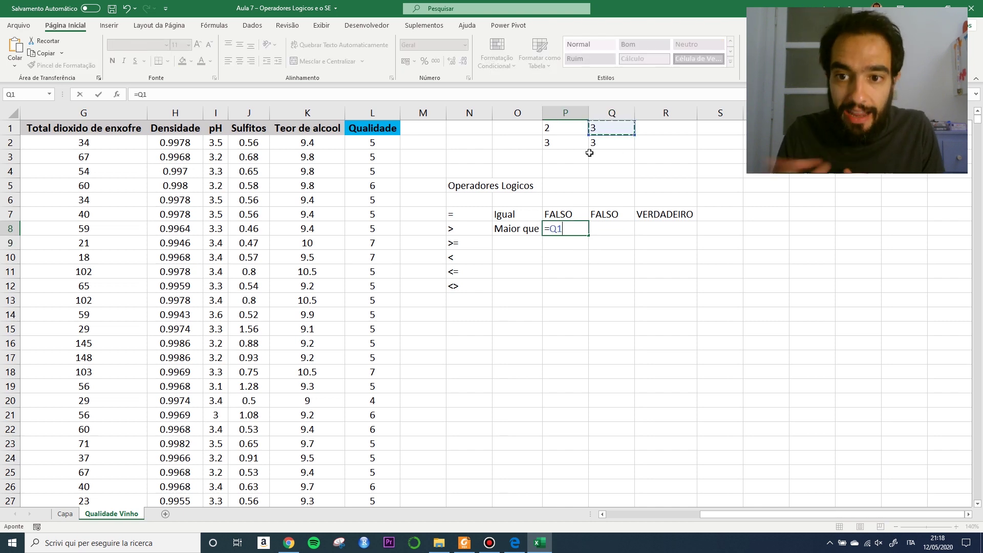
type(">")
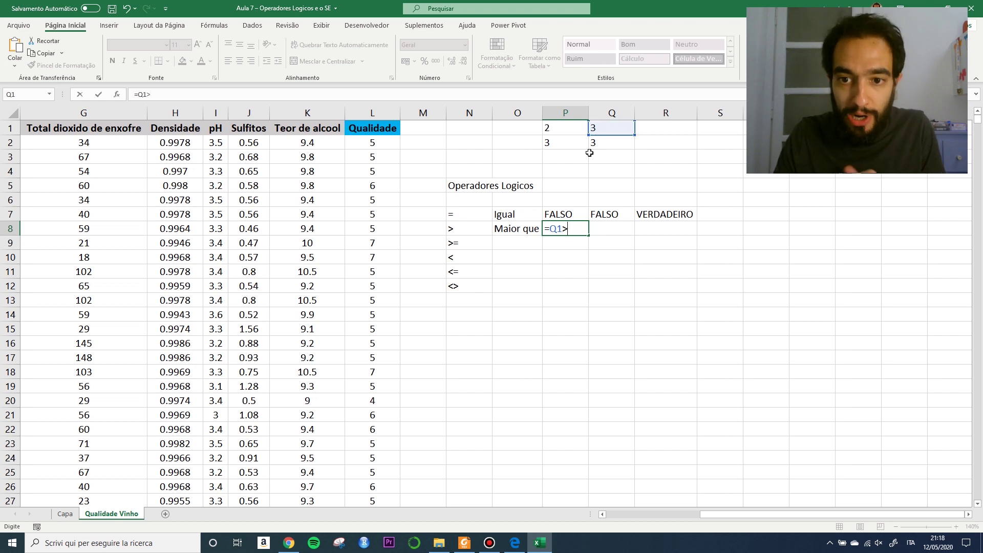
left_click(560, 129)
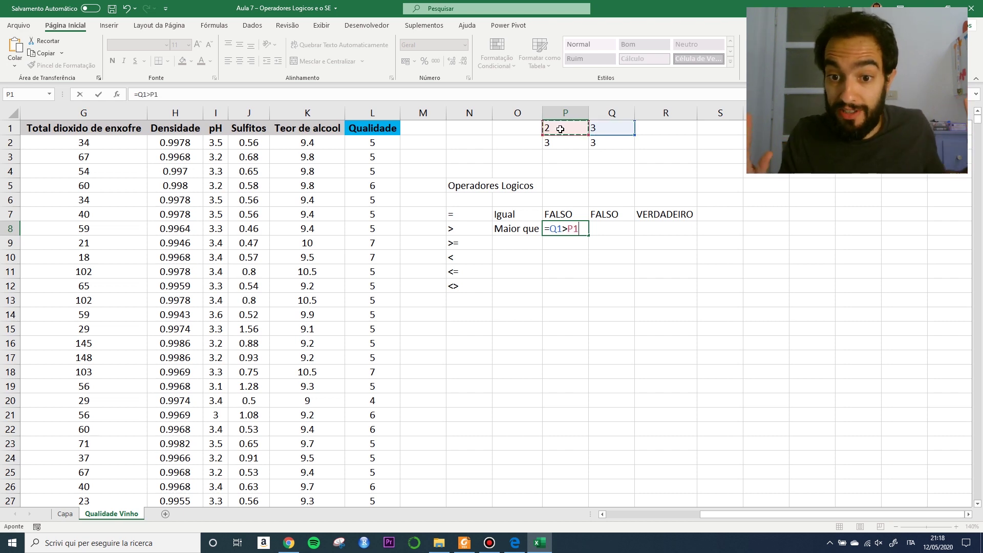
key("Return")
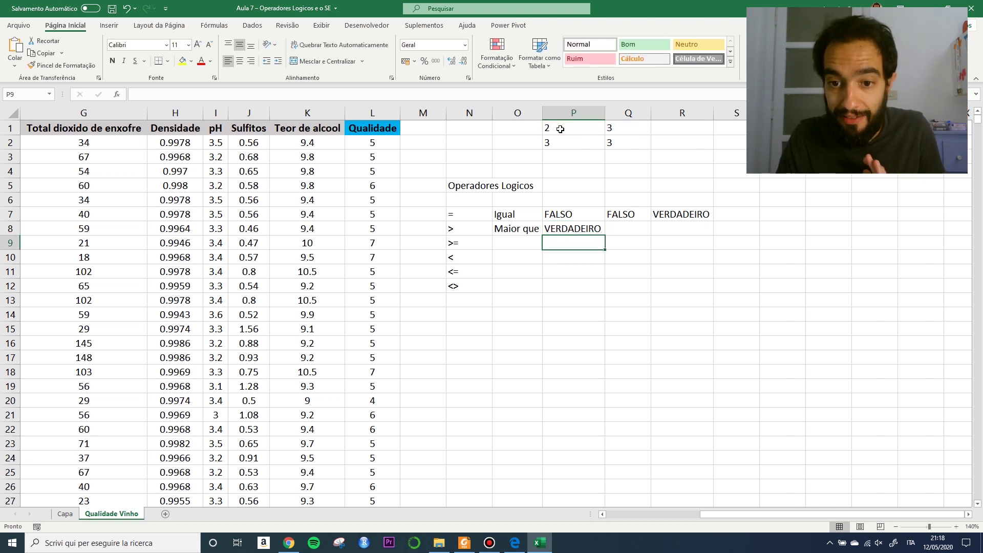
Describe the >= operator as "Maior que ou Igual a" in cell O9 and widen column O to fit the text
left_click(513, 244)
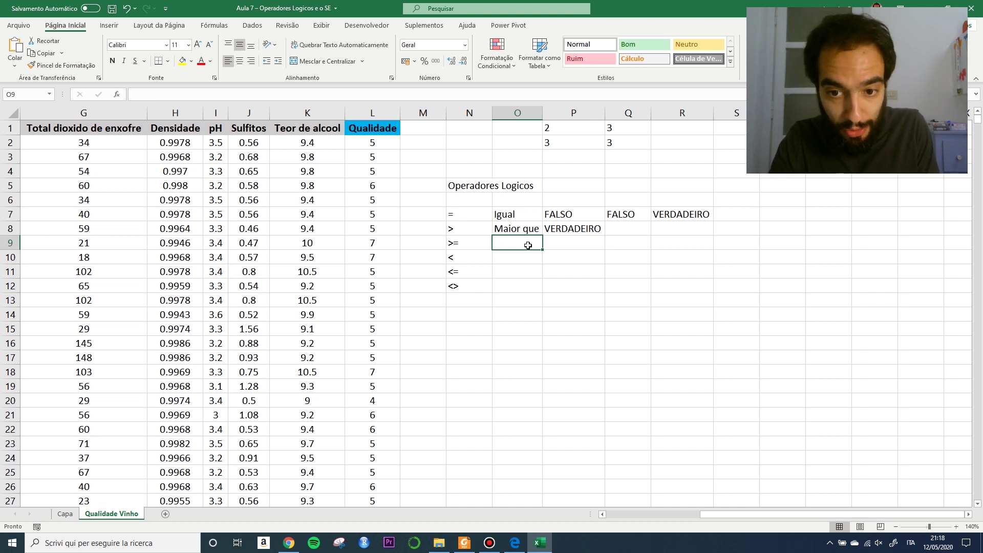
type("Maior que")
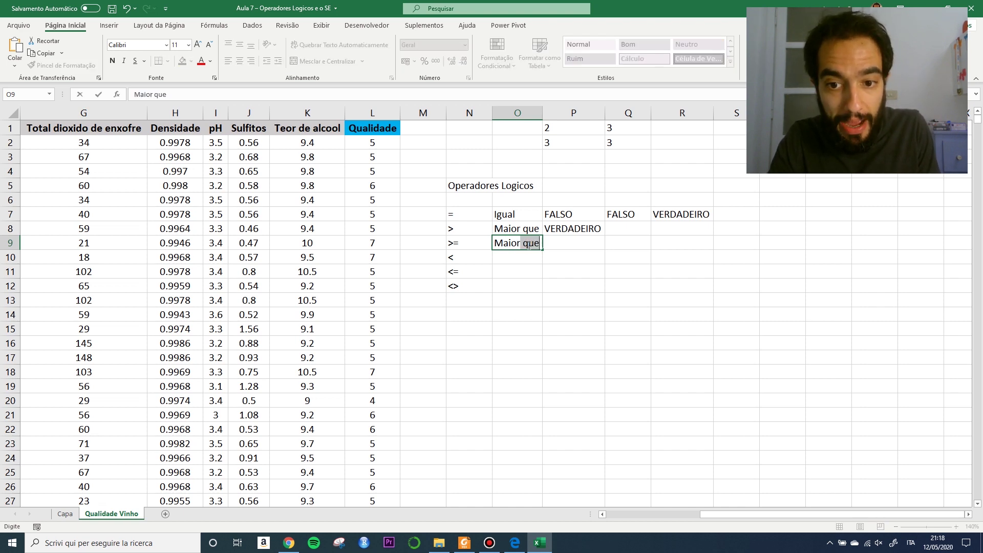
type(" ou I")
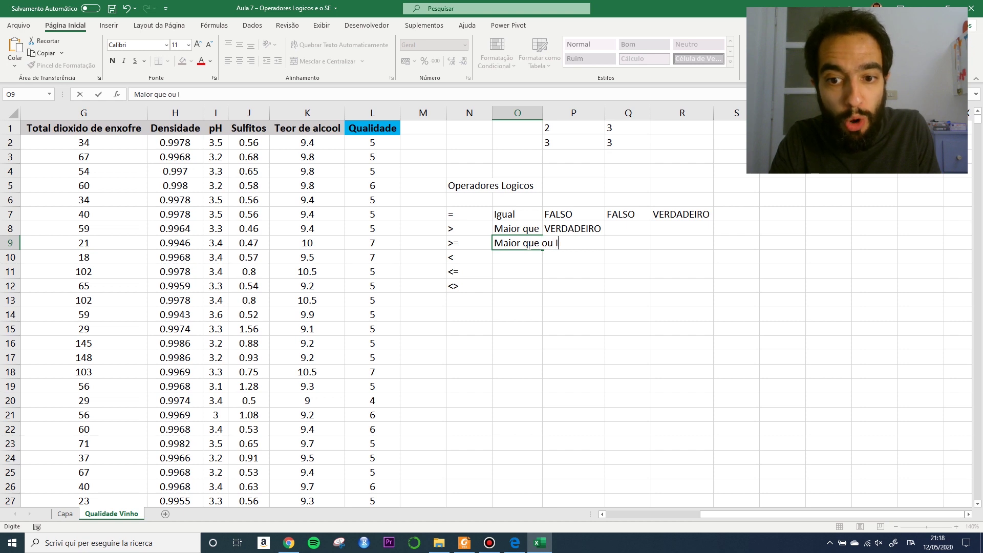
type("gual a")
key("Return")
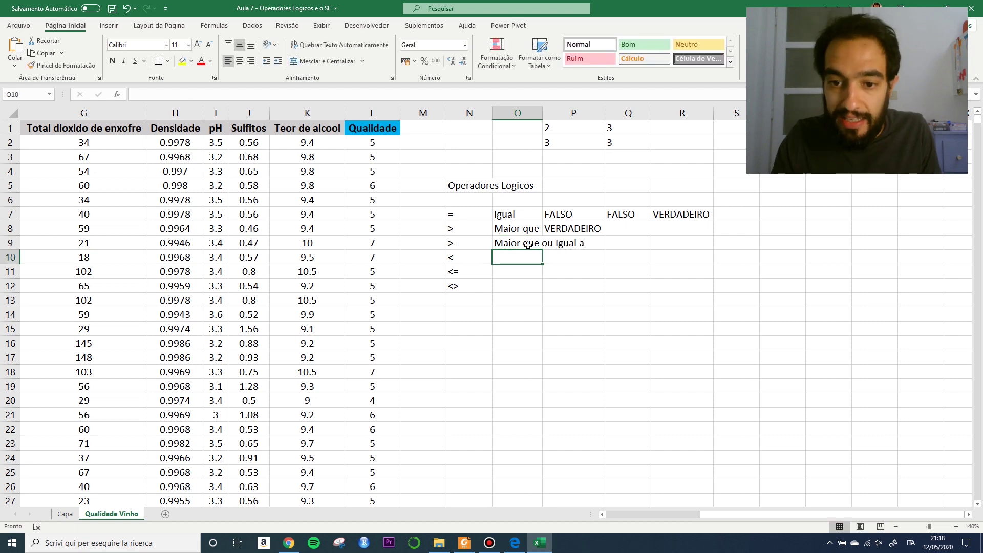
left_click_drag(541, 109, 589, 109)
Enter the formula =P2>=Q2 in cell P9 as an example of the >= operator
left_click(620, 243)
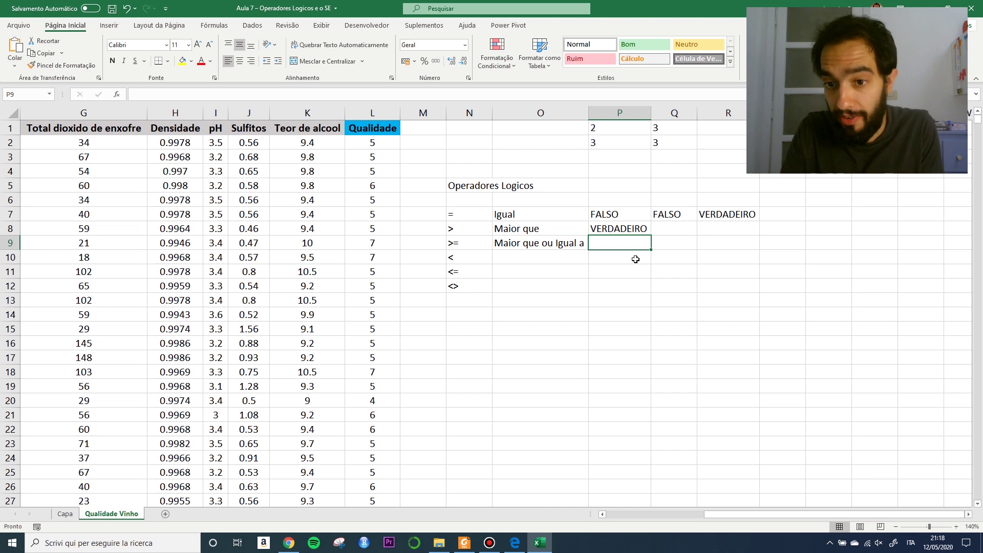
type("=")
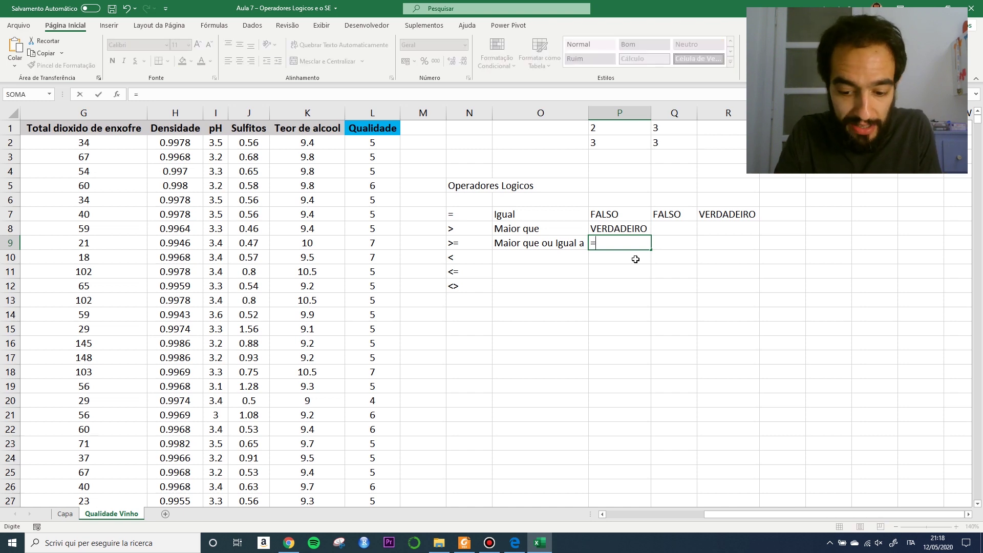
type("p2")
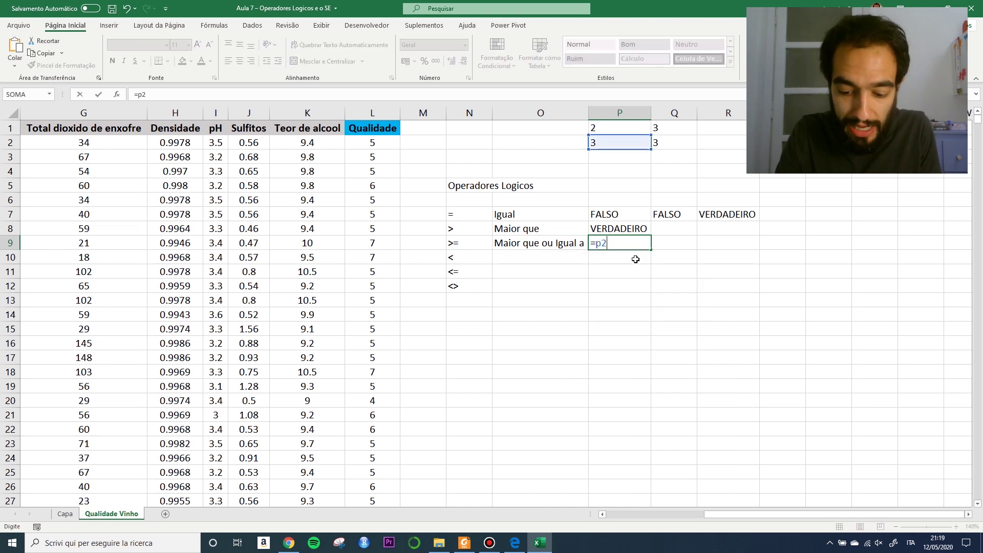
type(">=")
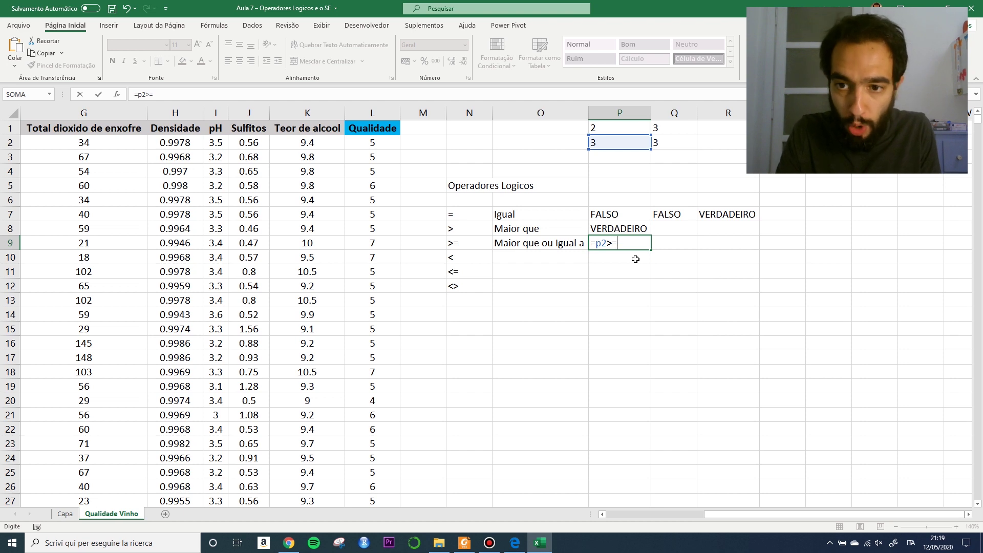
type("q2")
key("Return")
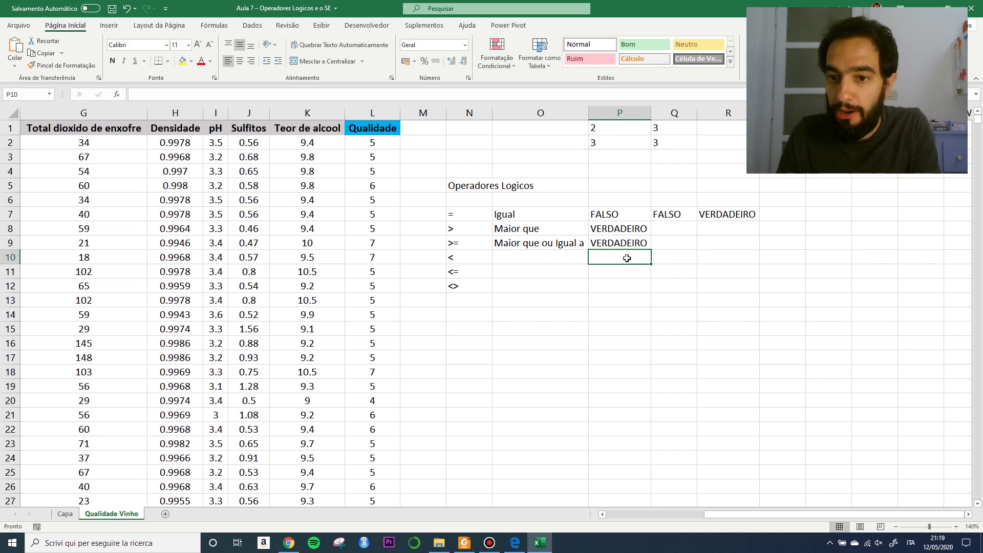
left_click_drag(594, 142, 662, 143)
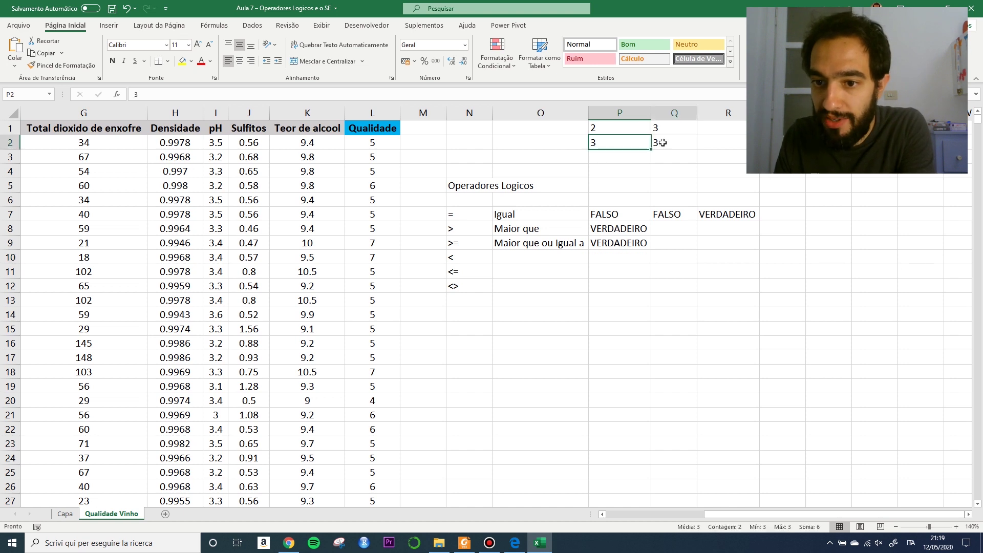
left_click(676, 286)
Describe the < operator as "Menor que" in cell O10
left_click(568, 248)
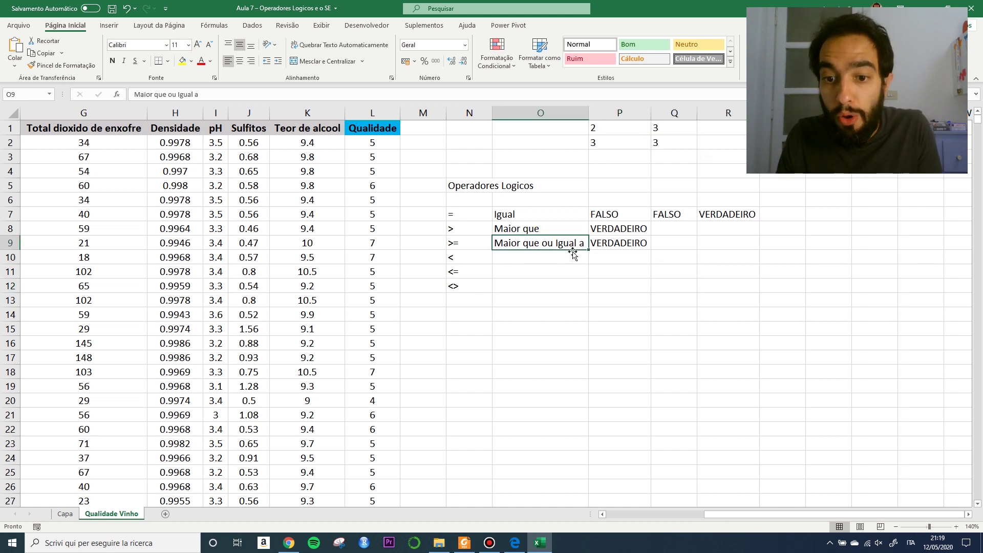
left_click(571, 254)
type("Menor que")
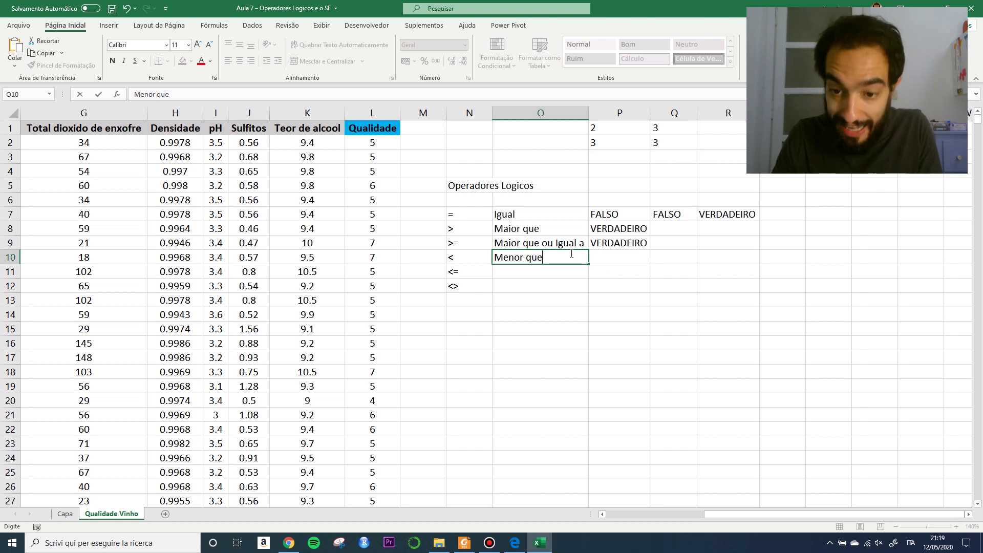
key("Tab")
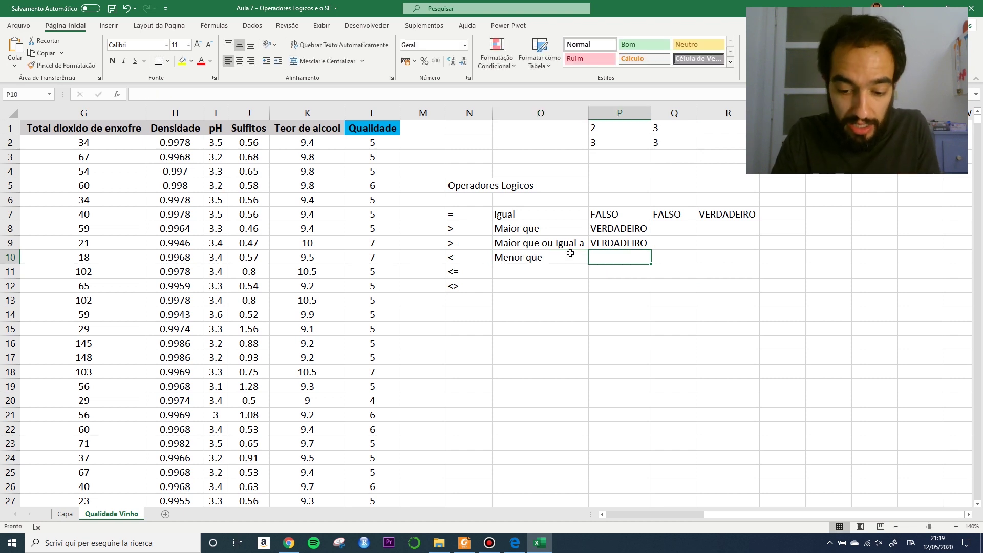
Enter the formula =P2<Q2 in cell P10 as an example of the < operator
type("=")
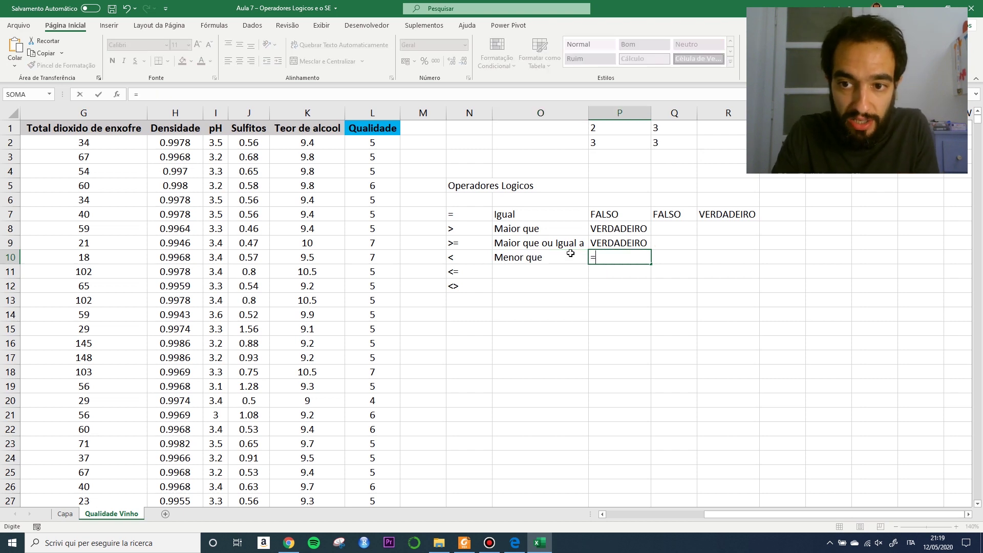
type("p2")
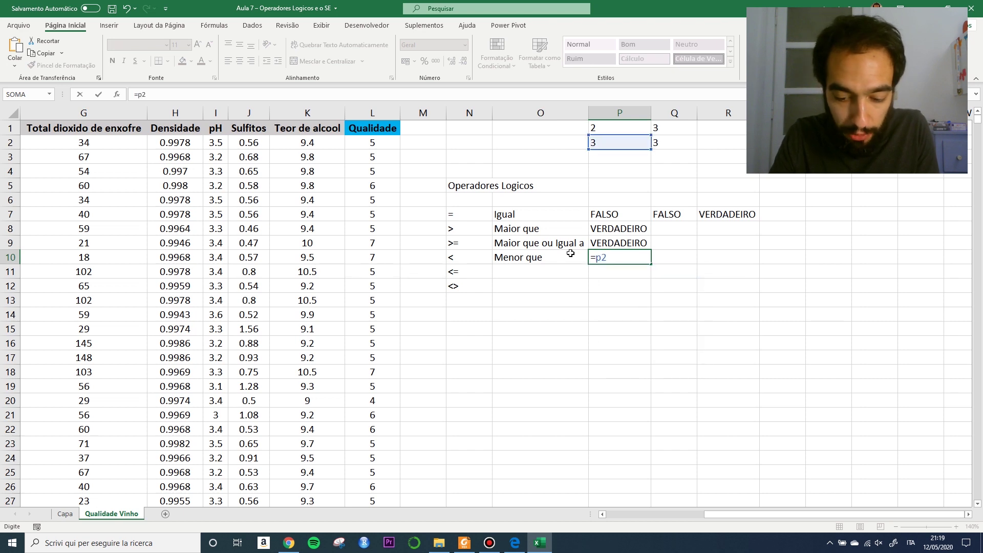
type("<q2")
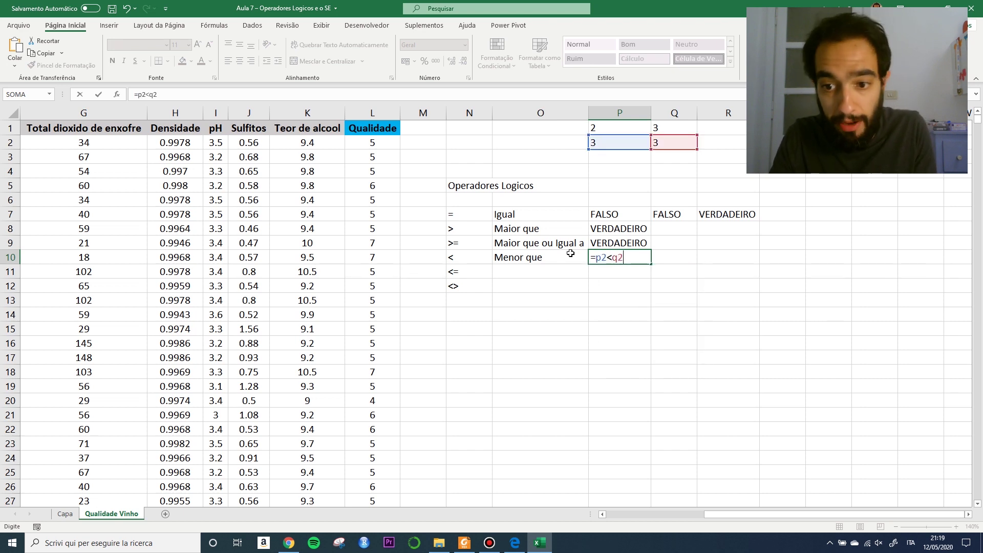
key("Return")
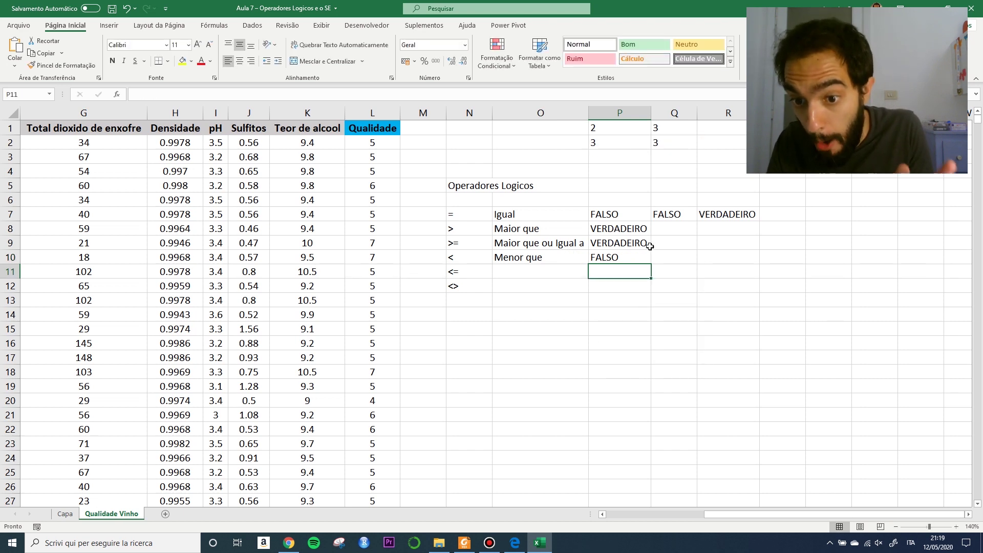
Enter the formula =P1<Q1 in cell Q10 as a second example of the < operator
left_click(681, 253)
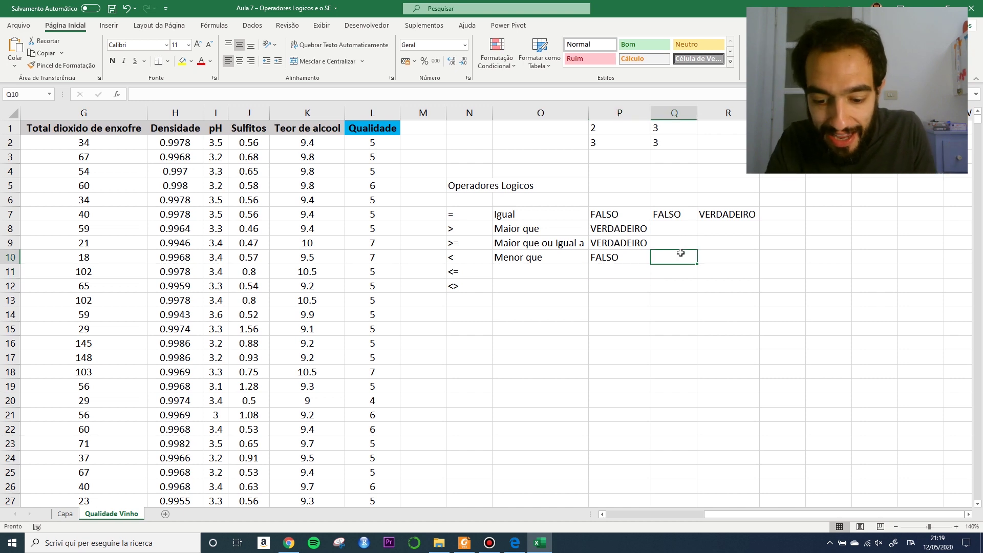
type("=")
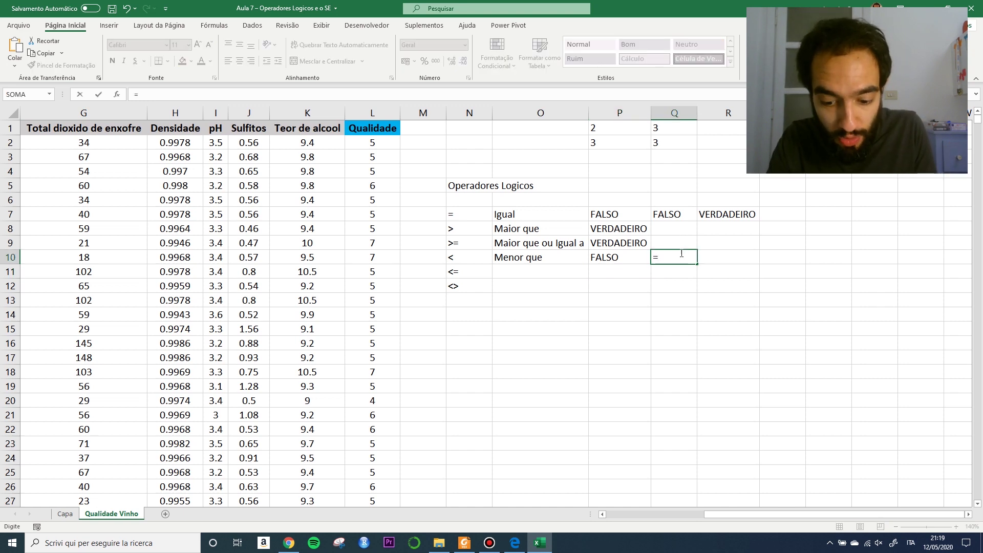
type("p1")
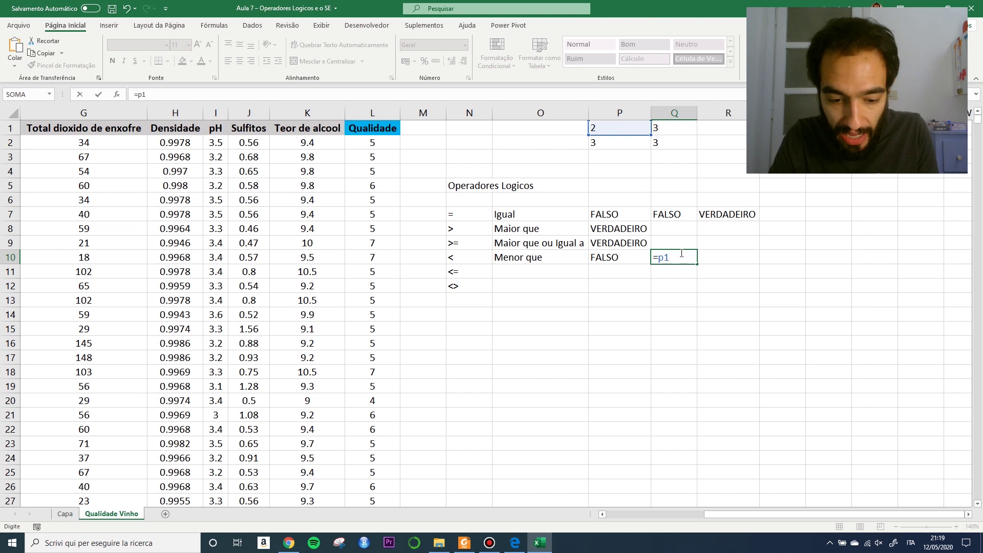
type("<q1")
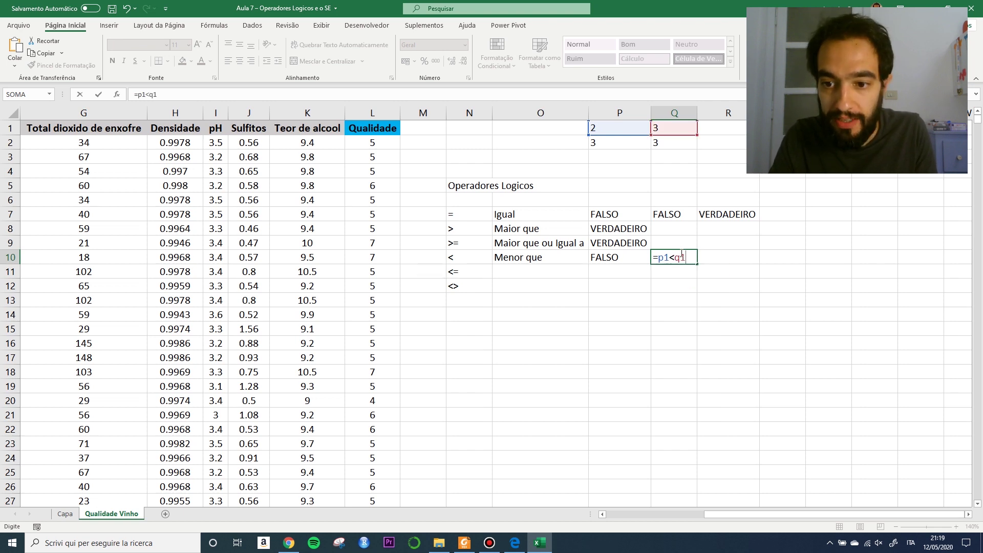
key("Return")
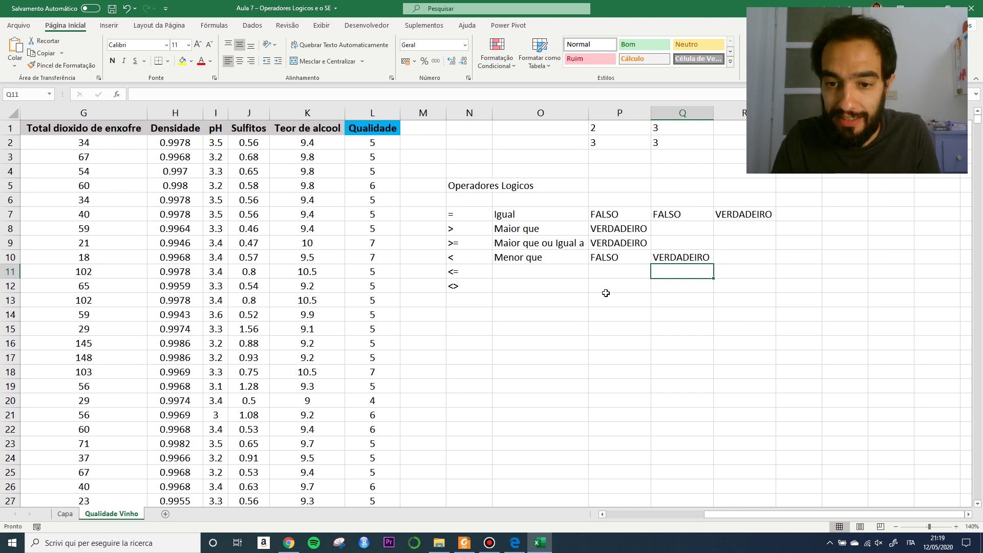
Describe the <= operator as "Menor que ou igual a" in cell O11
left_click(526, 244)
left_click(528, 271)
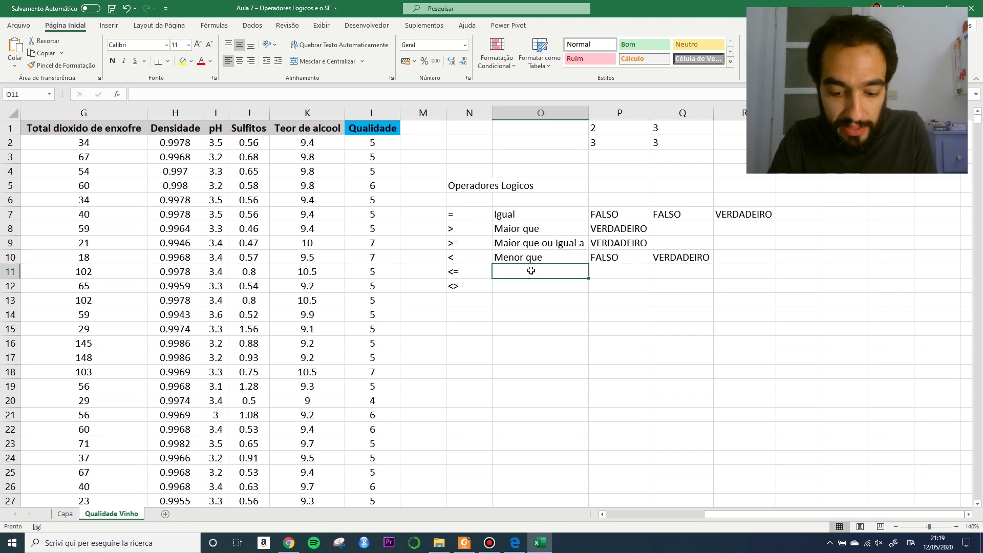
type("Men")
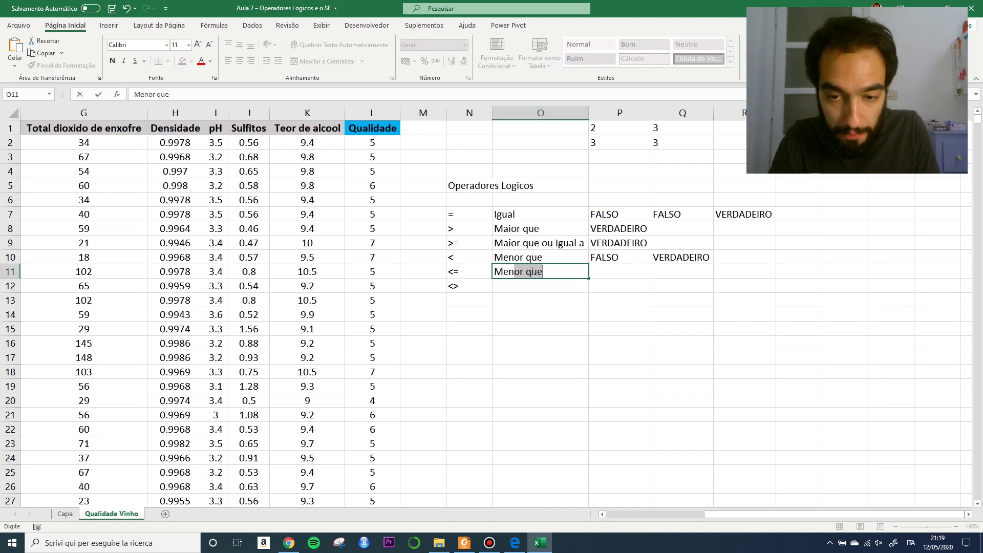
type("or que ou ")
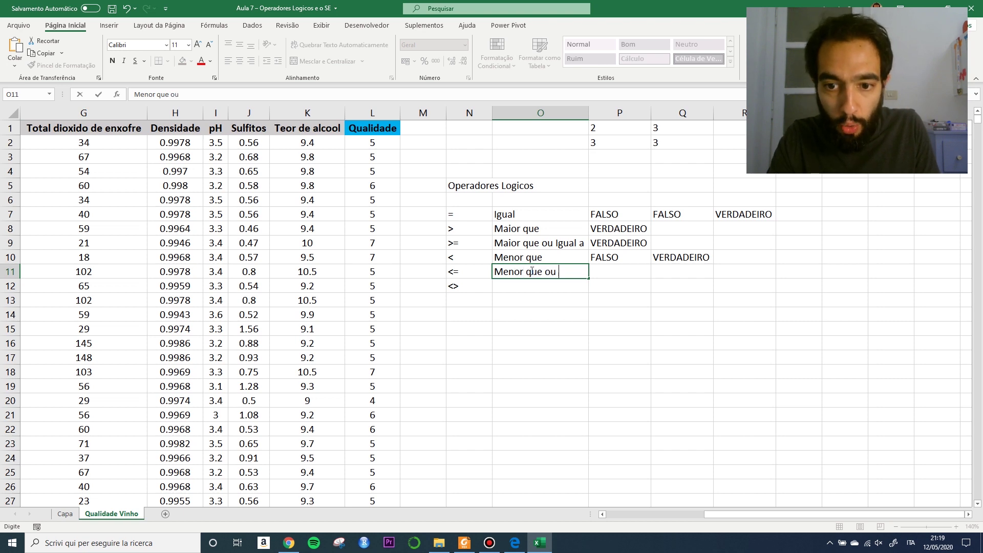
type("igual a")
key("Return")
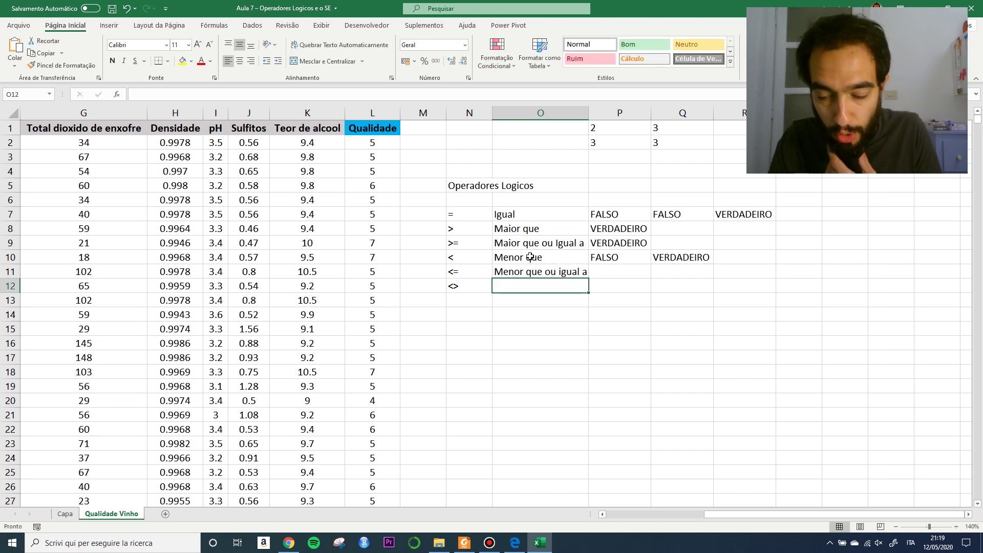
Enter the formula =P1<=Q1 in cell P11 as an example of the <= operator
left_click(618, 277)
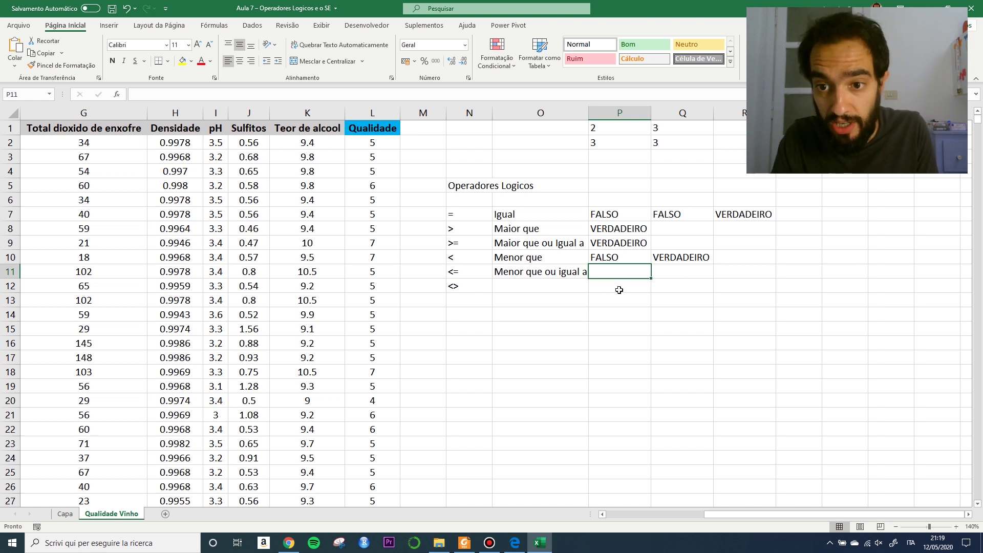
type("=")
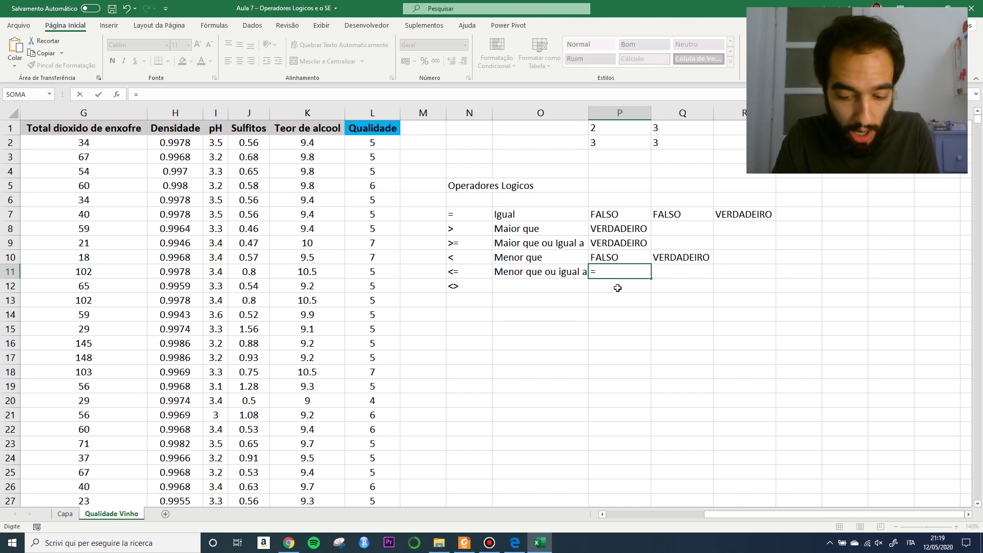
type("p1<=")
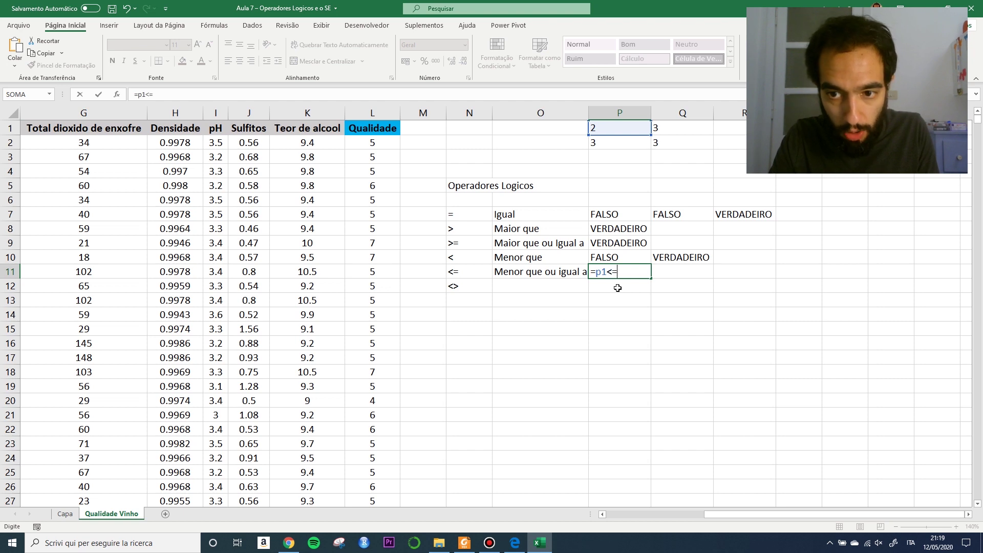
type("q1")
key("Return")
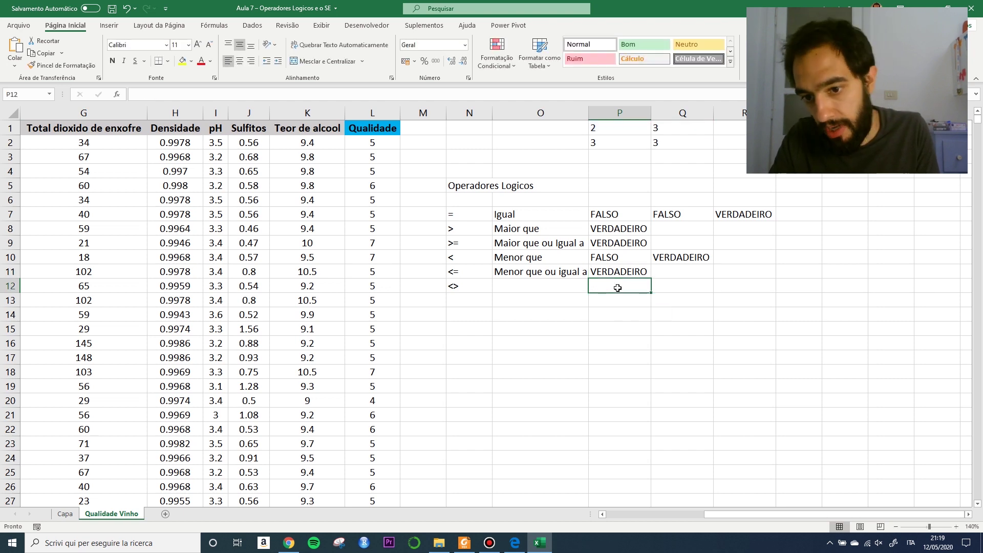
Compare the < formula in P10 and the <= formula in P11 with the comparison values in P2 and Q2
left_click(616, 271)
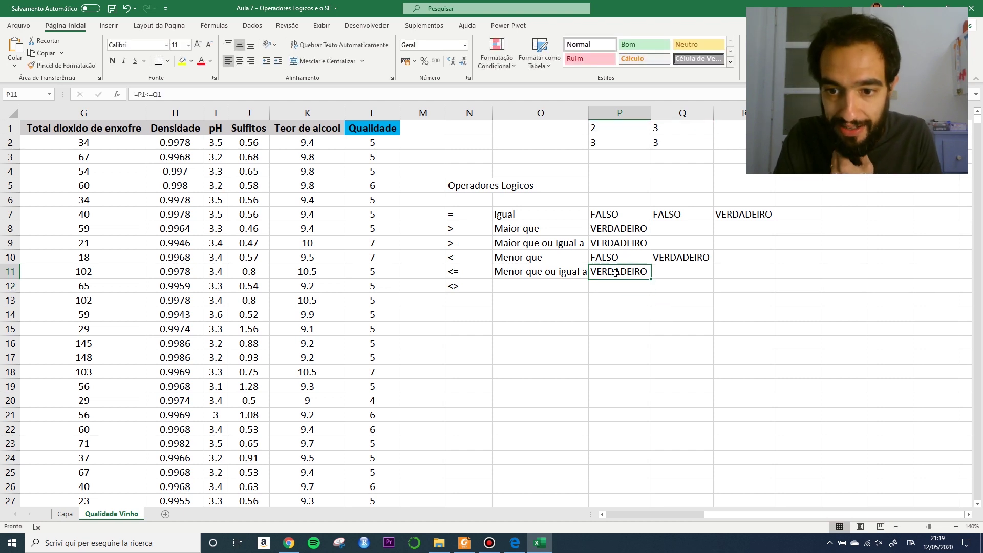
left_click(613, 256)
key("F2")
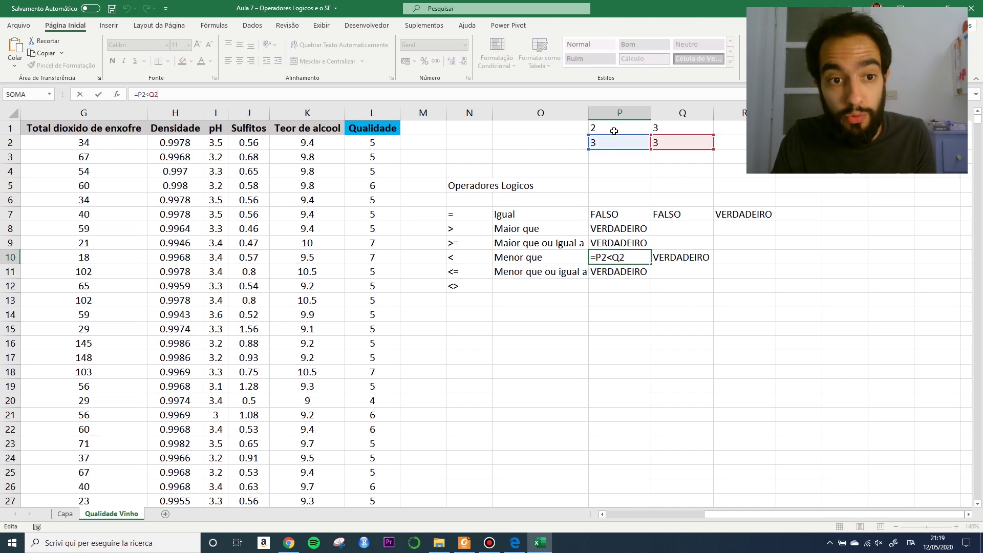
left_click(669, 301)
left_click(630, 269)
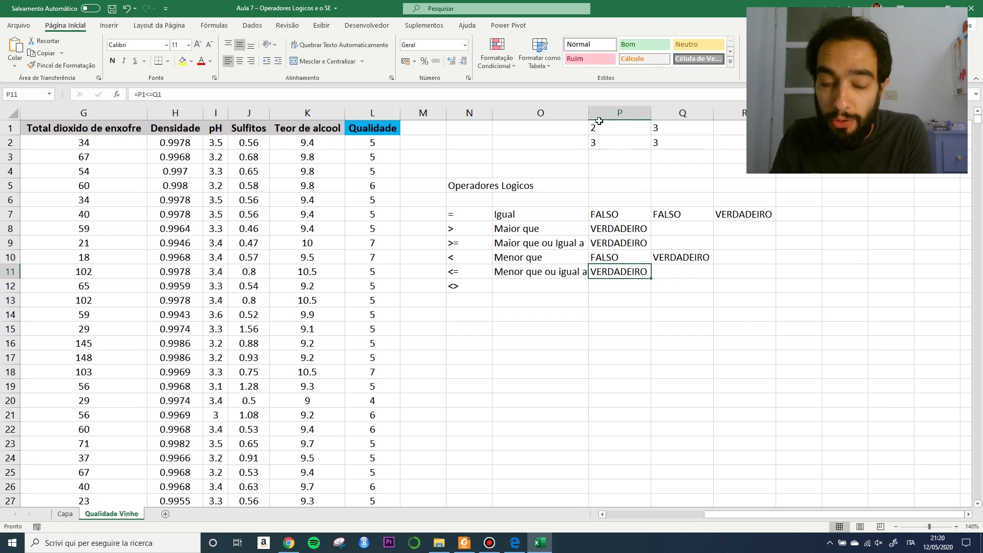
left_click(620, 144)
left_click(674, 142)
left_click(636, 142)
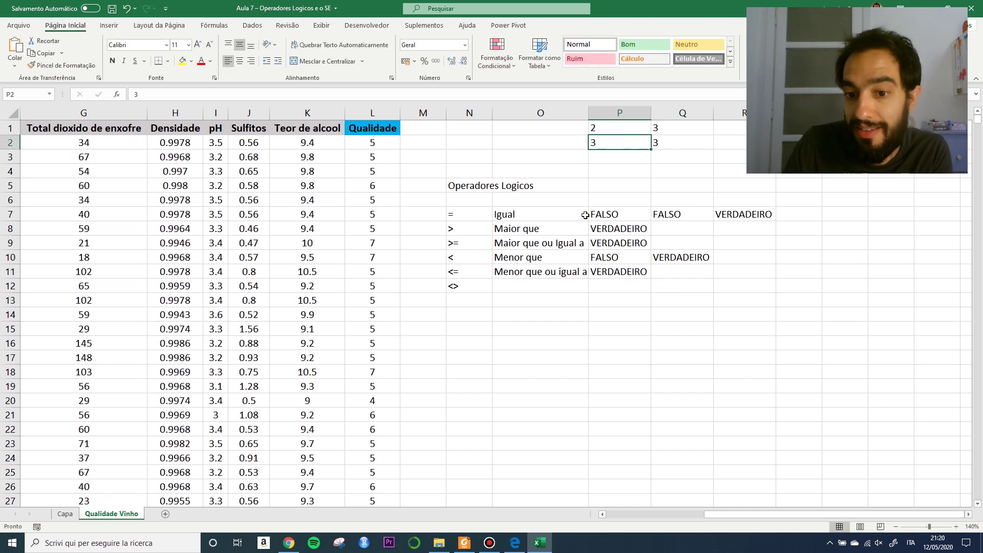
Describe the <> operator as "Diferente" in cell O12
left_click(566, 273)
left_click(566, 285)
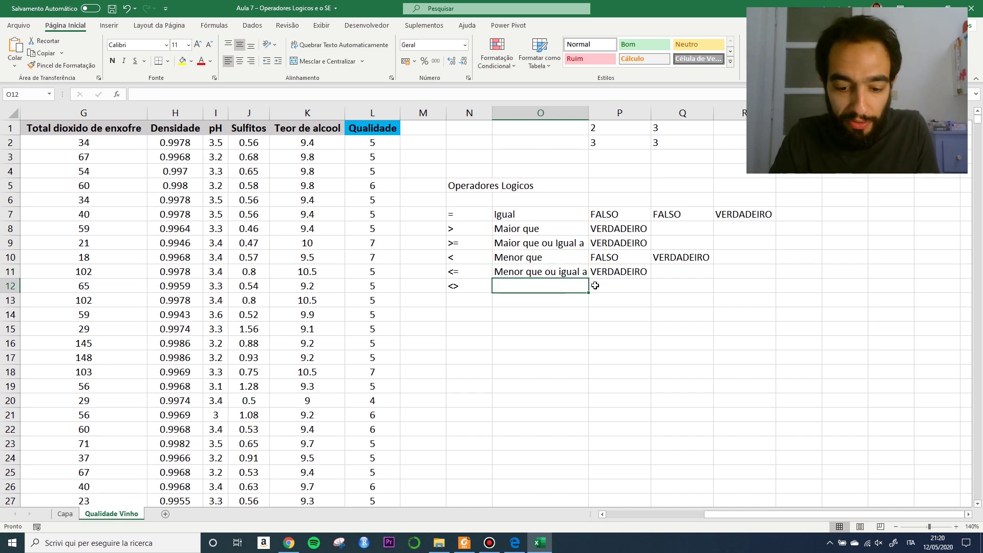
type("Diferente")
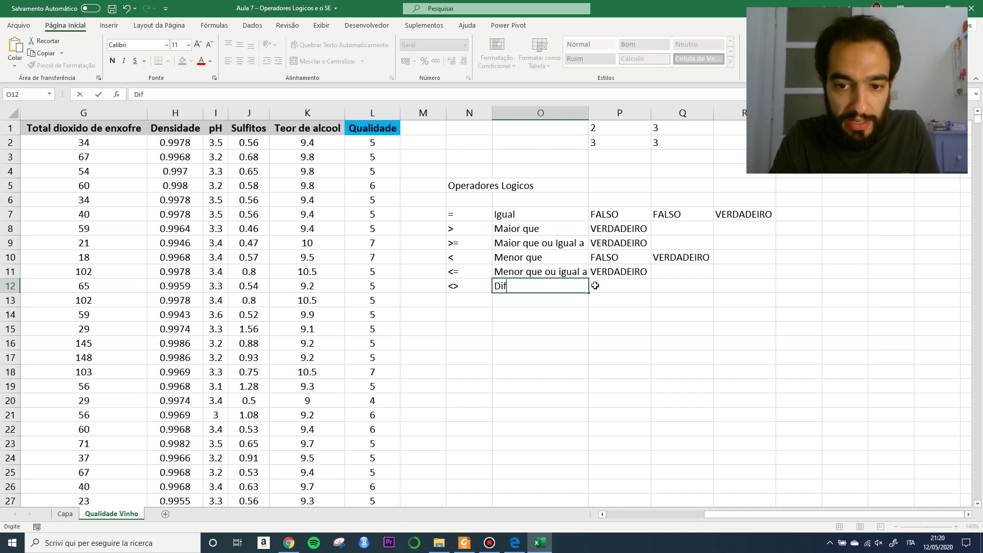
key("Return")
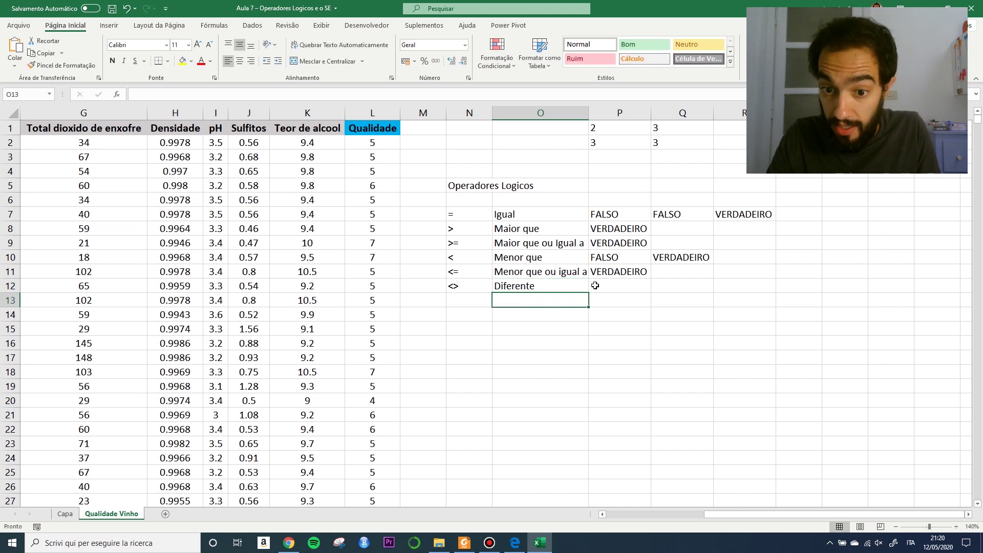
Enter the formula =P1<>Q1 in cell P12 as an example of the <> operator
left_click(595, 285)
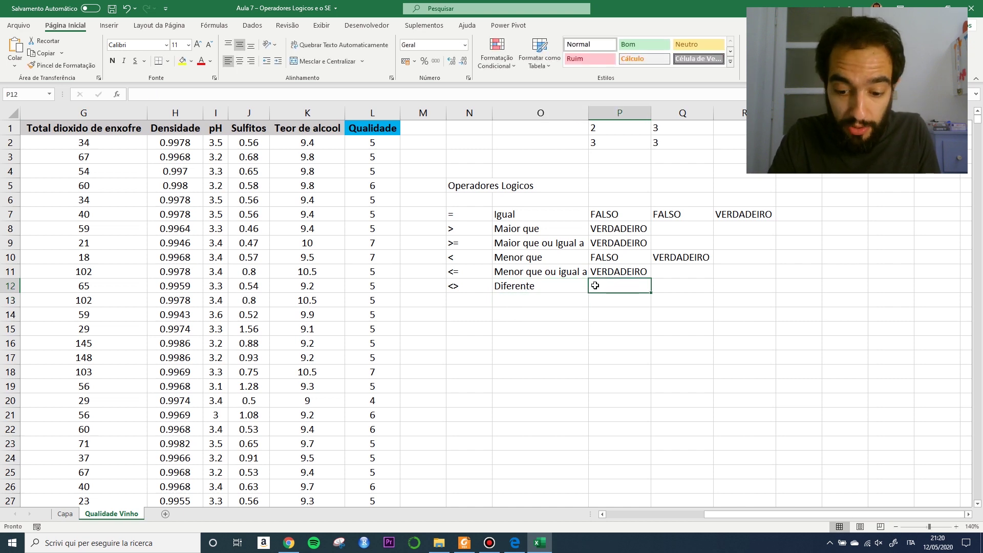
type("=")
left_click(593, 128)
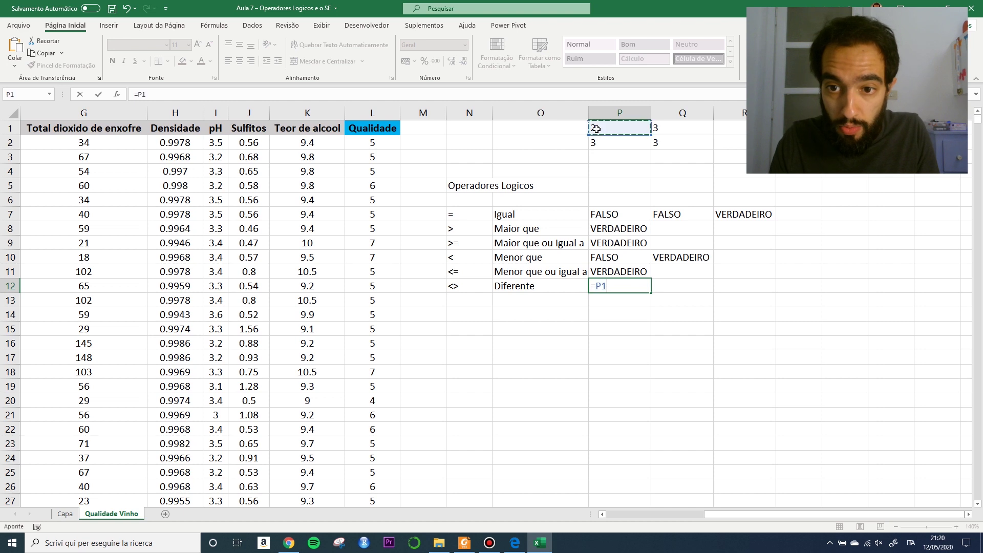
type("<>")
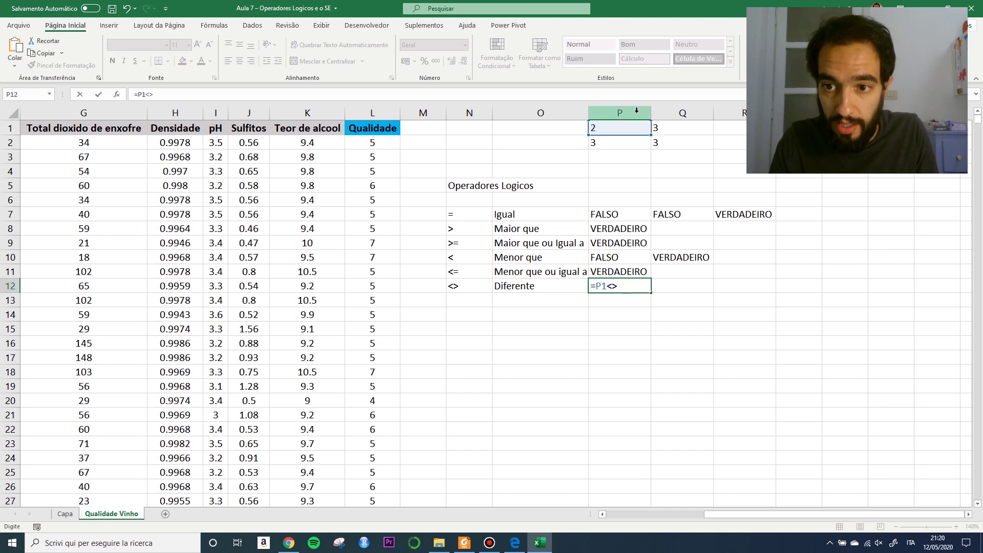
left_click(684, 131)
key("Return")
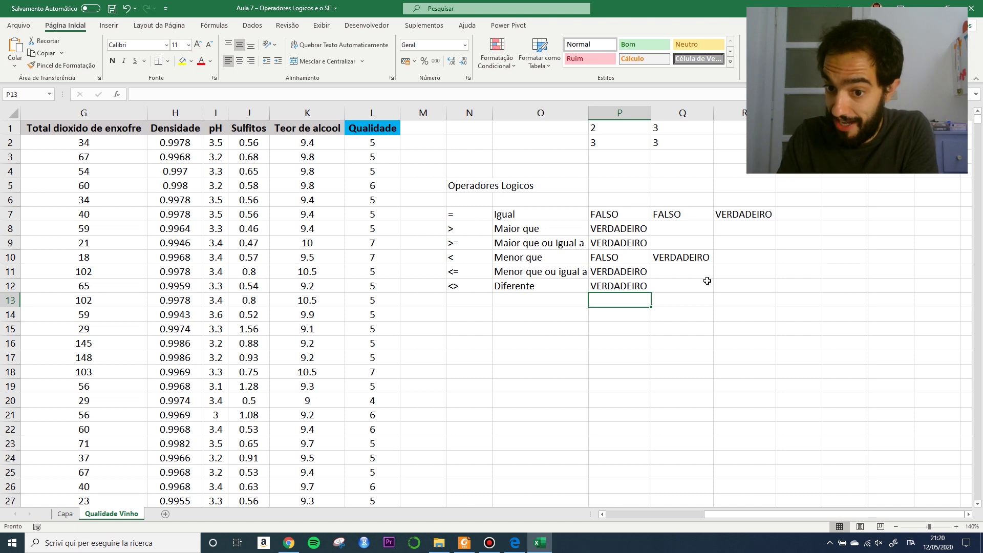
Enter the formula =P2<>Q2 in cell Q12 as a second example of the <> operator
left_click(626, 286)
left_click(670, 291)
type("=")
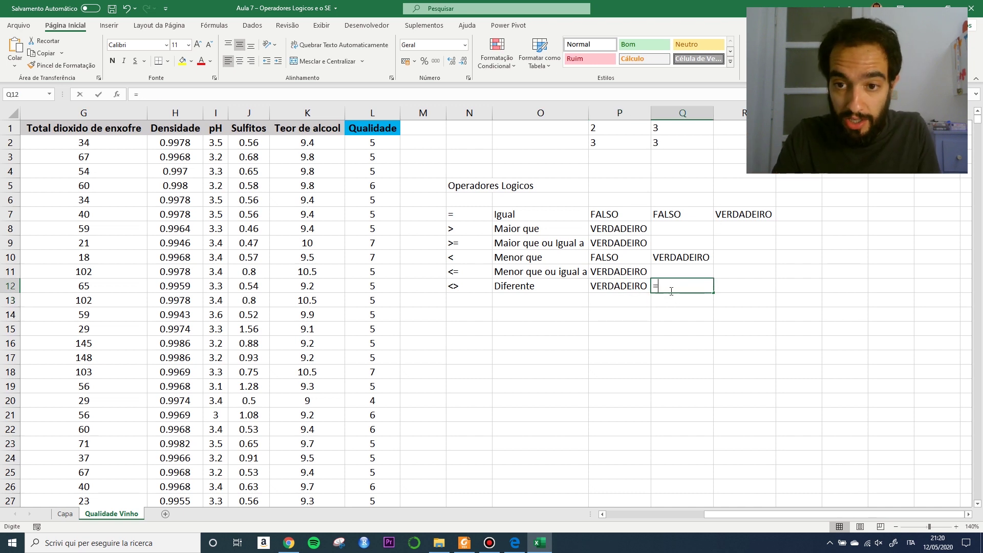
left_click(618, 145)
type("><")
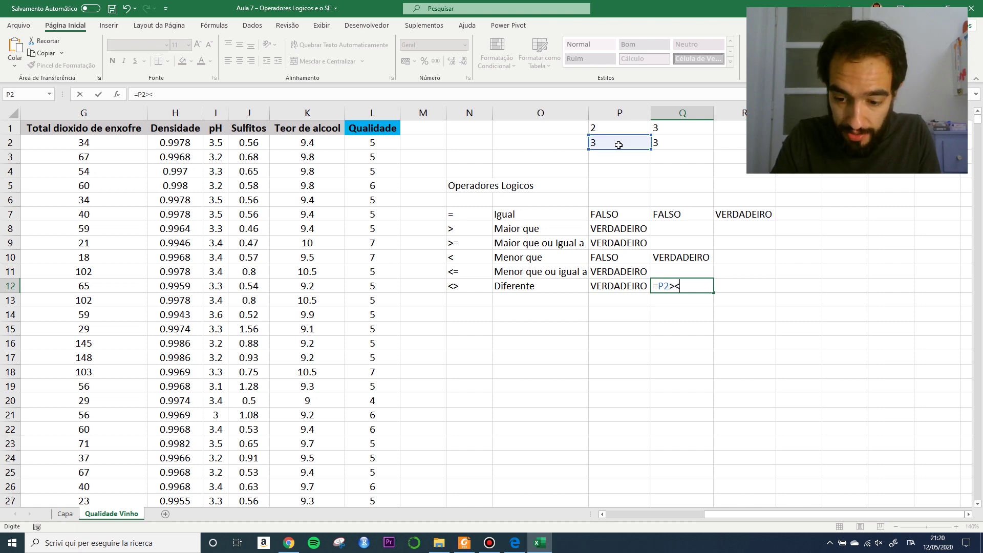
key("BackSpace")
key("BackSpace")
type("<>")
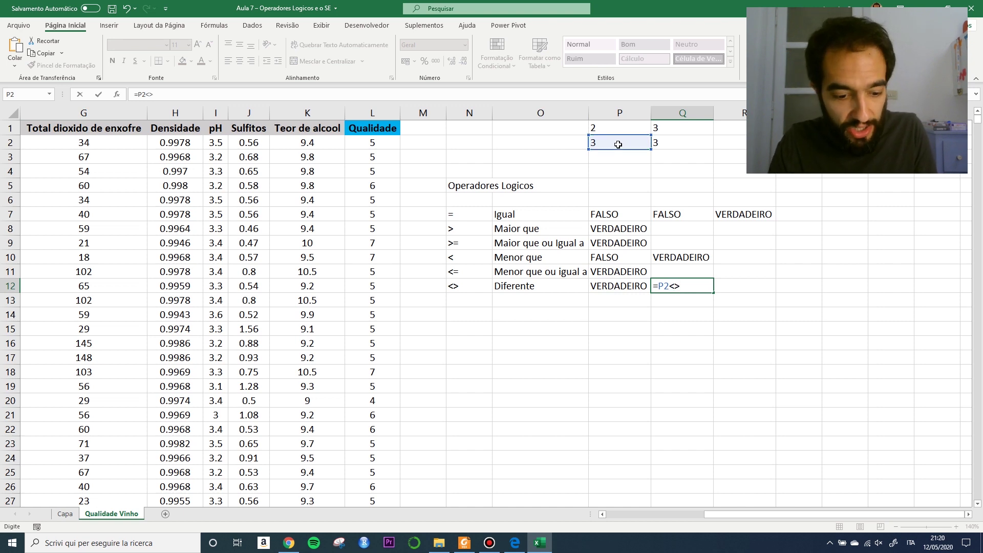
type("Q2")
key("Return")
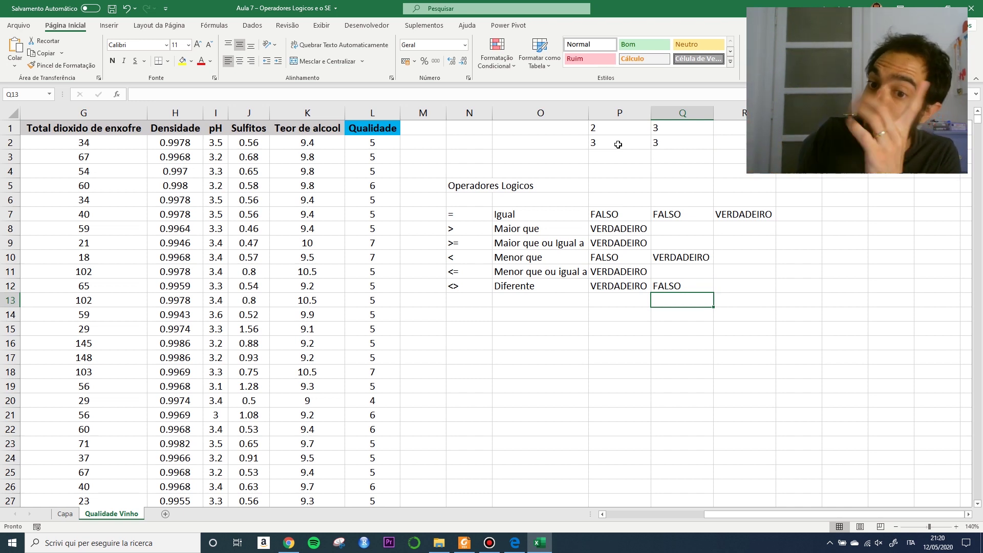
Enter the same first name in cells O14 and O15 as a text comparison sample
left_click(541, 316)
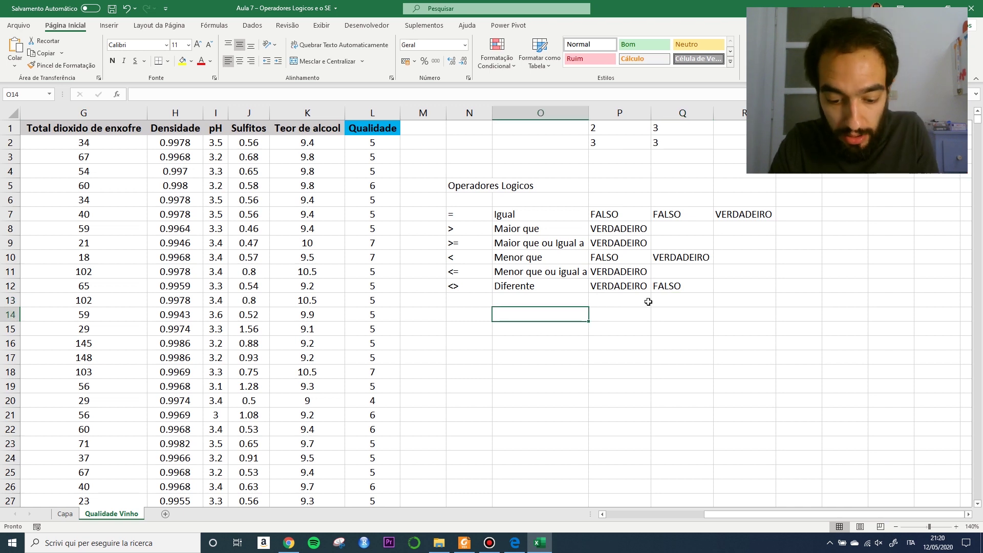
type("Leandro")
key("Return")
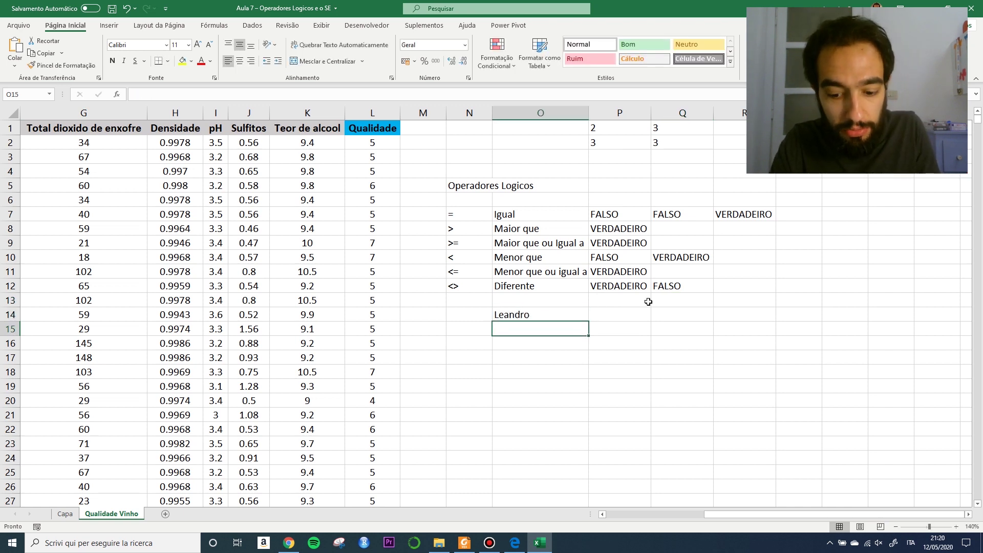
type("Leandro")
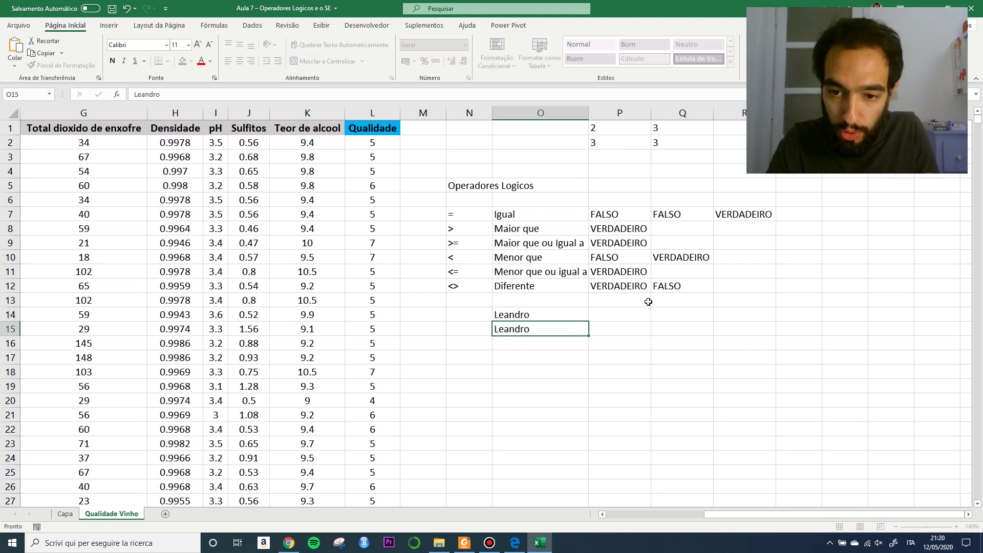
Enter a formula in cell P14 that uses the = operator to test whether the two sample names match
key("Right")
key("Up")
type("=")
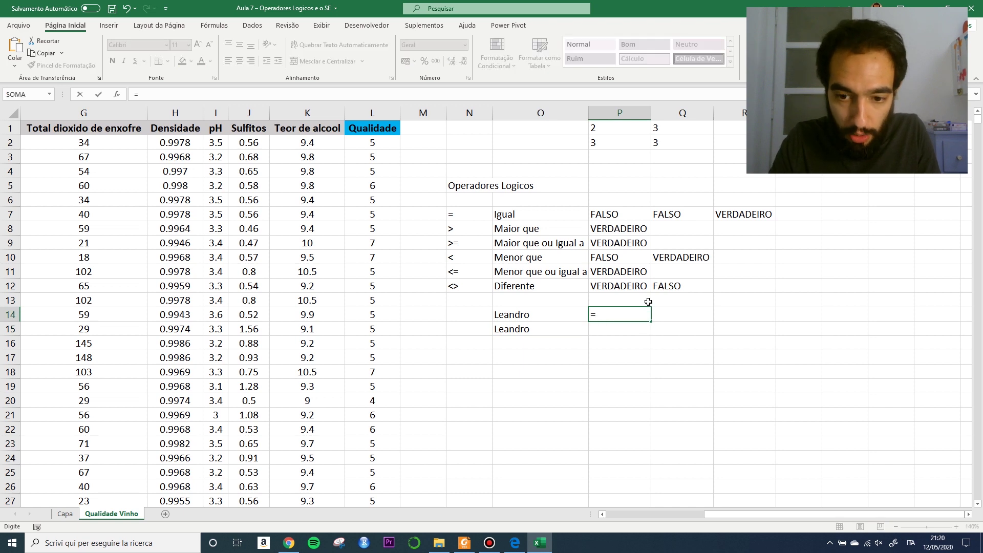
type("<")
key("Left")
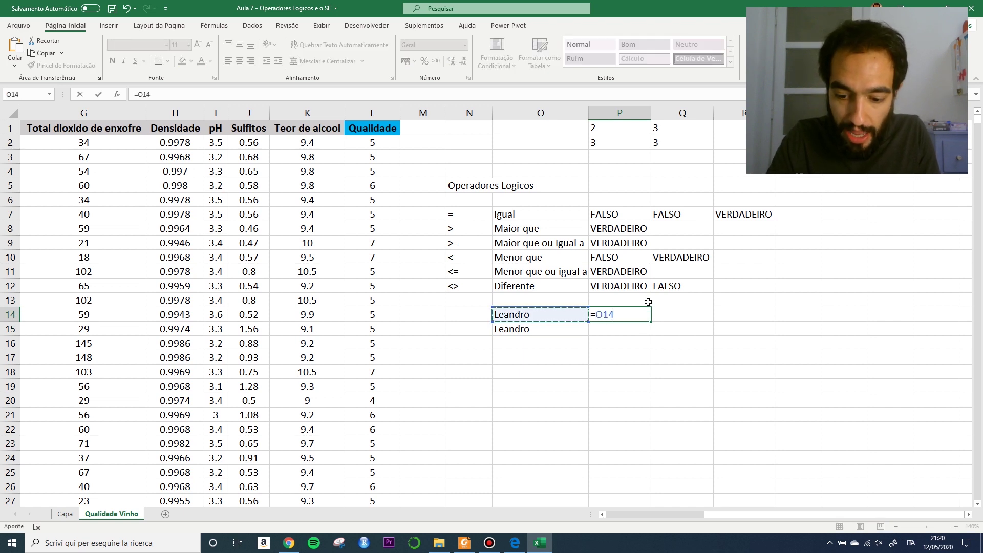
type("=")
key("Left")
key("Return")
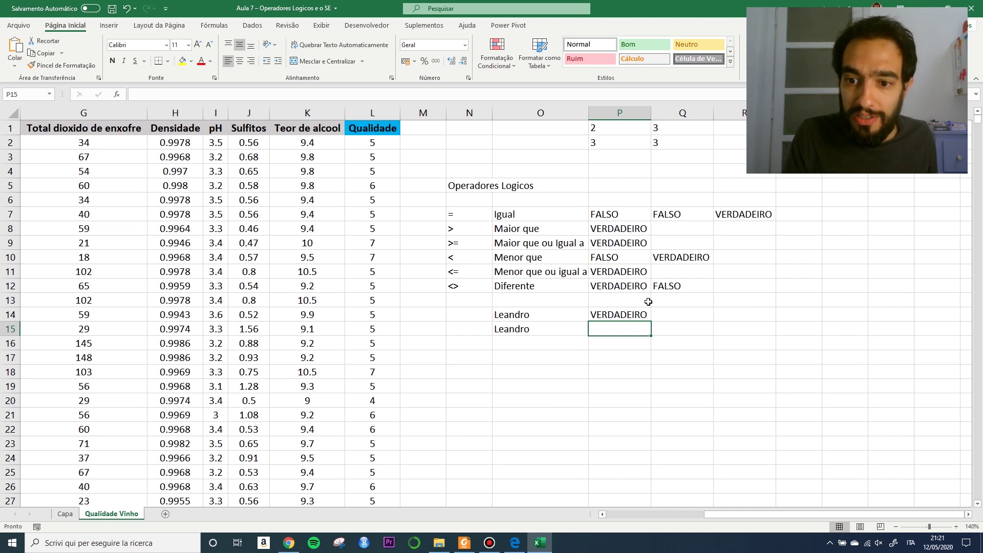
Start an SE formula in cell N18 with P14 as its logical test
key("Down")
key("Down")
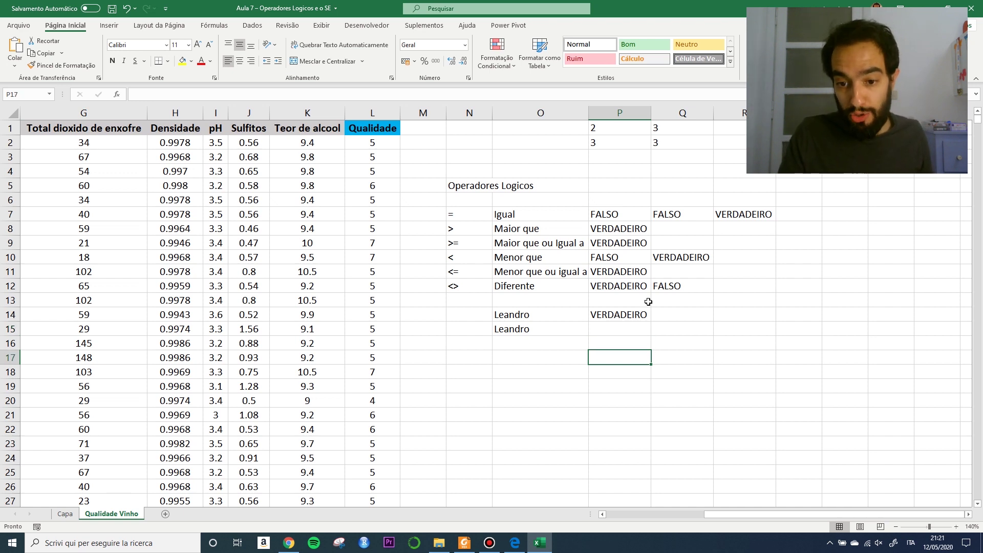
key("Left")
key("Left")
key("Down")
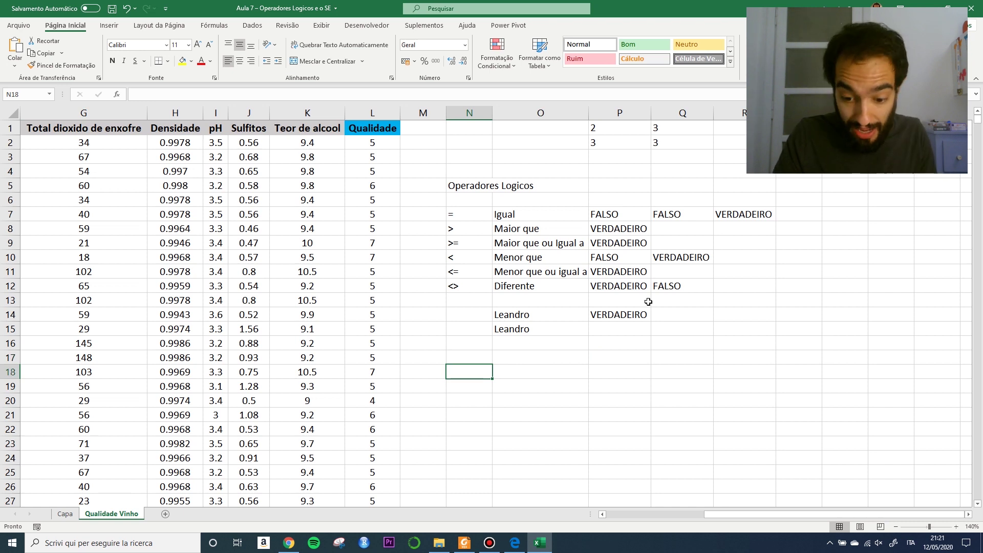
type("=")
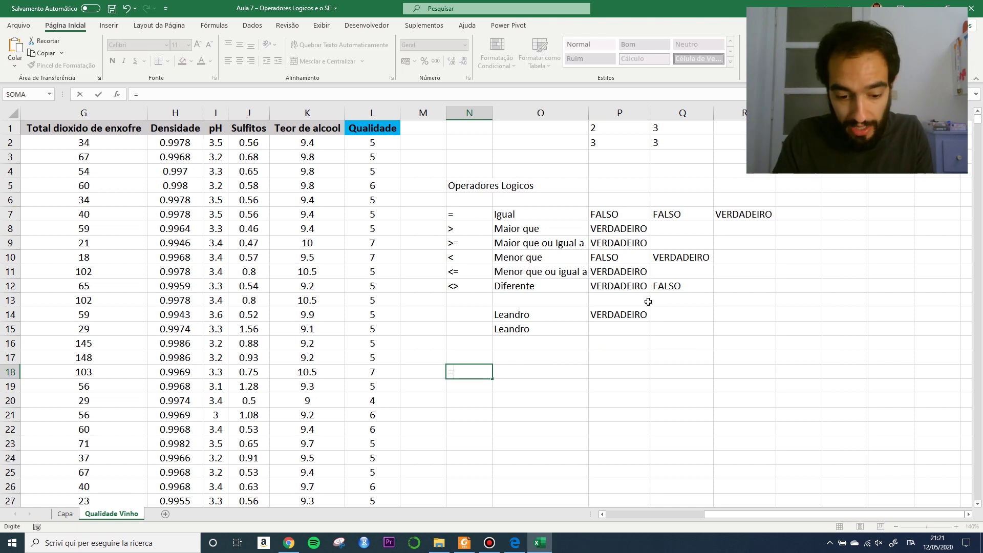
type("se(")
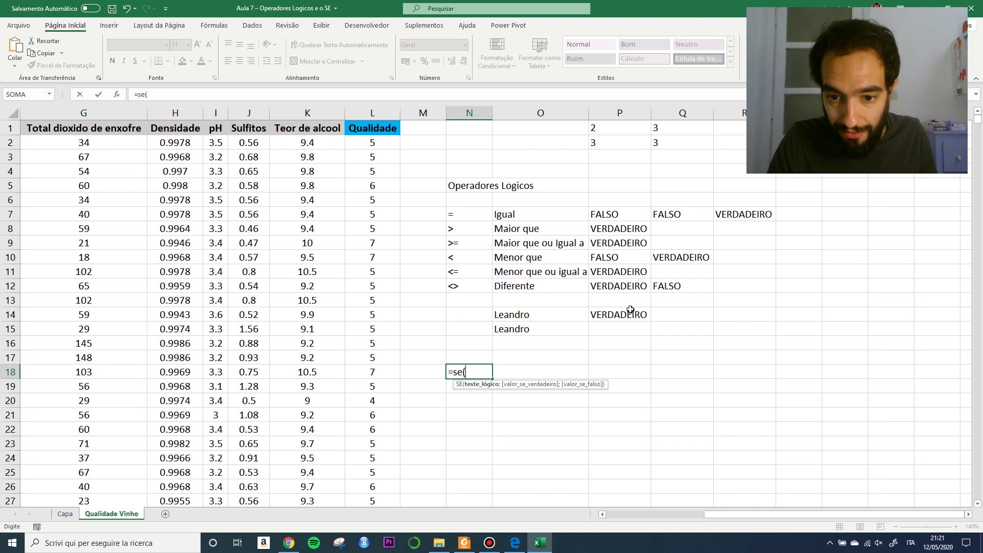
left_click(636, 319)
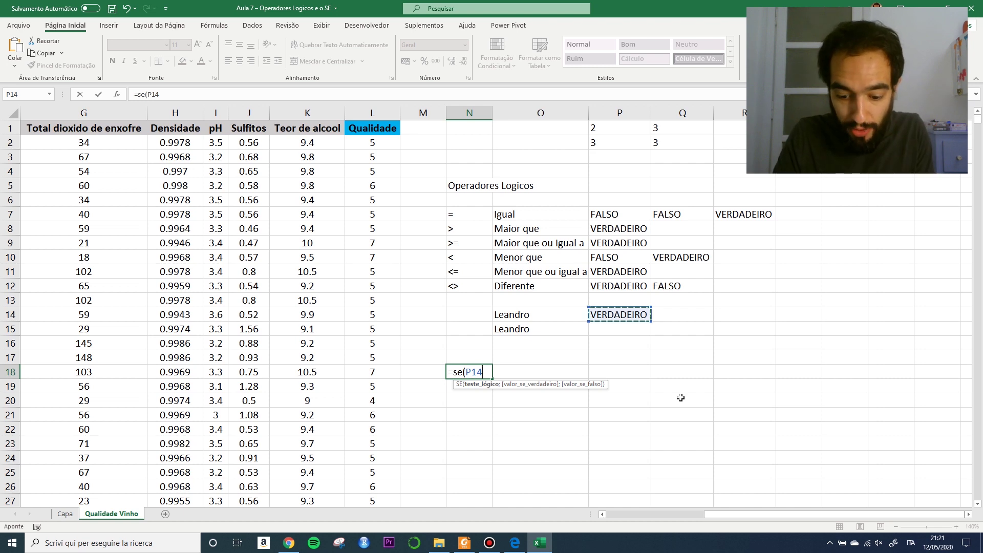
type(";")
type("v")
key("BackSpace")
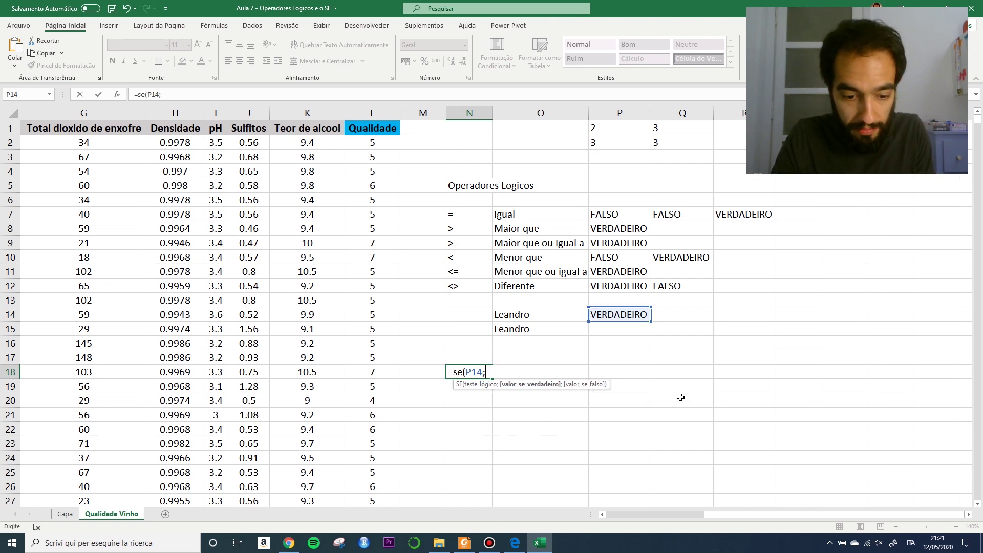
Complete the SE formula with "Nome è" plus the sample name as the true value and a different first name as the false value
type("\"Nome é")
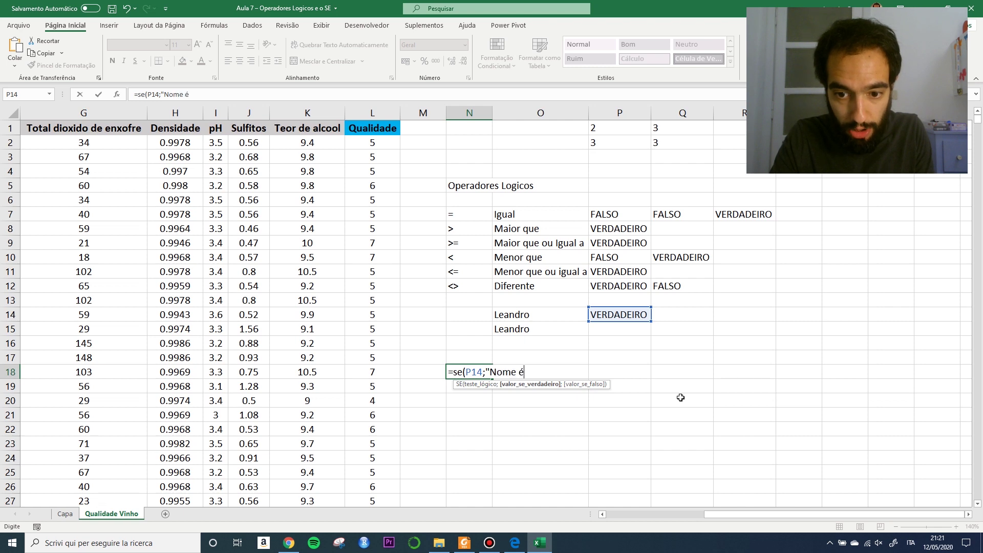
key("BackSpace")
type("è Leandro")
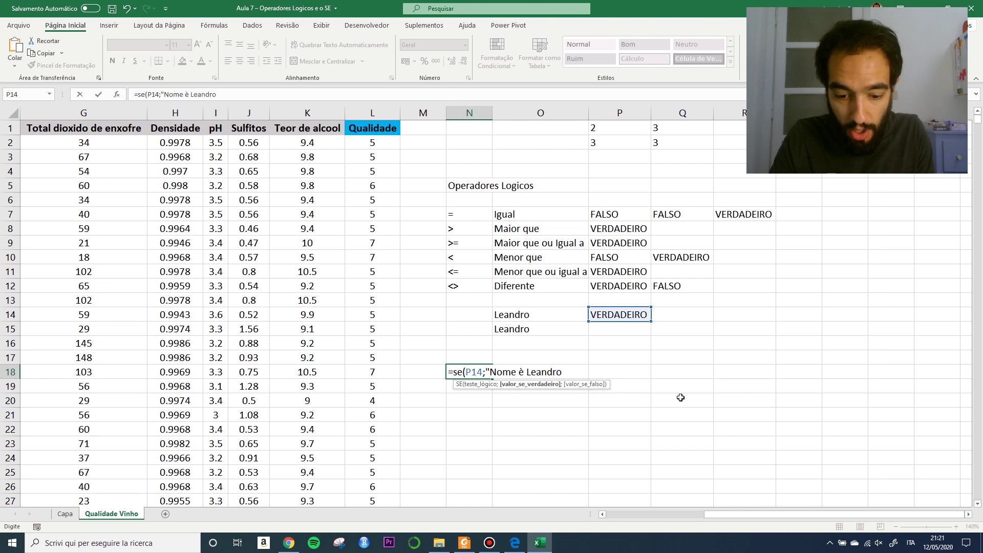
type("\";")
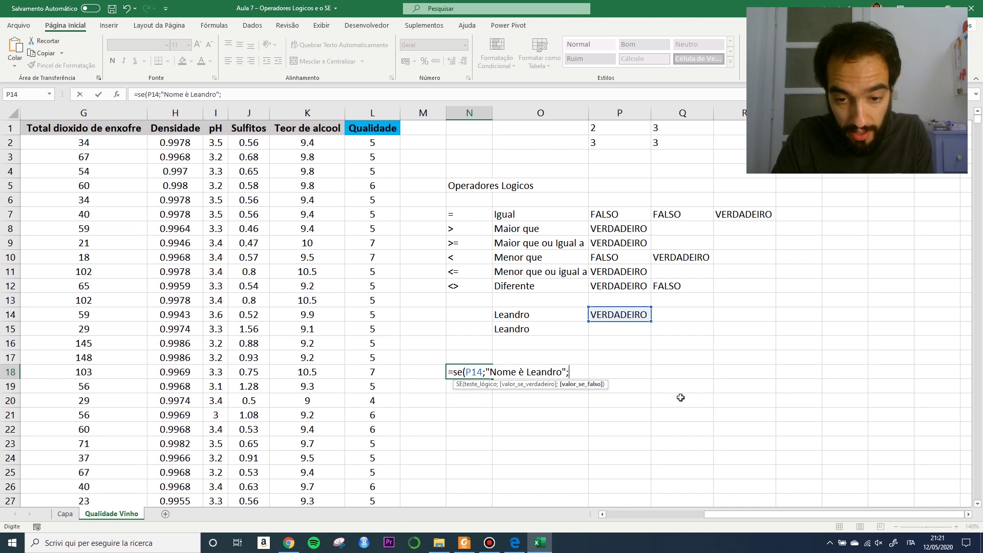
type("\"Jo")
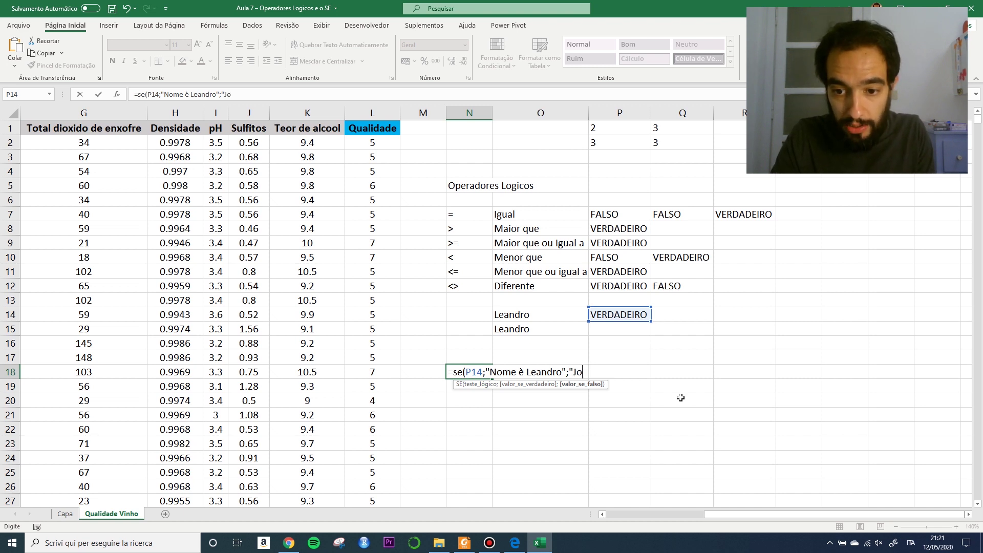
type("ao\"")
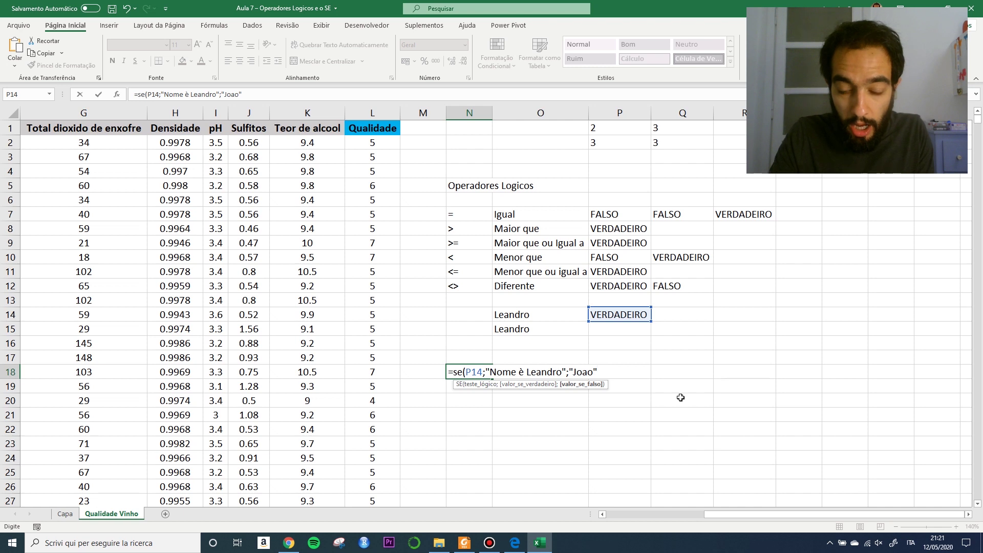
type(")")
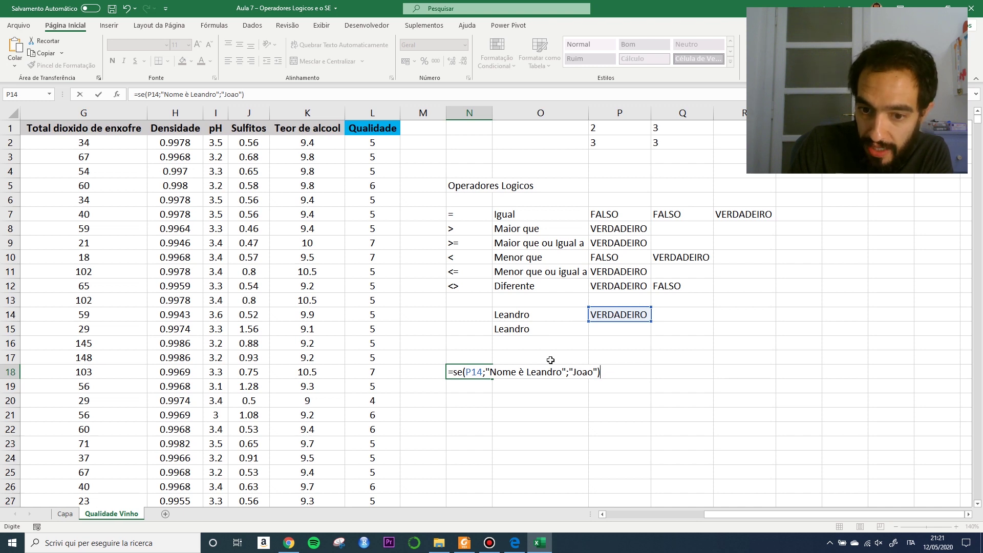
Review the logical test, true value and false value of the SE formula in N18, and commit the formula
left_click(491, 373)
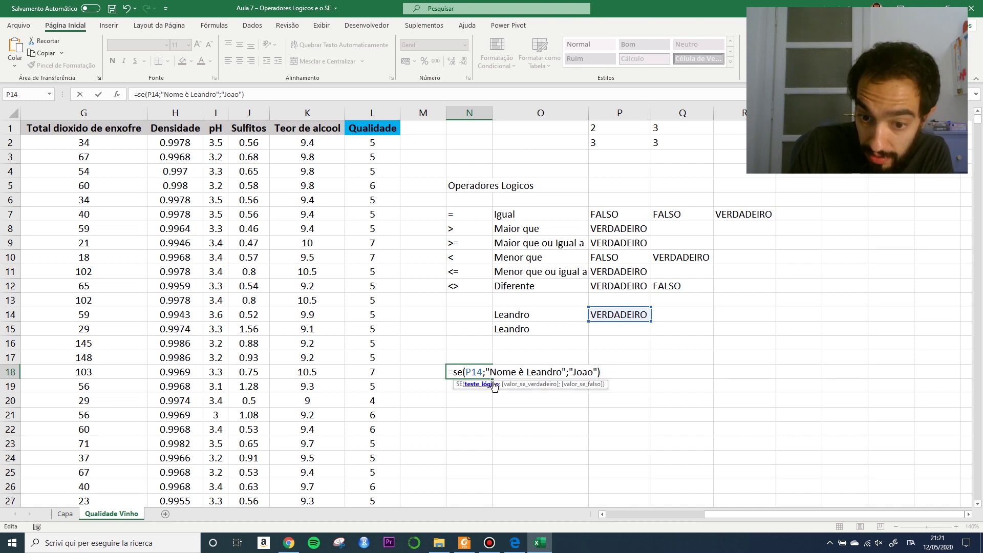
left_click(519, 373)
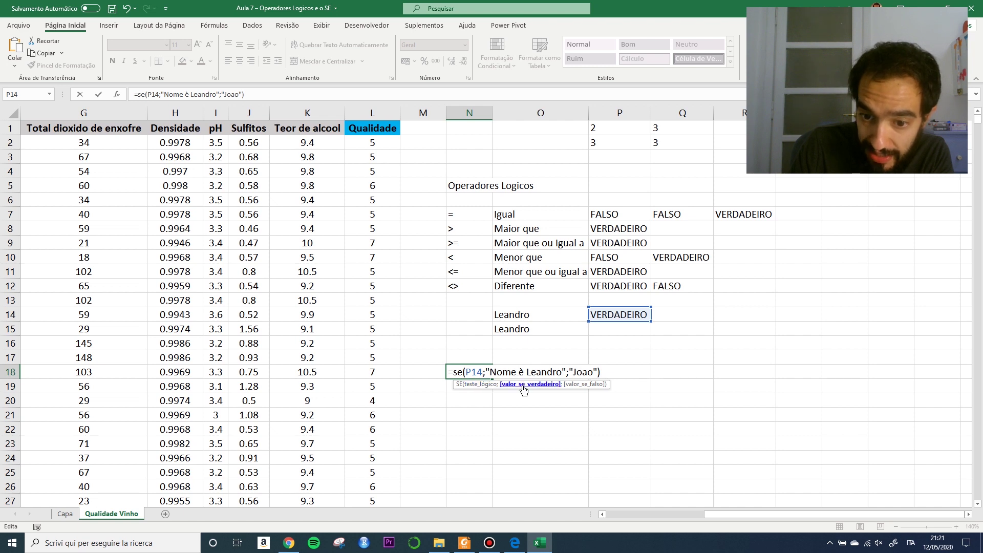
left_click(571, 373)
left_click(581, 374)
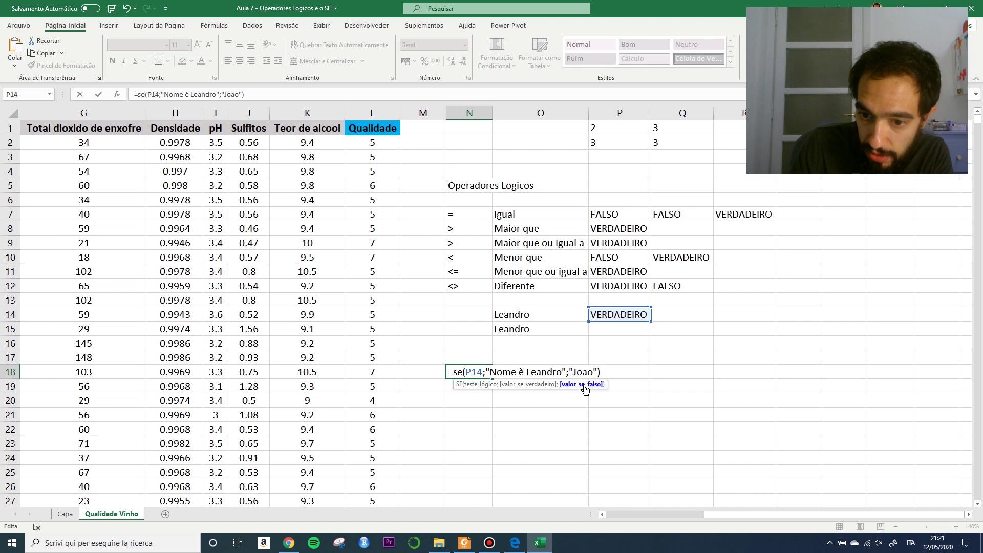
key("Return")
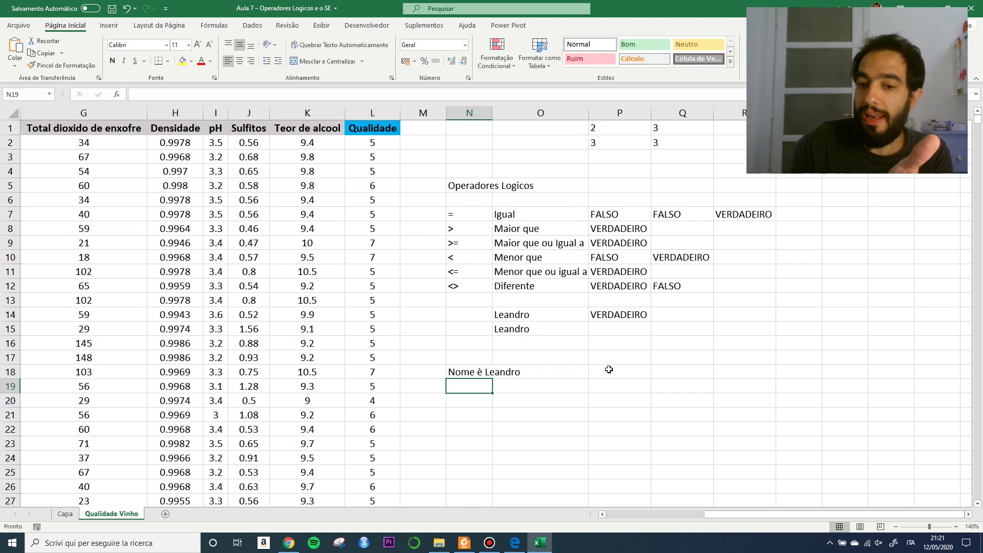
Replace the second sample name in O15 with a different first name and check the SE formula in N18
left_click(525, 329)
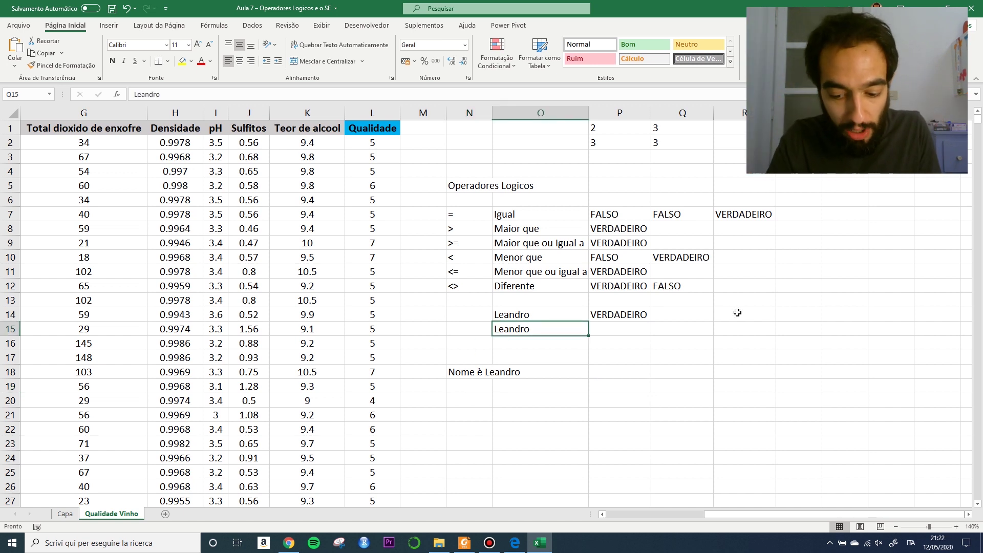
type("Pedro")
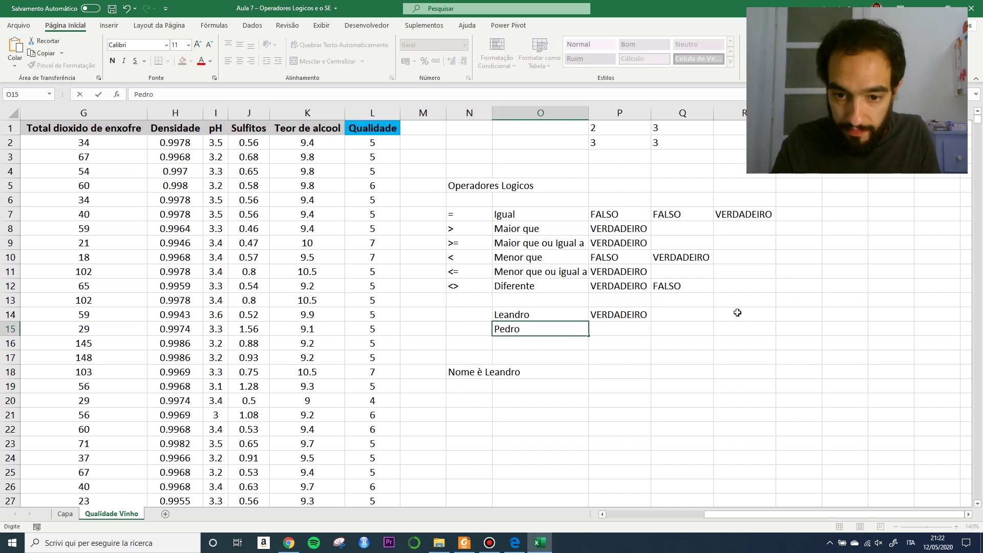
key("Return")
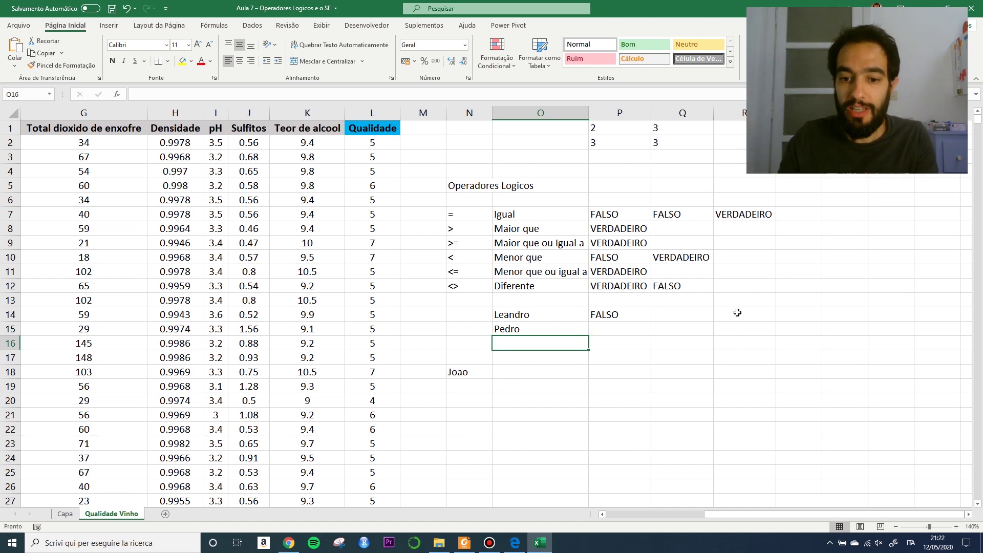
left_click(481, 372)
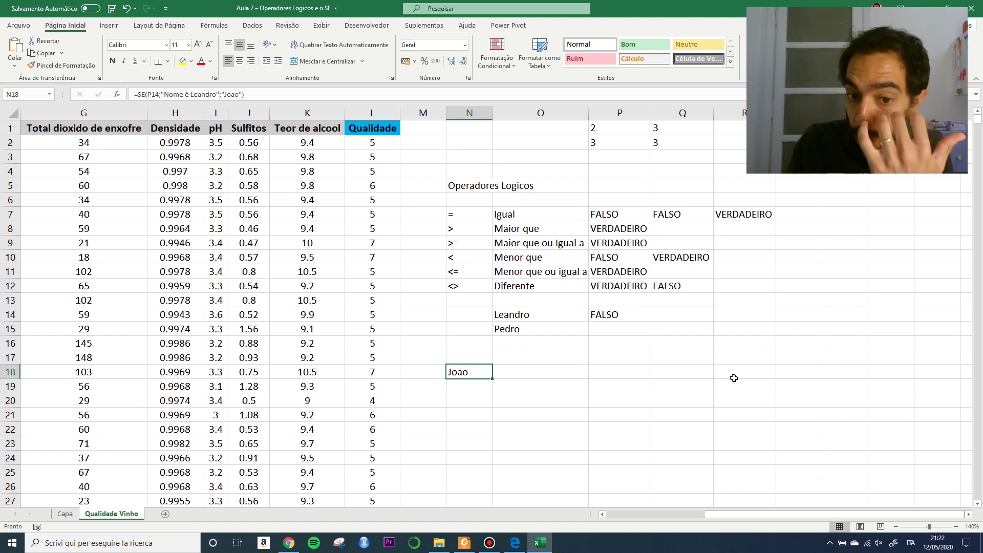
left_click(695, 352)
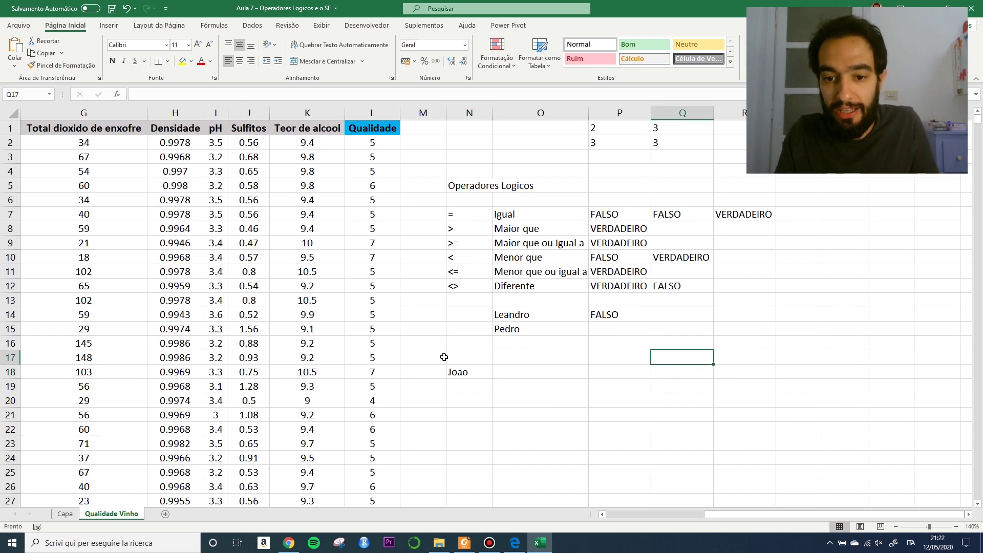
left_click(477, 378)
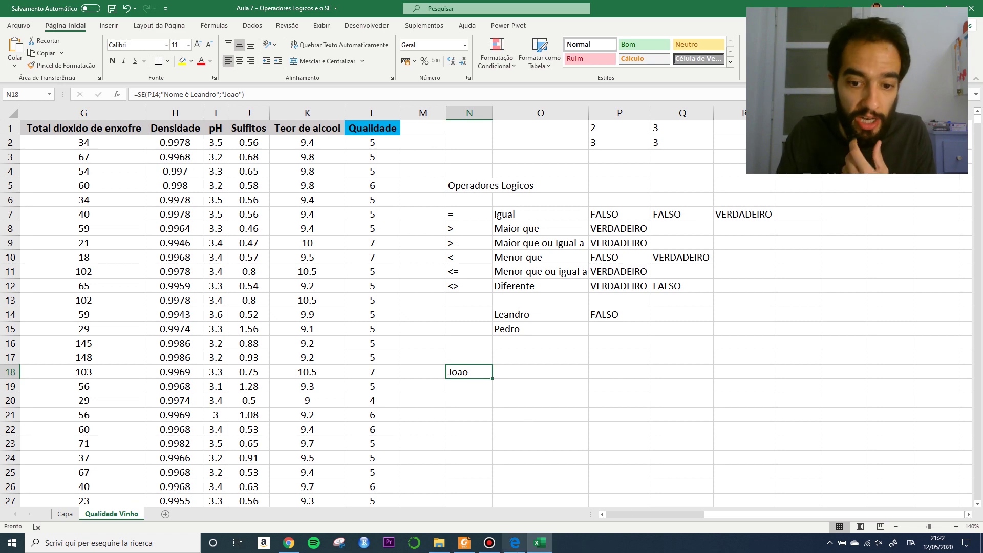
Examine the wine data's column headings from Acidez fixa across to Qualidade
left_click(632, 514)
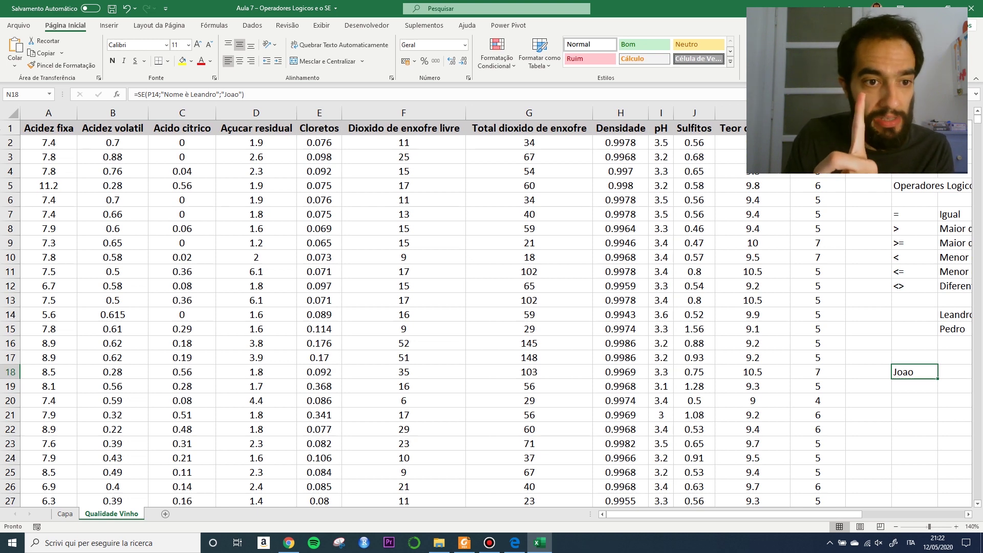
left_click_drag(33, 128, 465, 185)
left_click(469, 242)
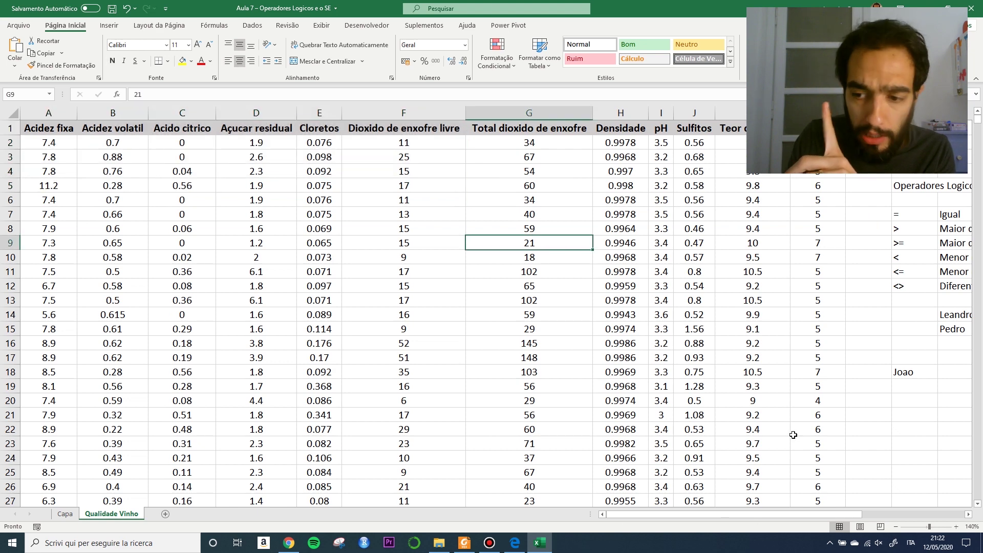
left_click_drag(784, 512, 686, 519)
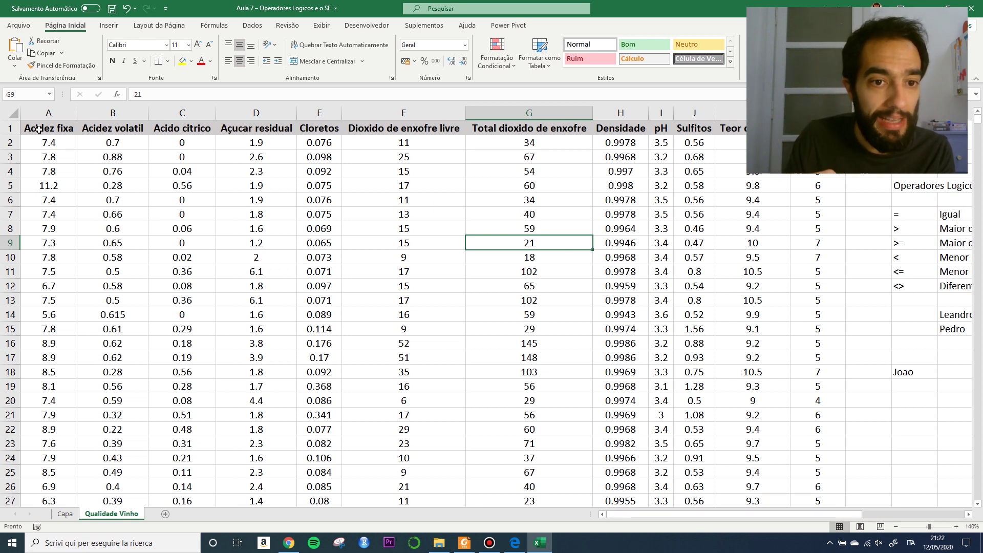
left_click_drag(40, 131, 817, 128)
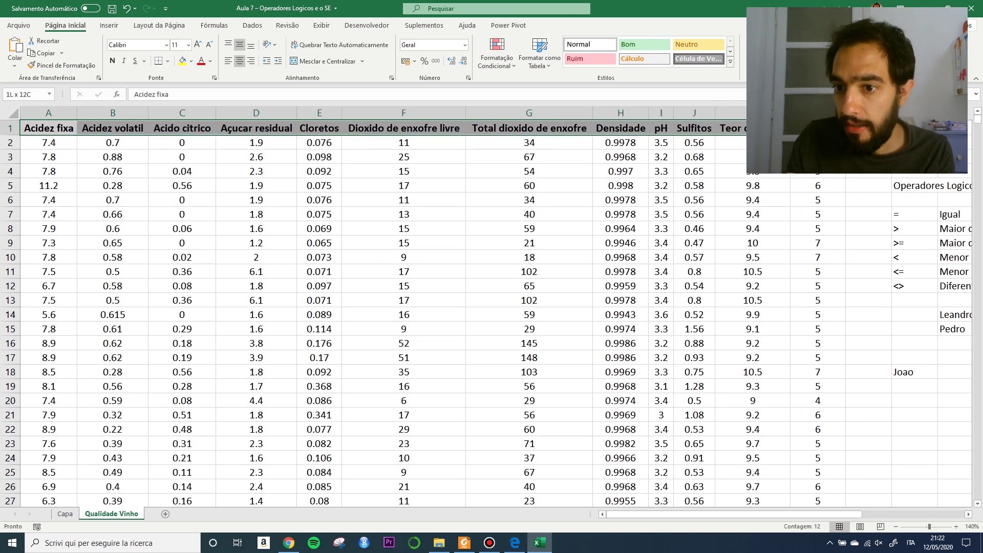
left_click_drag(952, 129, 529, 143)
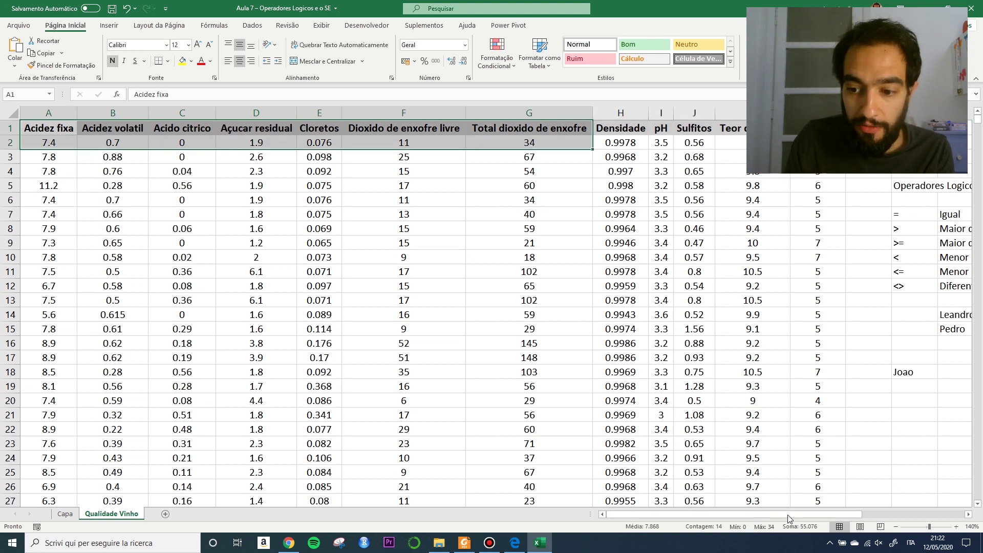
left_click_drag(787, 515, 879, 528)
left_click(526, 154)
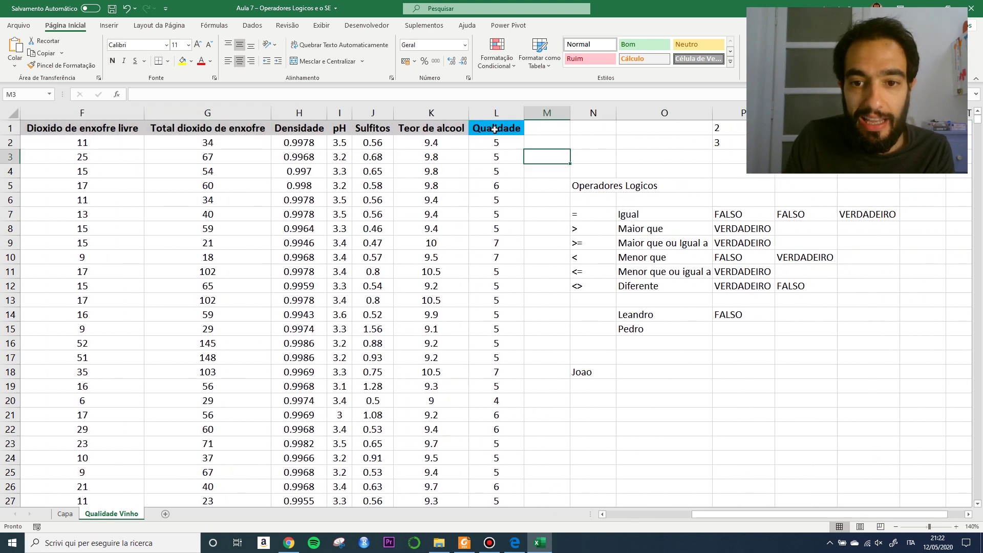
left_click(496, 128)
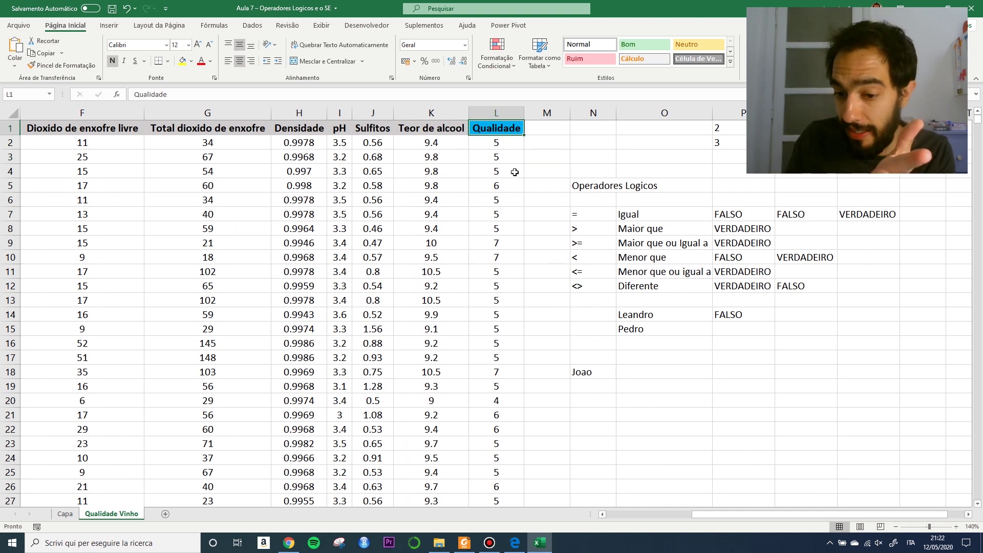
Insert a new column M directly after Qualidade and fill its heading cell M1 with yellow
left_click(544, 131)
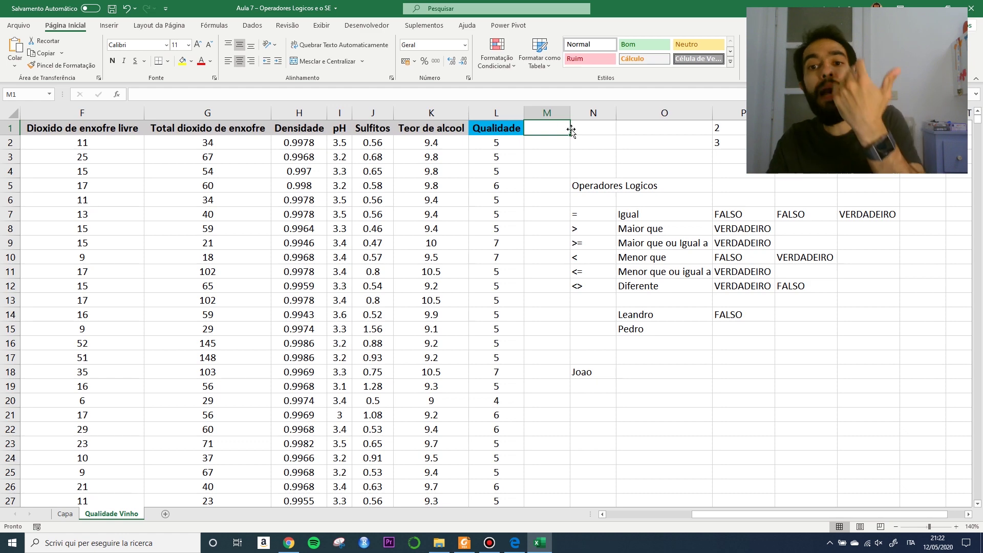
right_click(546, 113)
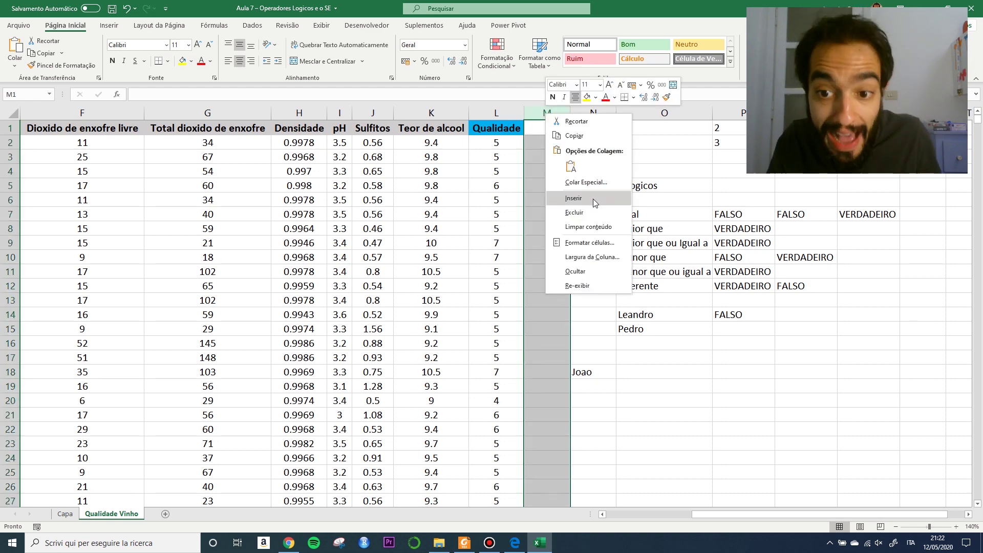
left_click(595, 200)
left_click(558, 124)
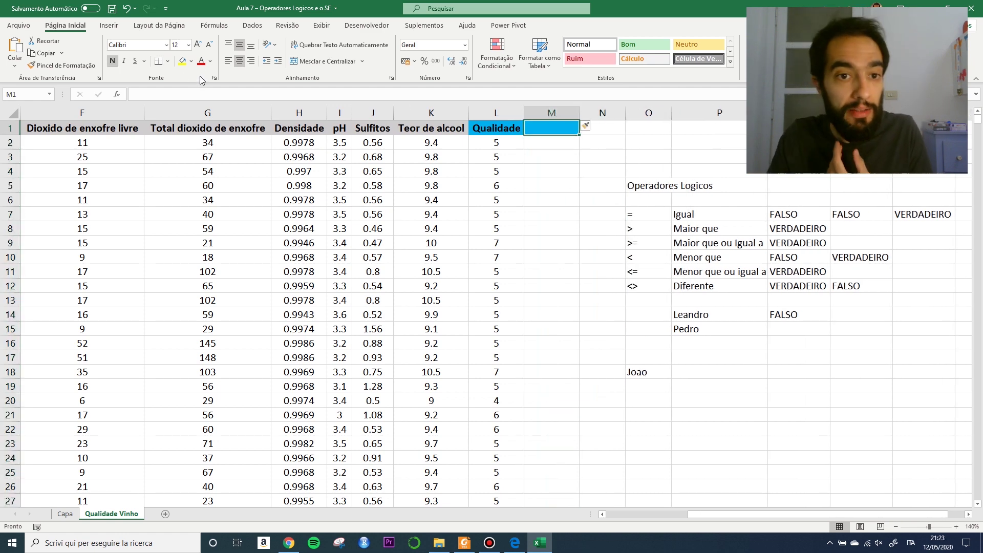
left_click(182, 60)
left_click(595, 245)
left_click(537, 128)
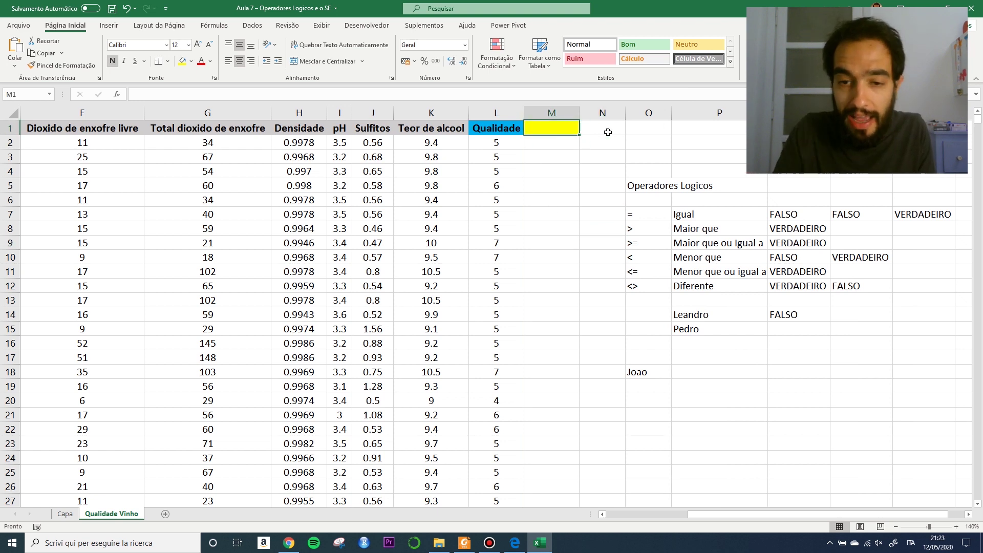
Enter the heading Qualitativa in M1 and autofit the width of column M
left_click_drag(494, 140, 490, 314)
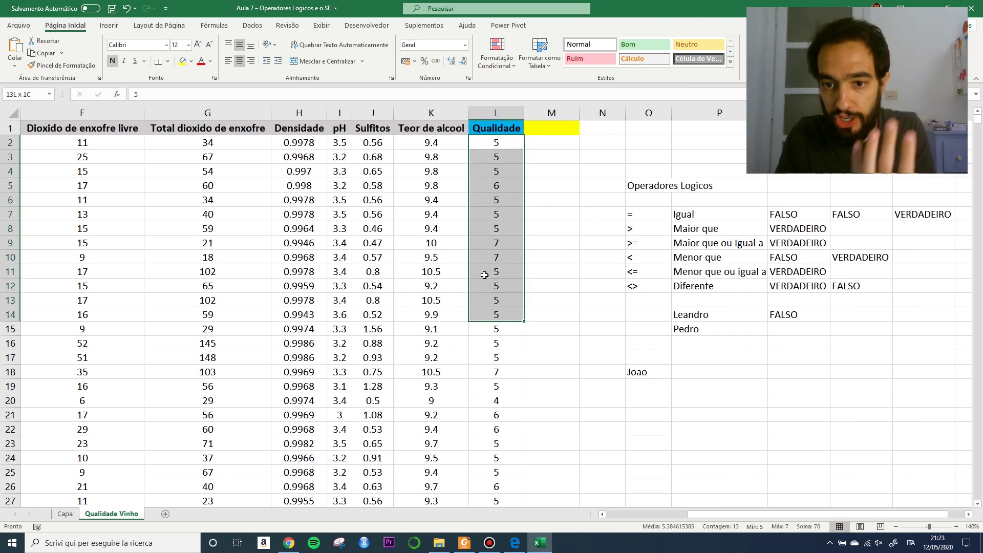
left_click(551, 128)
type("Qualitat")
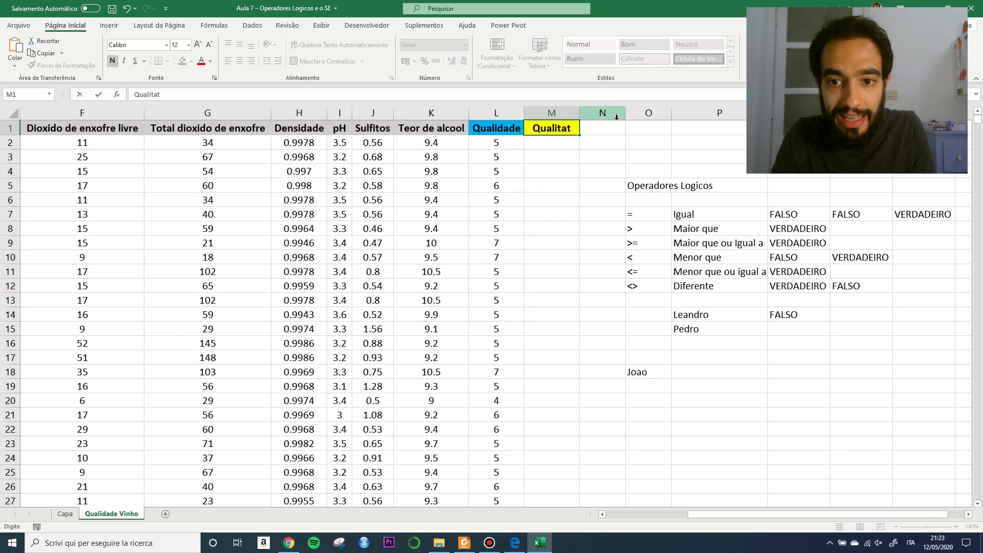
type("iva")
key("Return")
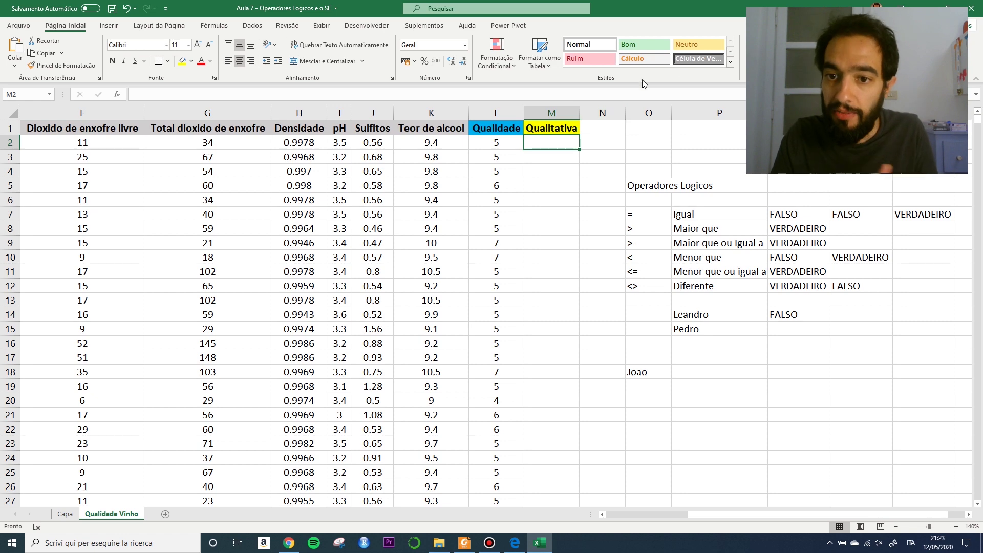
double_click(579, 112)
Examine the Qualidade scores down to the last data row and return to the start of the table
left_click(537, 184)
left_click(501, 147)
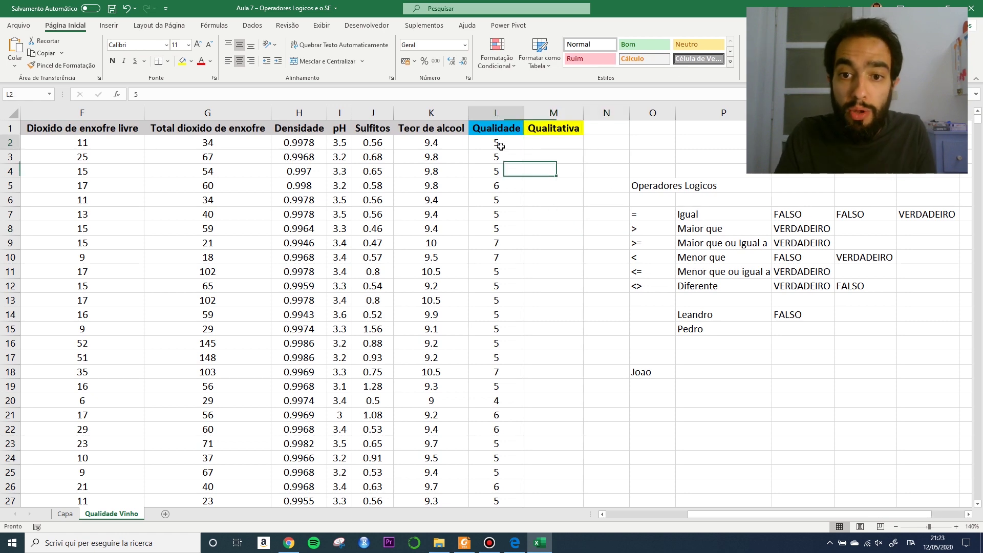
key("ctrl+Down")
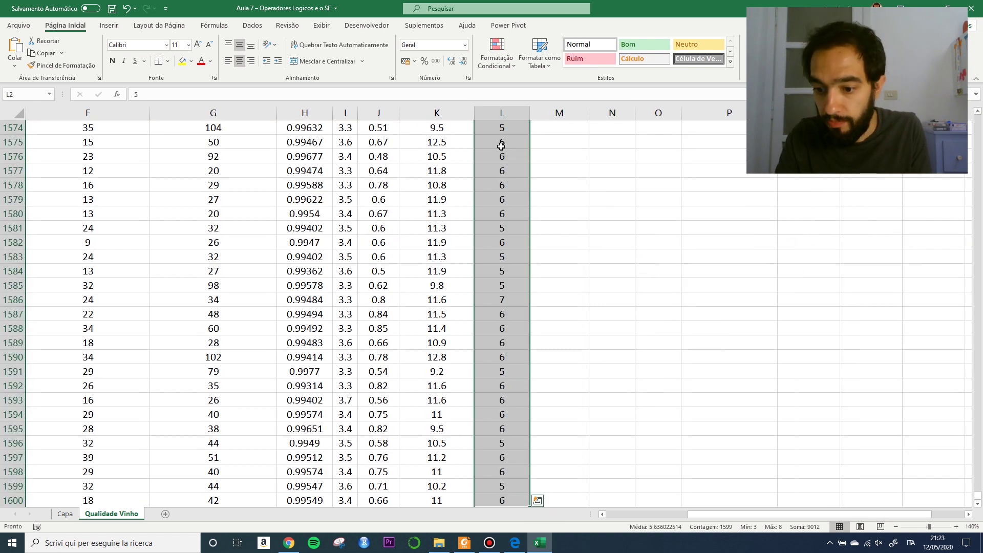
key("ctrl+Up")
key("Right")
key("Down")
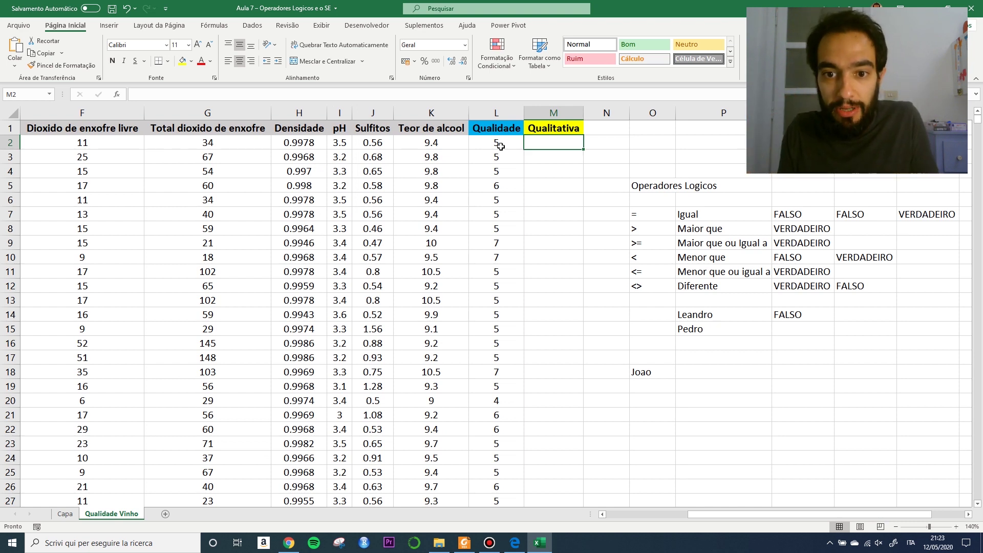
scroll(492, 223, "down", 6)
left_click(492, 223)
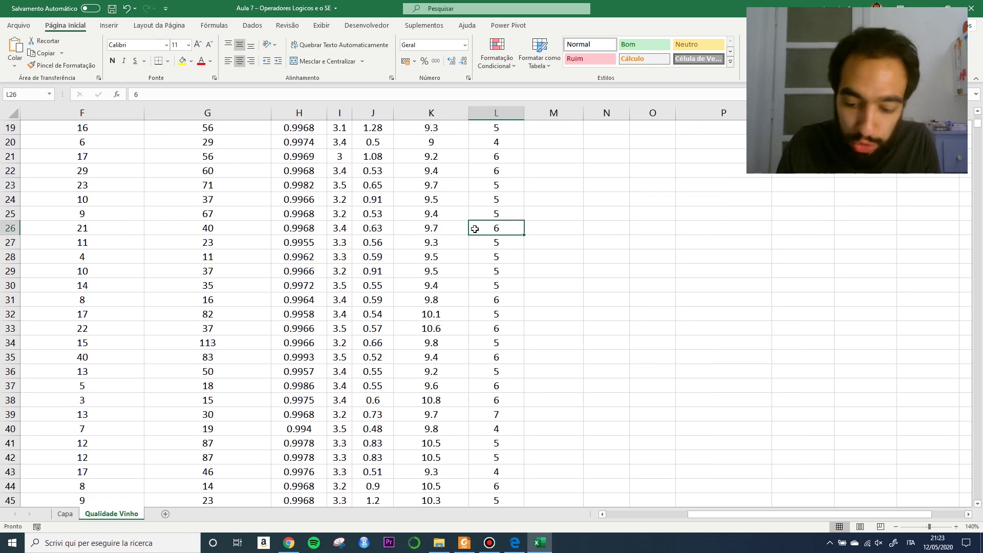
key("ctrl+Left")
key("ctrl+Down")
key("ctrl+Up")
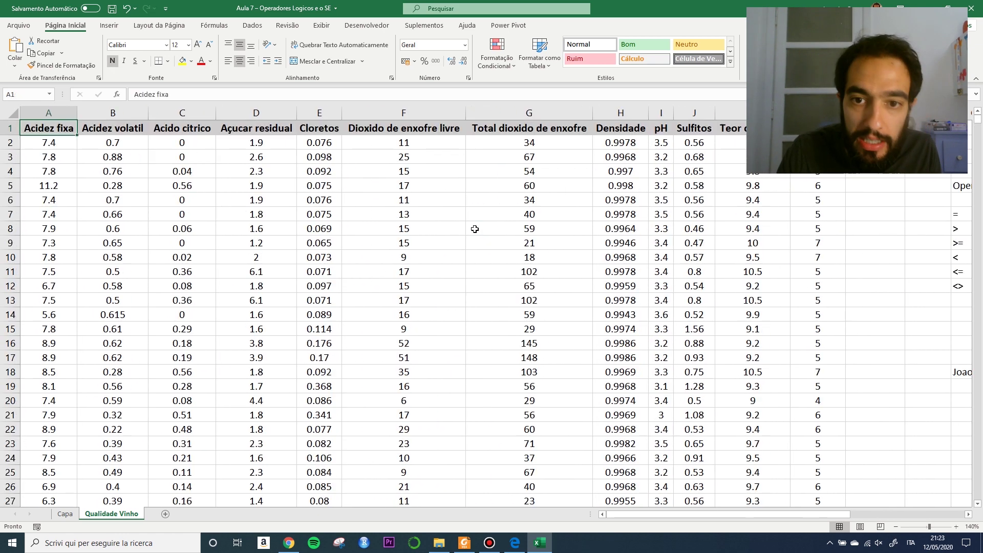
Start an SE formula in cell M2, the first data row under Qualitativa
key("Right")
key("Right")
key("Right")
key("Right")
key("Right")
key("Right")
key("Right")
key("Right")
key("Right")
key("Right")
key("Right")
key("Right")
key("Right")
key("Right")
key("Right")
key("Right")
key("Right")
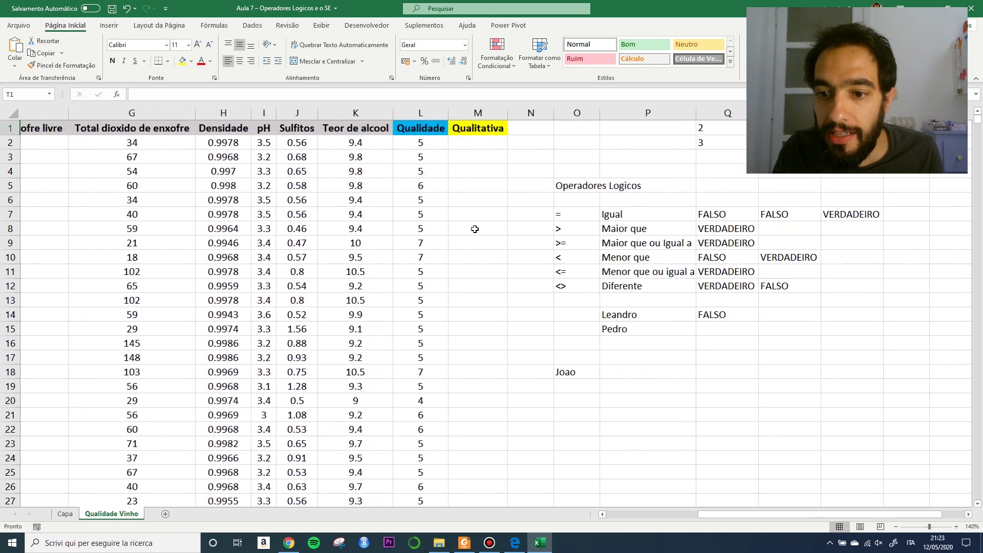
key("Left")
key("Left")
key("Left")
key("Left")
key("Left")
key("Down")
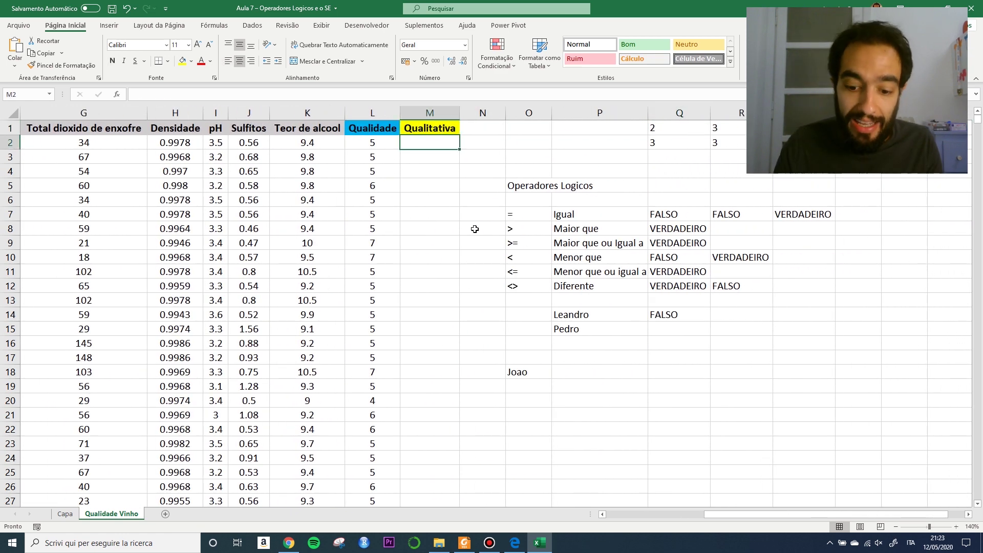
type("=se(")
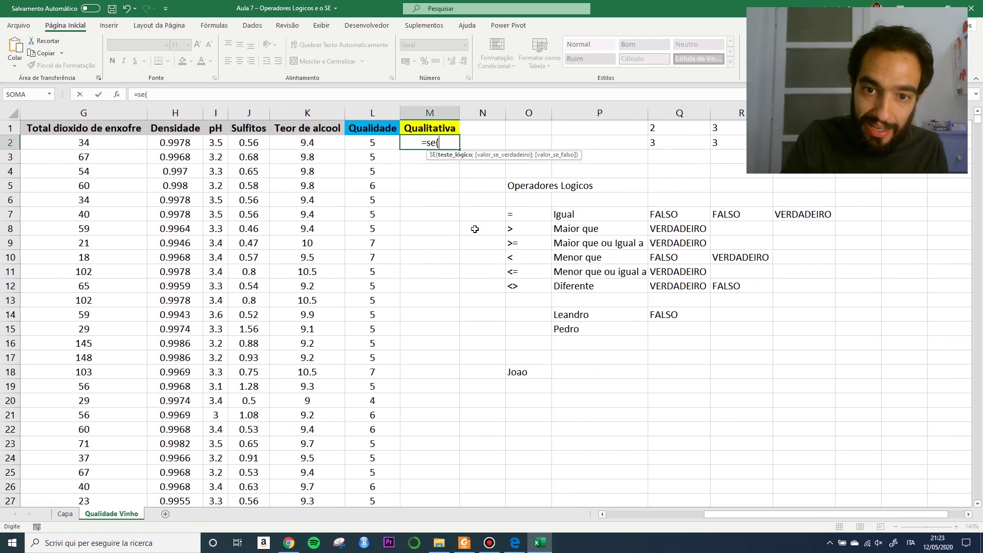
key("Left")
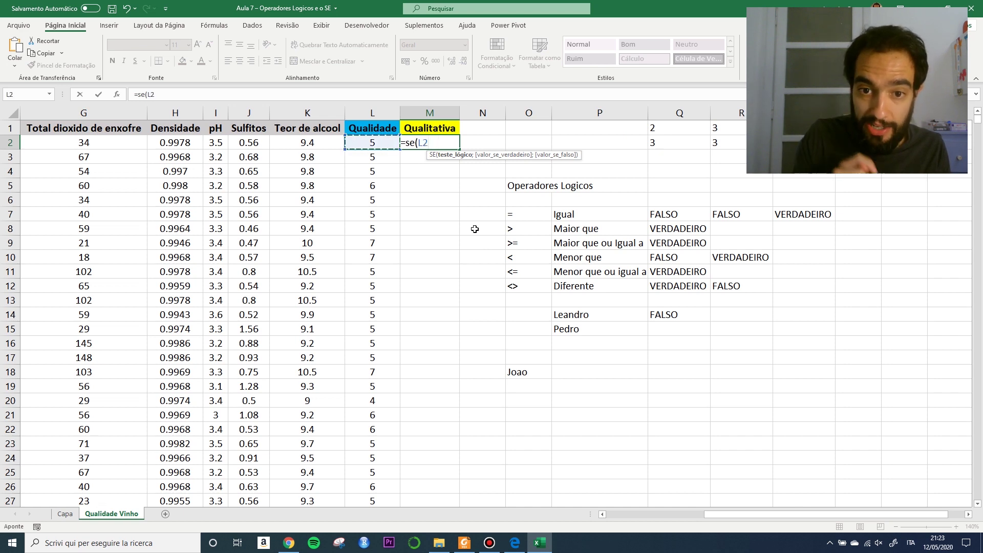
type(">L2:M2")
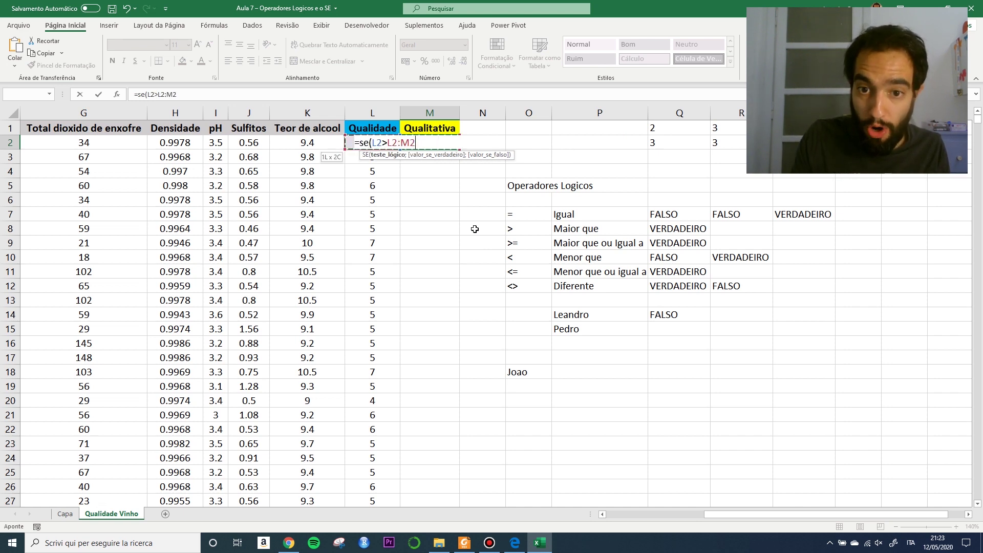
key("BackSpace")
key("BackSpace")
key("BackSpace")
key("BackSpace")
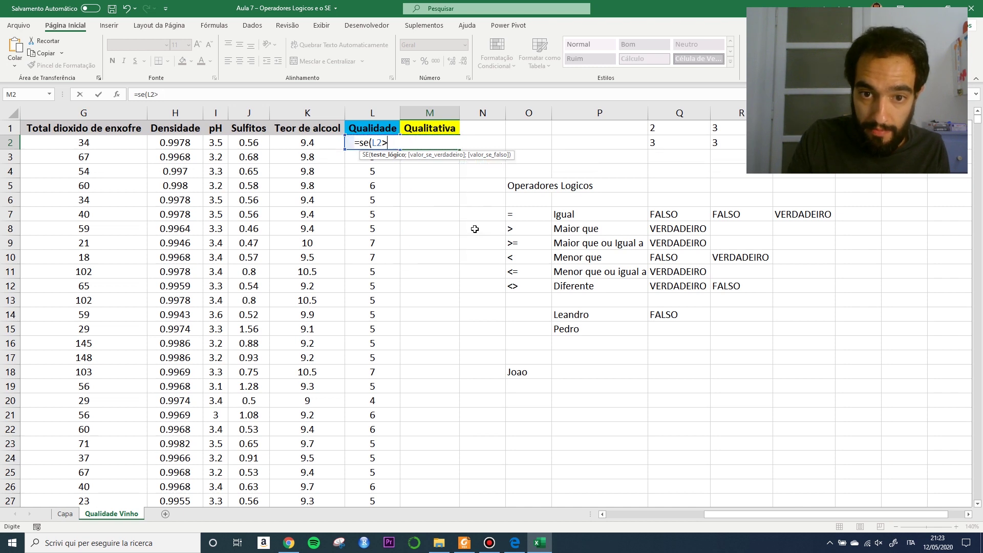
Give M2's SE formula the logical test L2>=7 and the value-if-true text "Bom vinho!"
type("l")
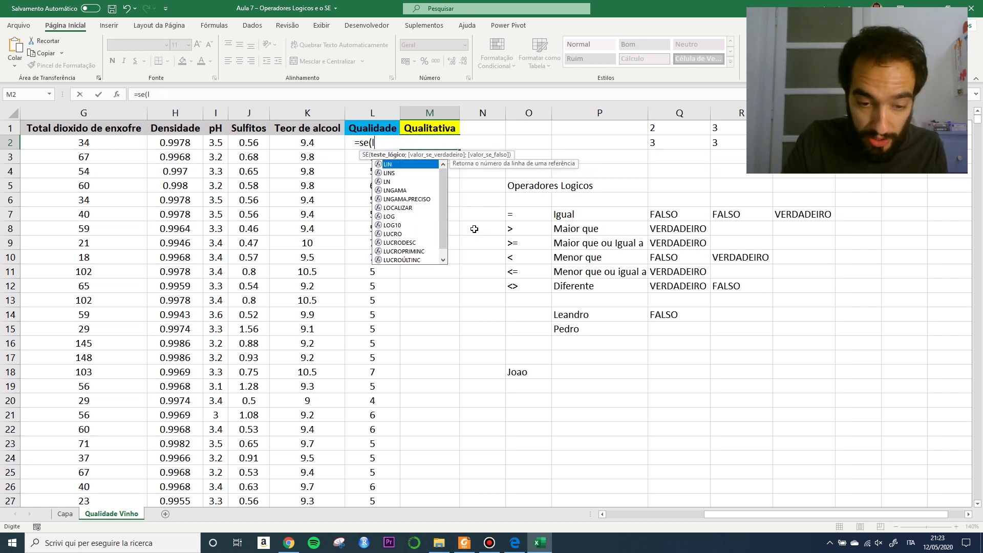
type("2>")
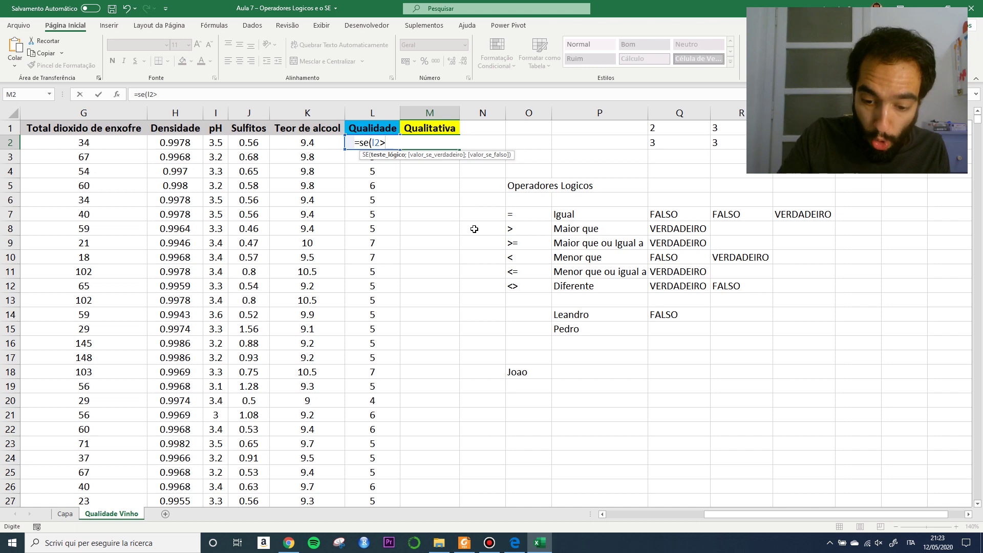
type("=7")
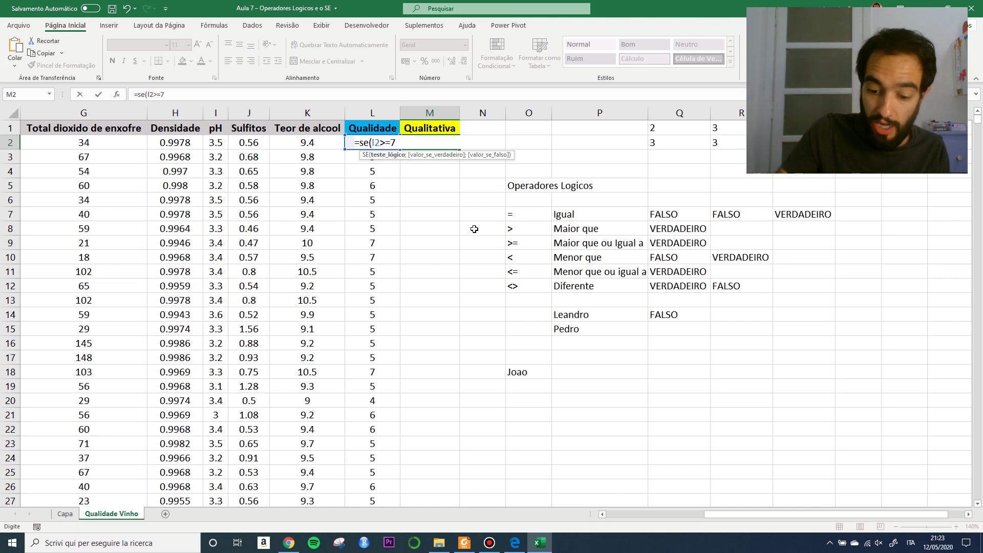
type(";\"")
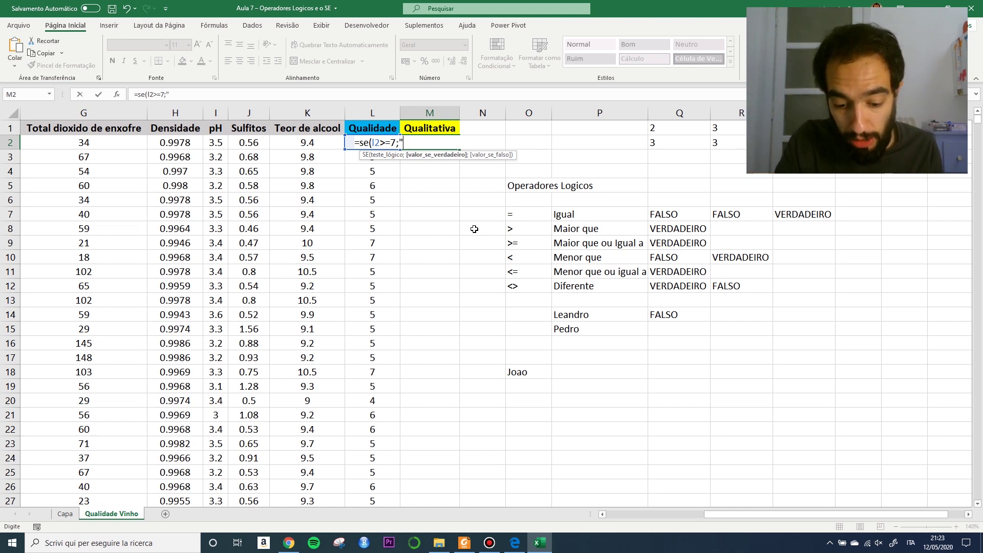
type("Bom")
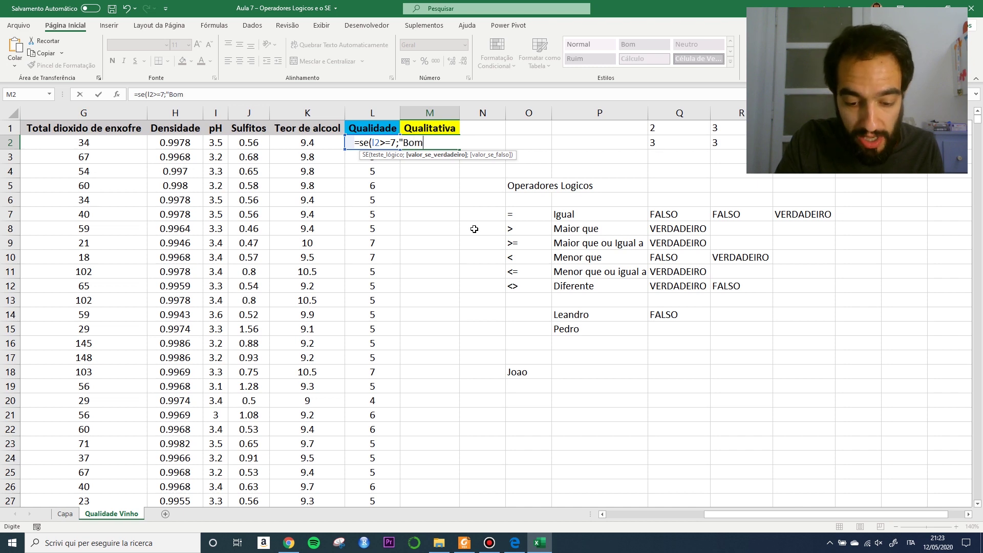
type(" vinho!")
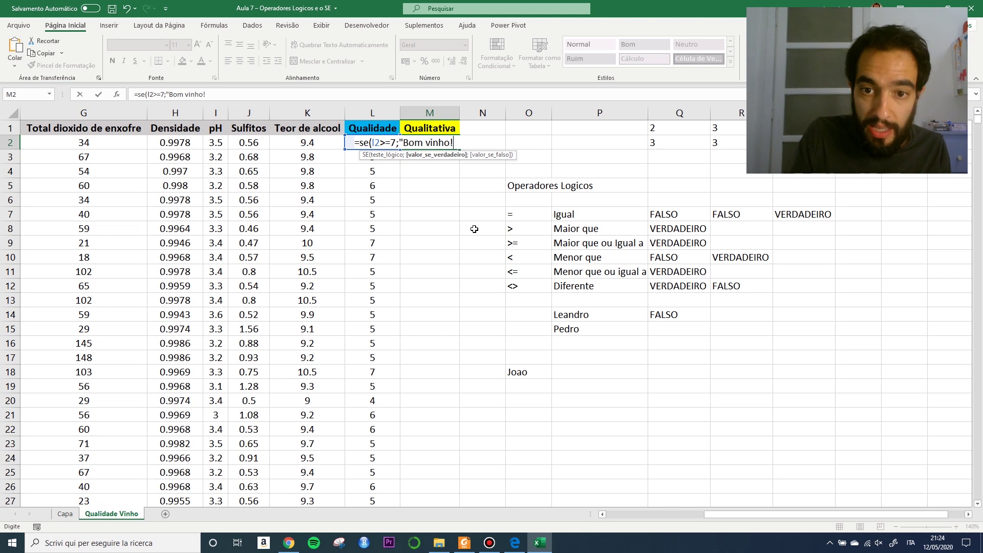
Add "Reavalir" as the value-if-false, close the quotation after Bom vinho!, and enter the finished formula in M2
type(";")
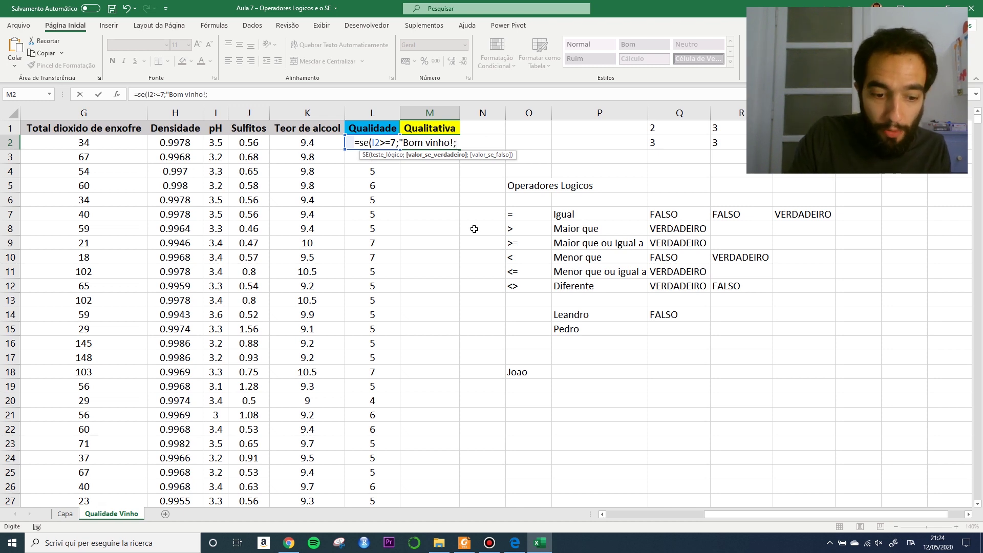
type("\"Re")
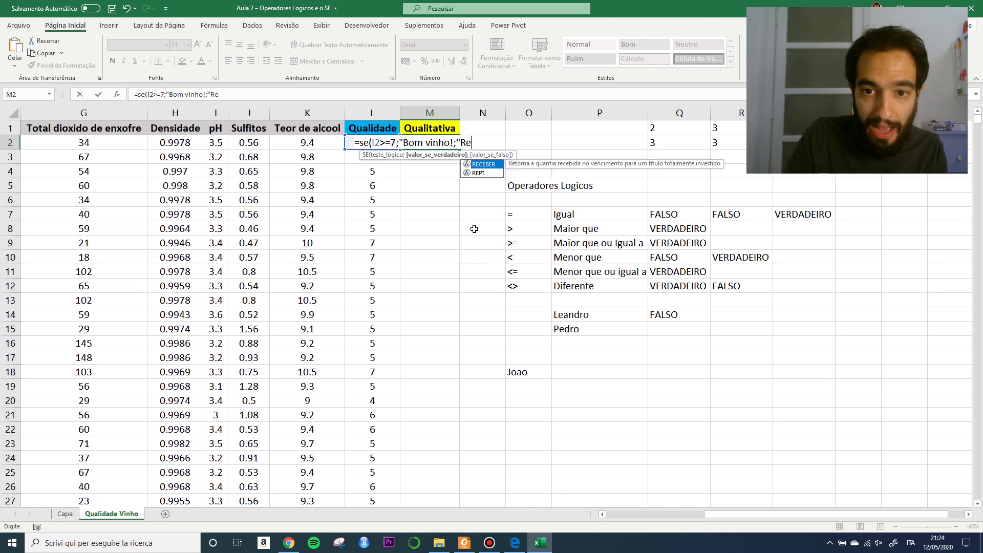
type("avalir")
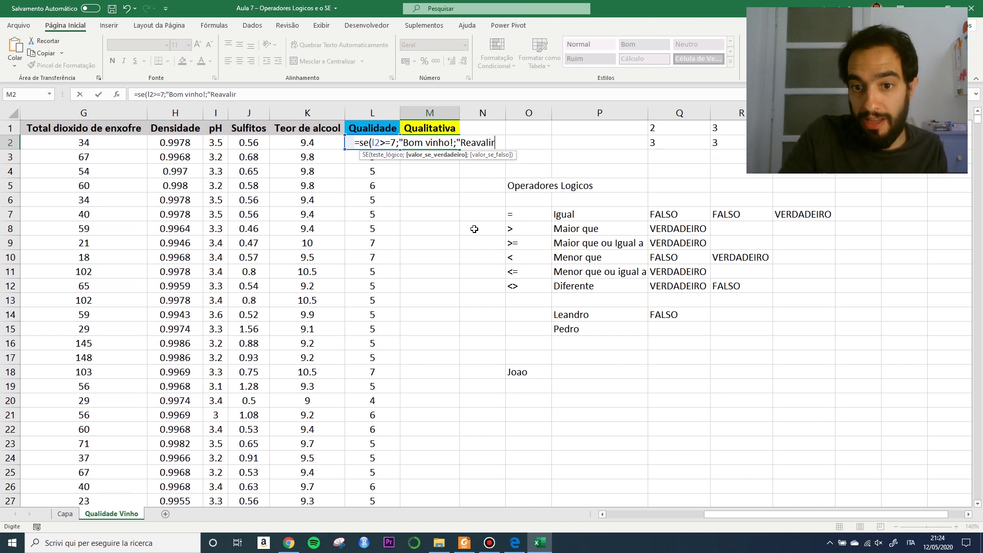
type("!")
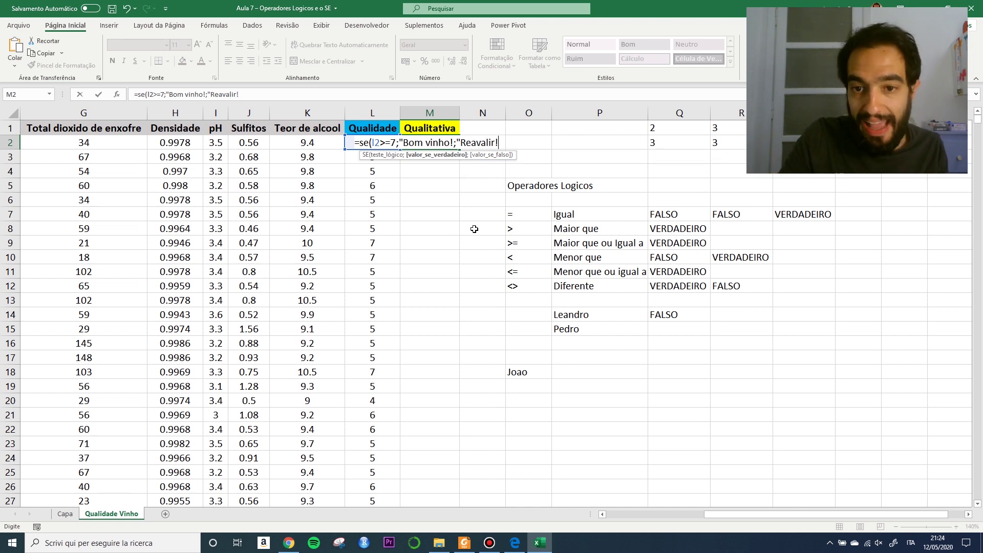
key("BackSpace")
type("\")")
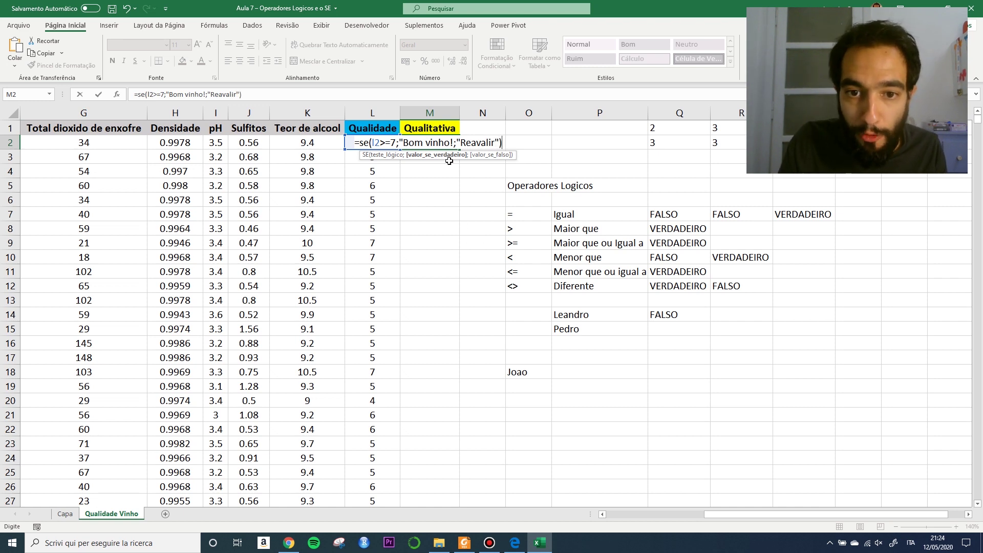
left_click(457, 143)
type("\"")
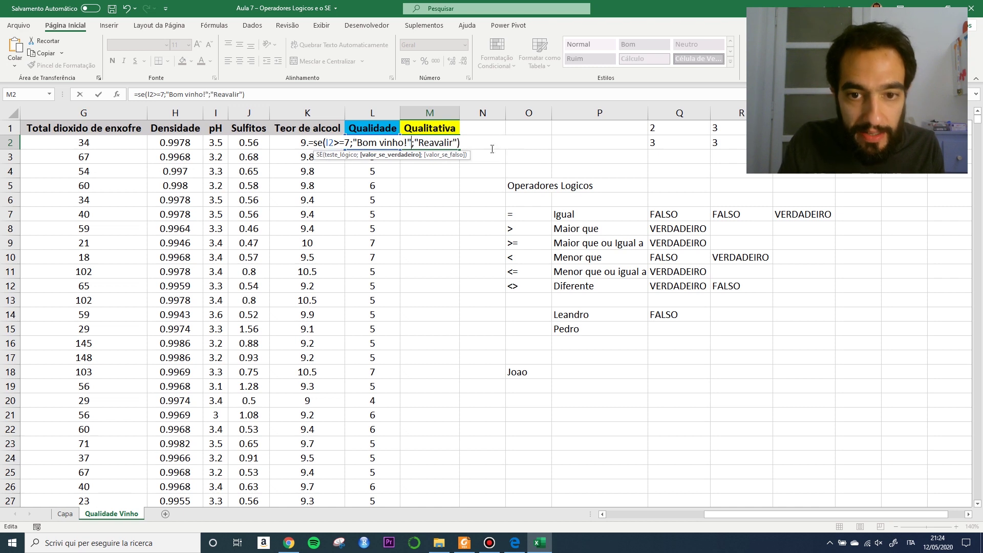
key("Return")
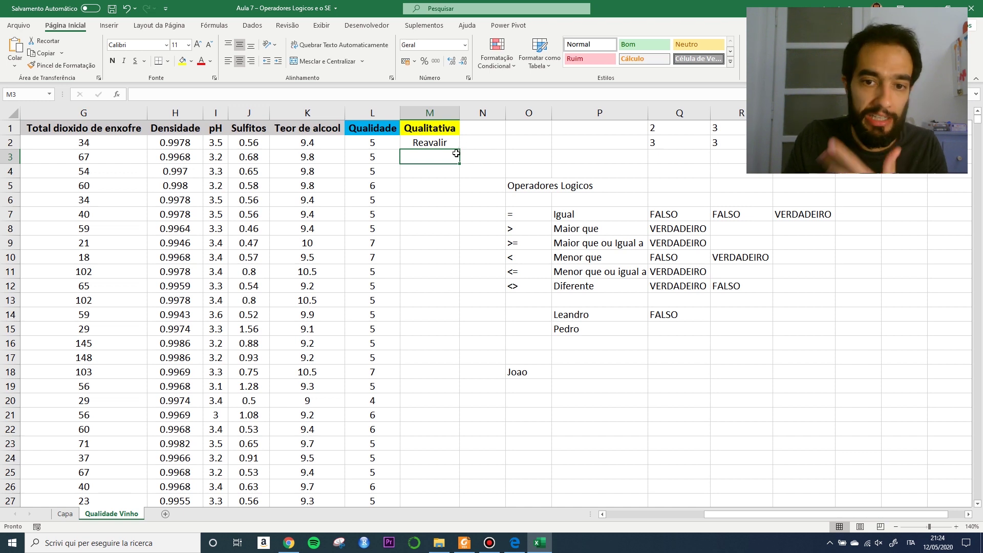
Fill the SE formula from M2 down the Qualitativa column to the last data row
left_click(436, 141)
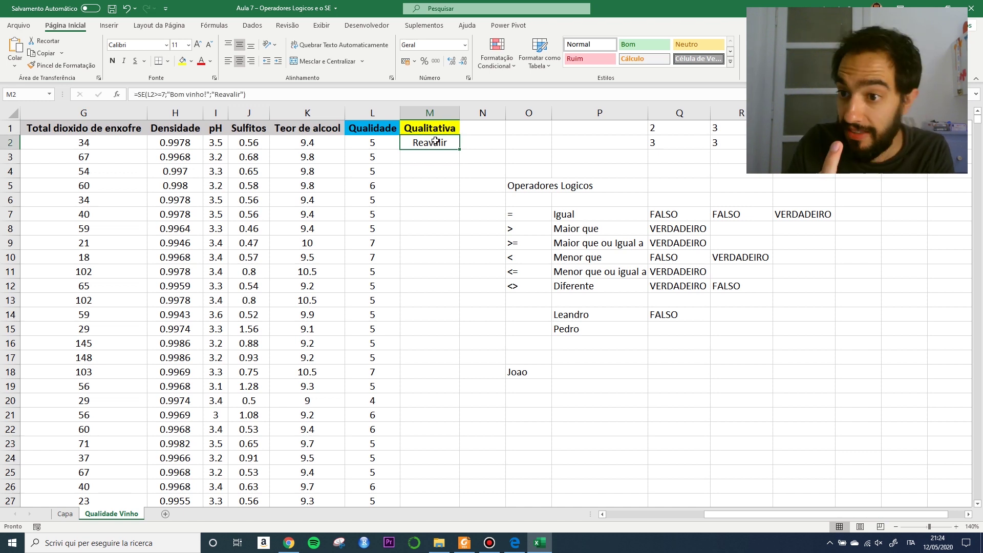
double_click(461, 150)
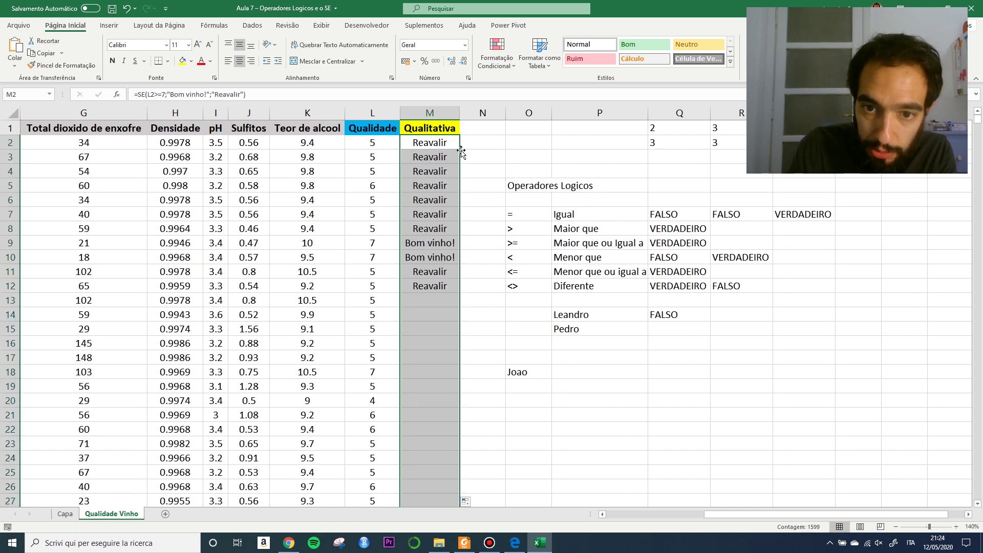
left_click(433, 156)
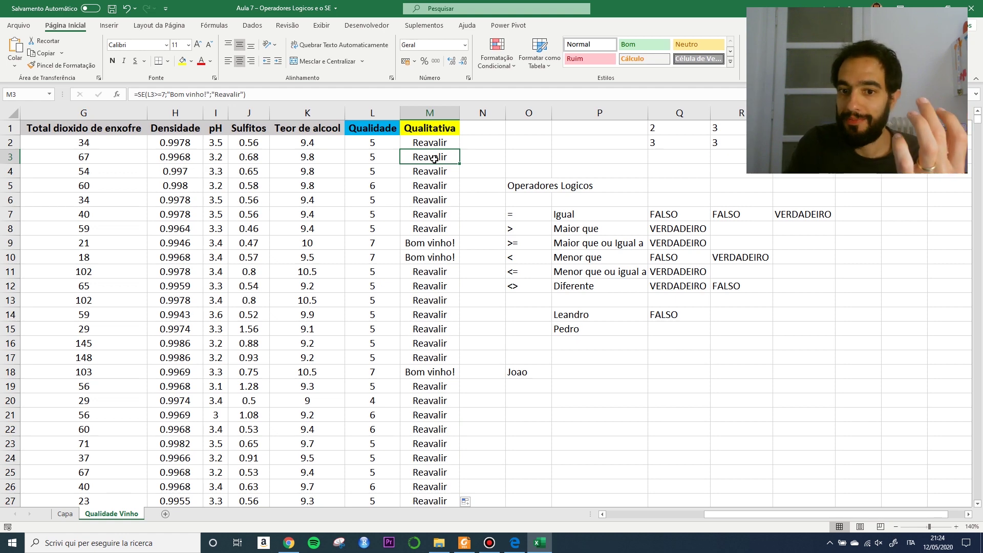
Review the Qualitativa classifications down to the last data row and return to the column heading
scroll(433, 159, "down", 20)
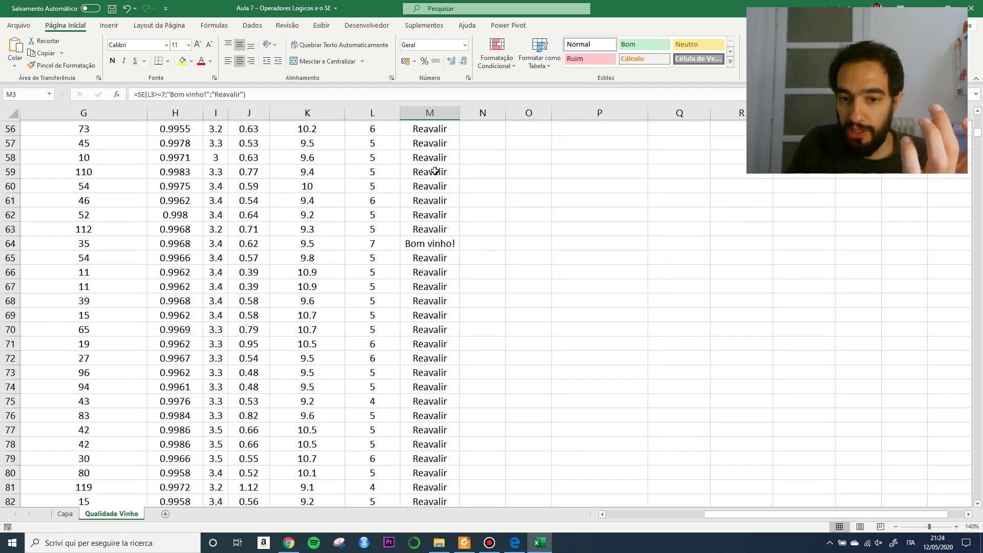
scroll(435, 171, "down", 20)
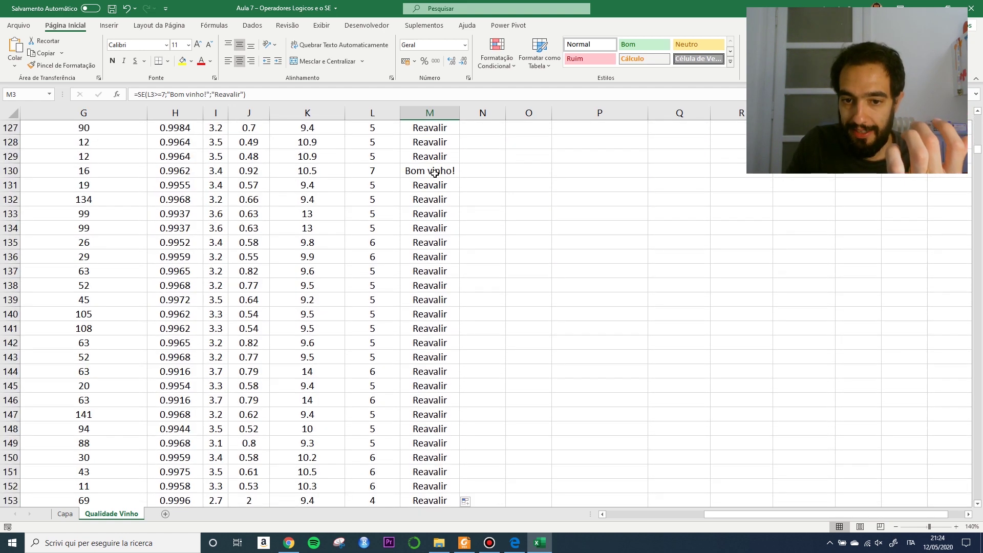
scroll(435, 176, "down", 6)
left_click(435, 209)
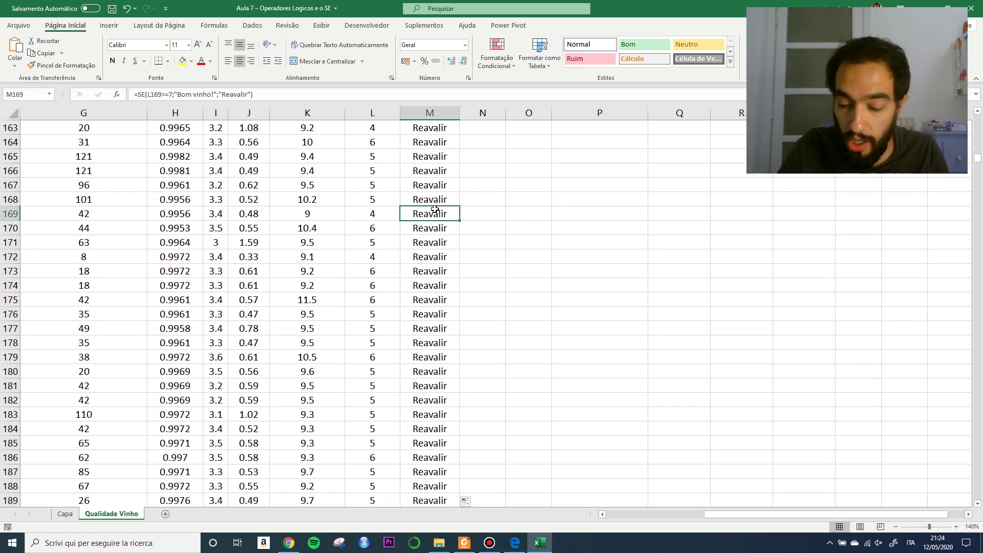
key("ctrl+Down")
key("ctrl+Up")
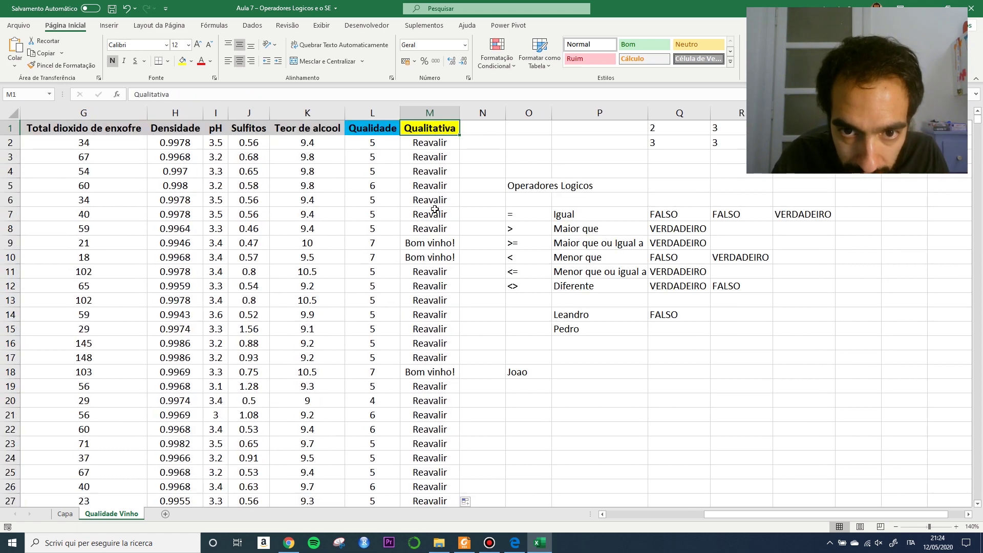
Compare the first Qualidade scores with their Qualitativa classifications and inspect the SE formula in M5 without changing it
key("Left")
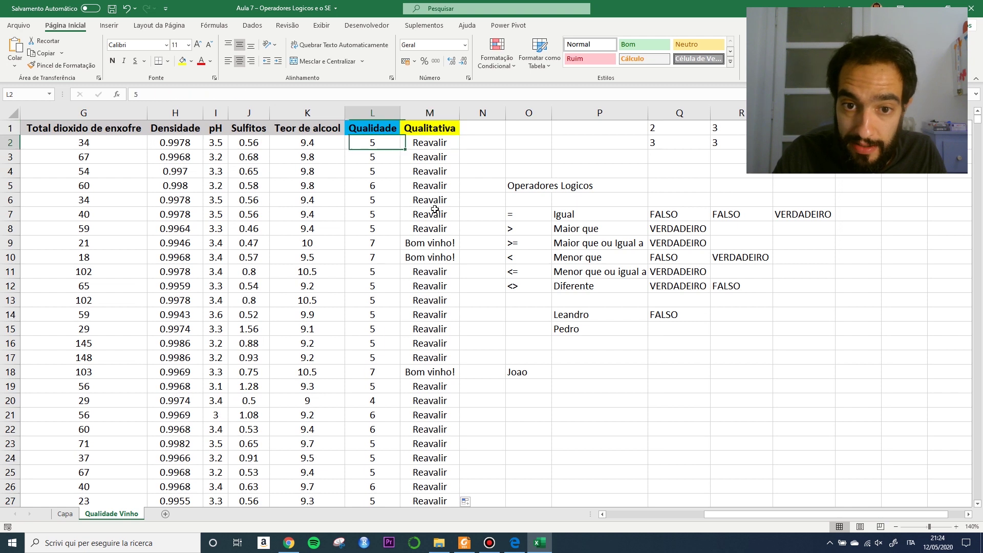
key("Down")
key("Right")
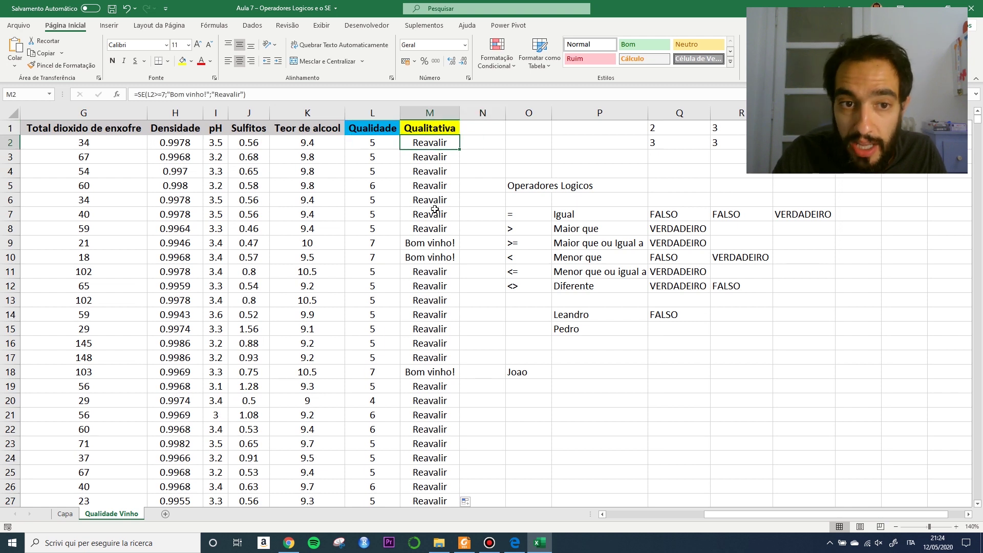
key("Down")
key("Down")
key("Down")
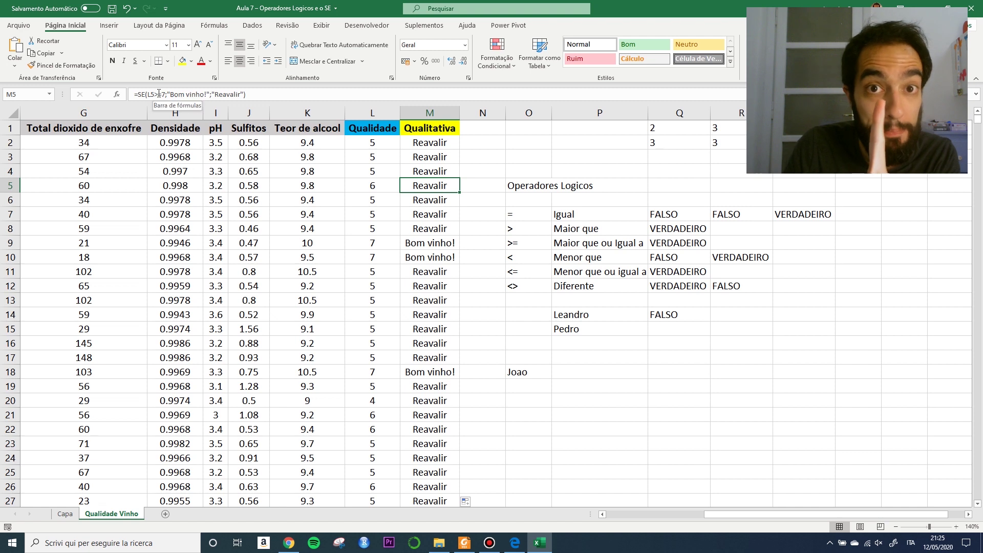
left_click_drag(150, 94, 240, 95)
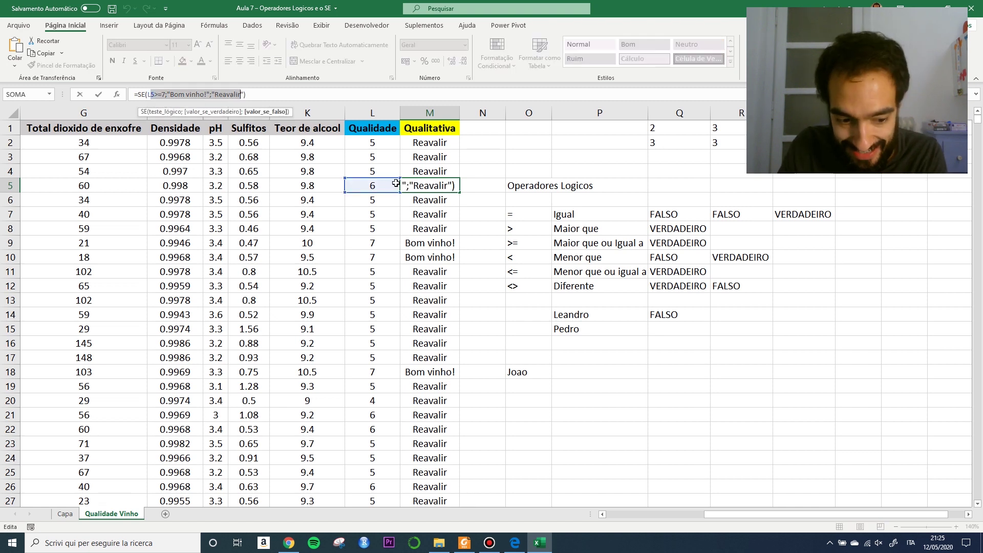
key("Escape")
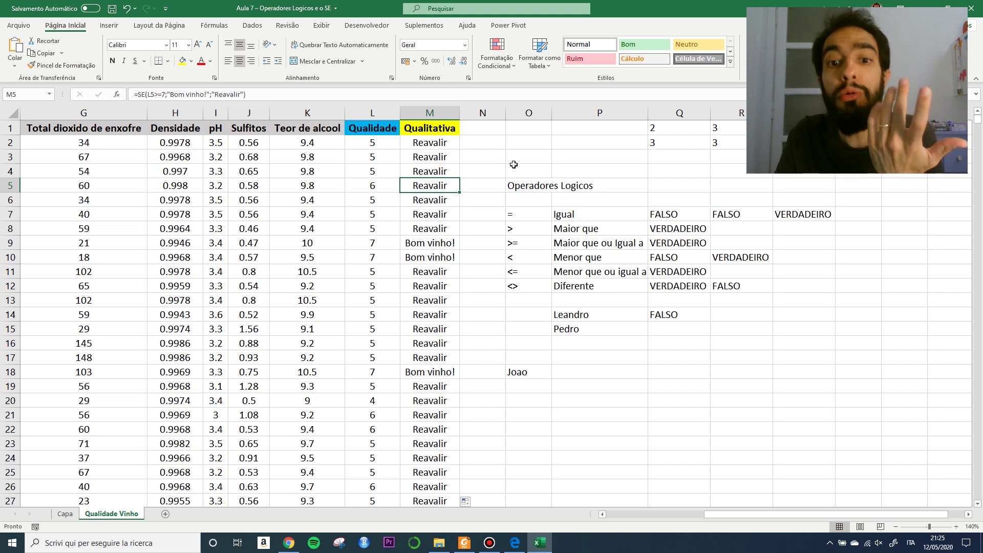
left_click(512, 167)
left_click(445, 129)
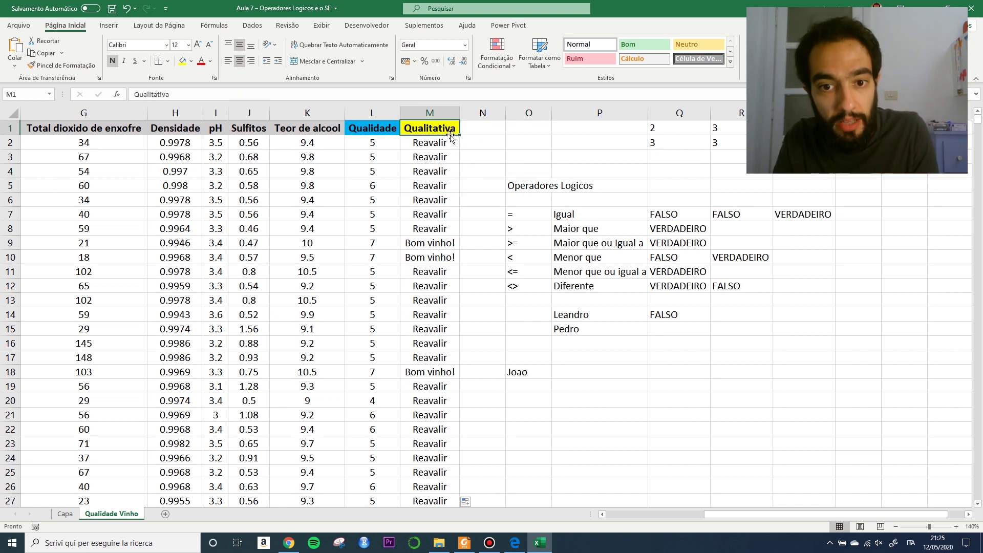
Remove the quoted value-if-false text from the SE formula in M2, keeping the semicolon before it and the closing parenthesis
left_click(455, 143)
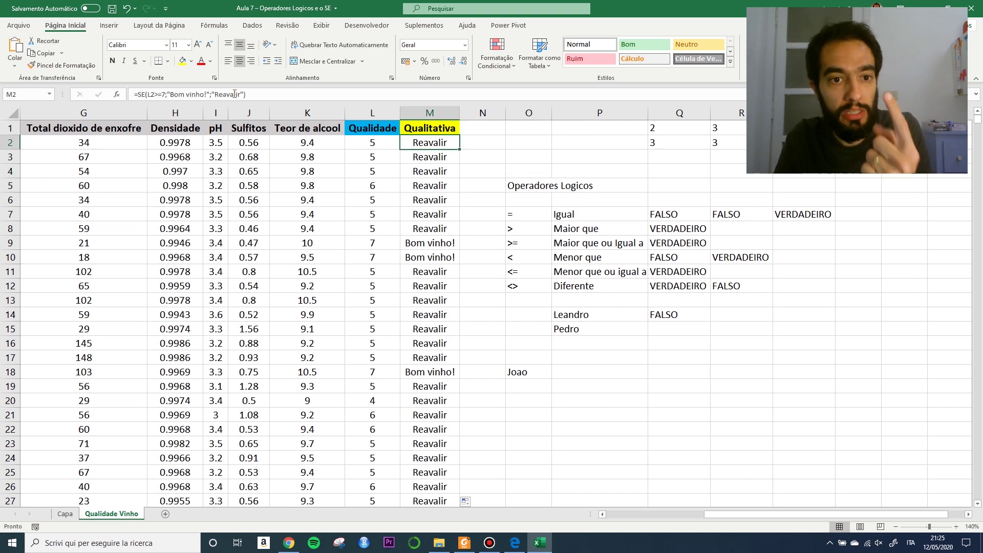
left_click_drag(151, 95, 164, 98)
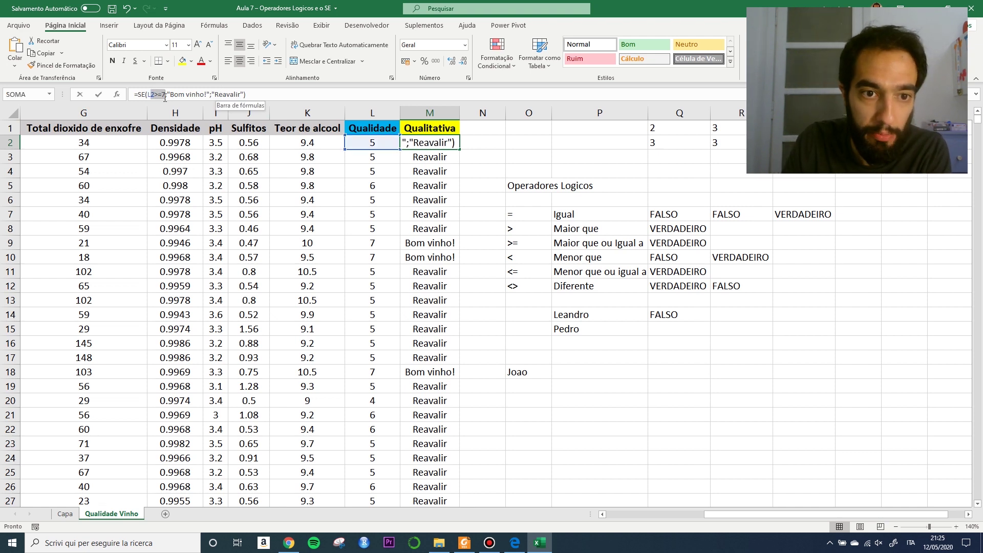
left_click(216, 95)
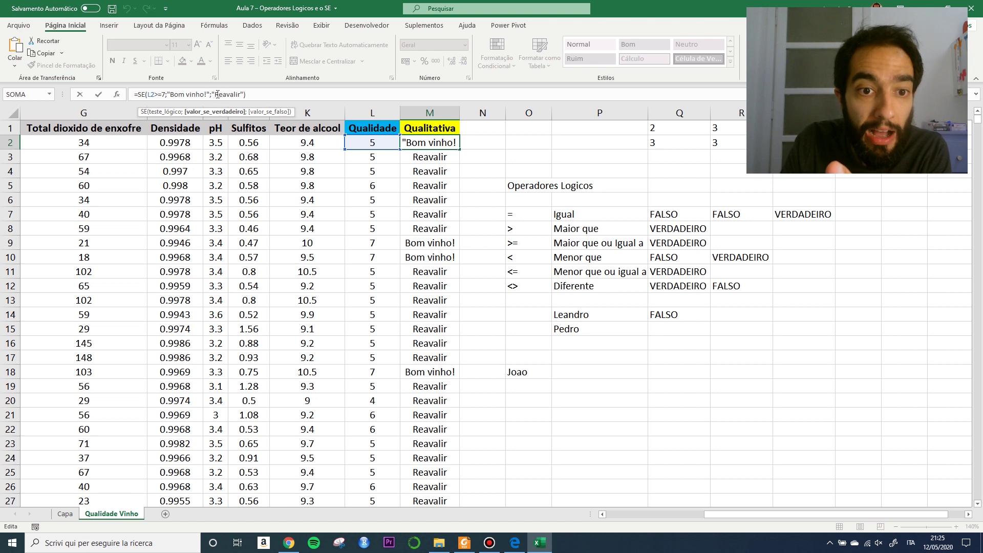
left_click_drag(211, 95, 244, 96)
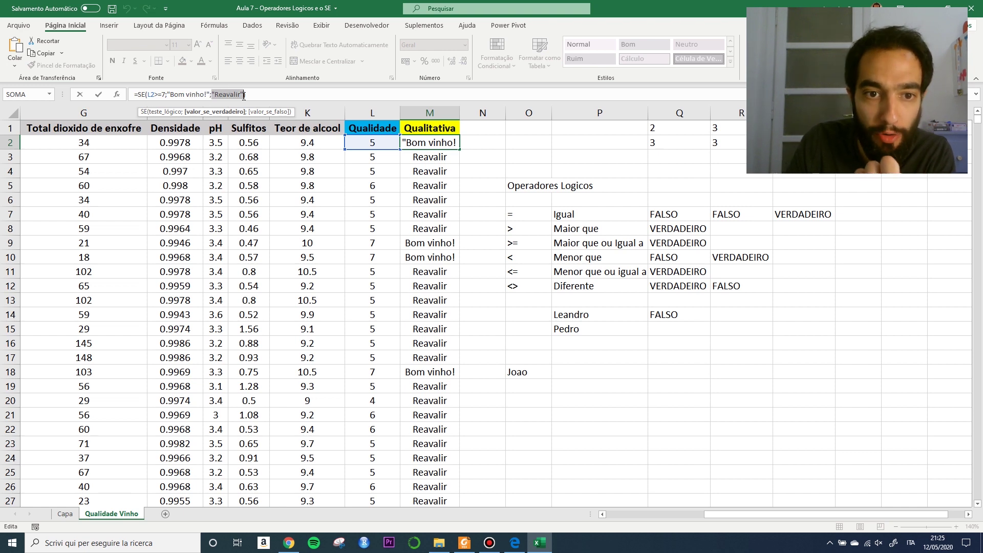
key("BackSpace")
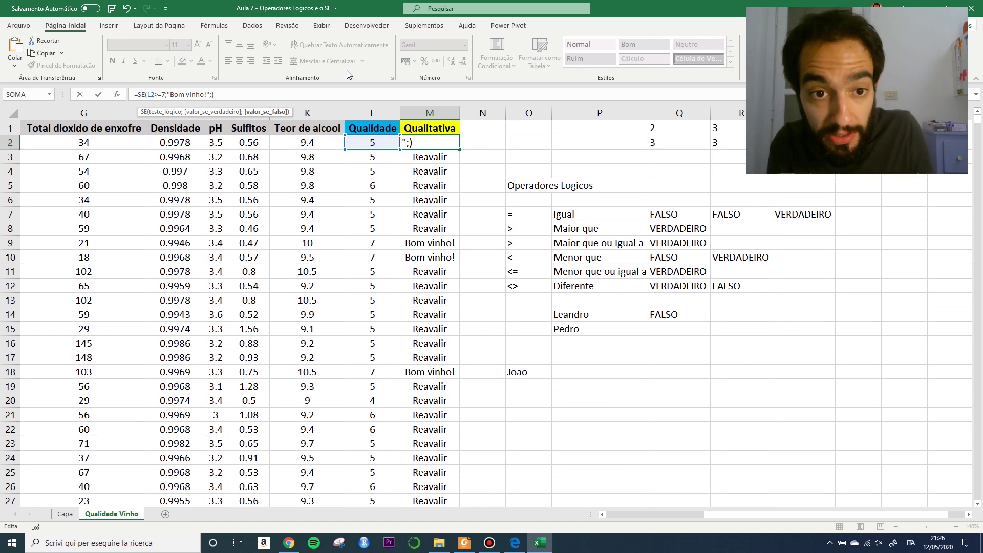
Nest a second SE as the value-if-false argument in M2, testing l2<=4 and returning "Ruim" when true
type("se")
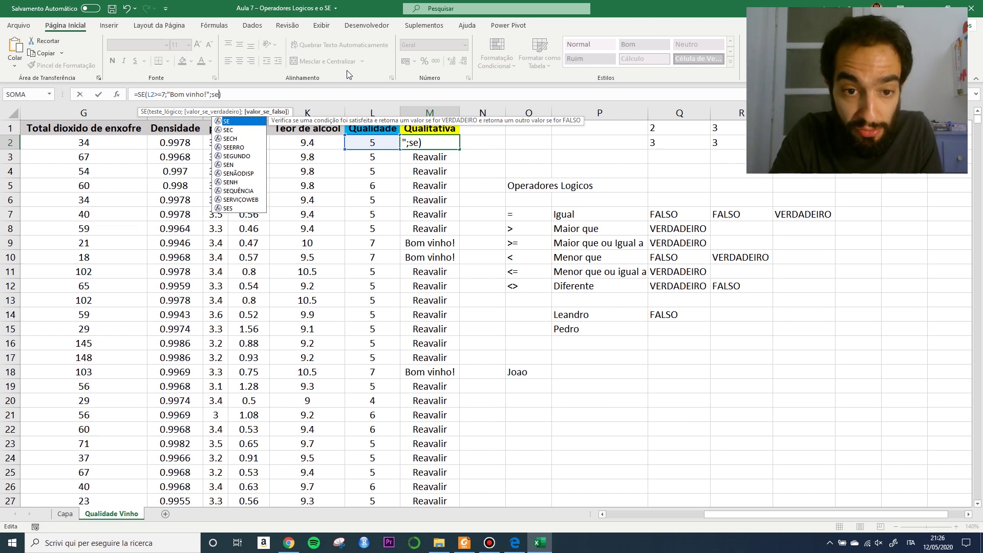
type("(")
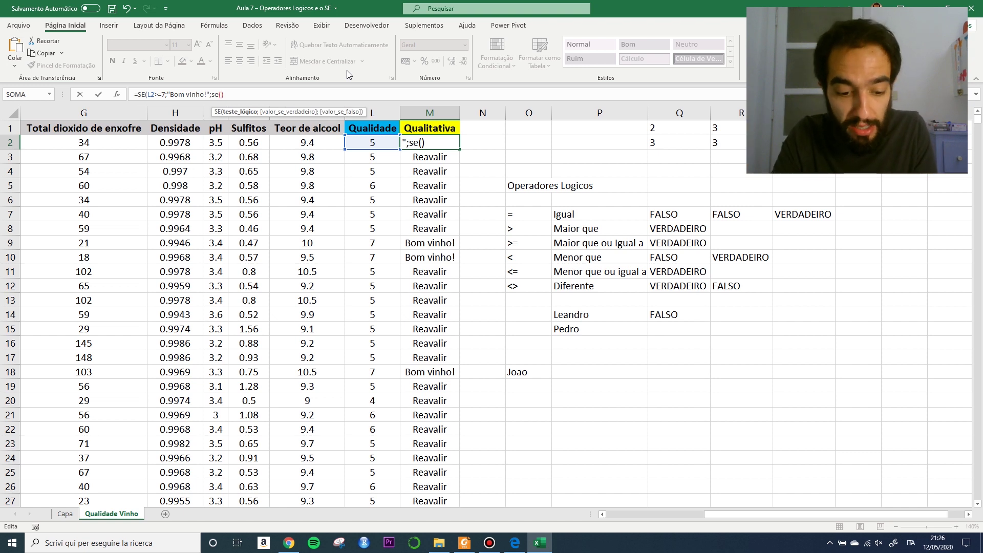
type("l2<=4")
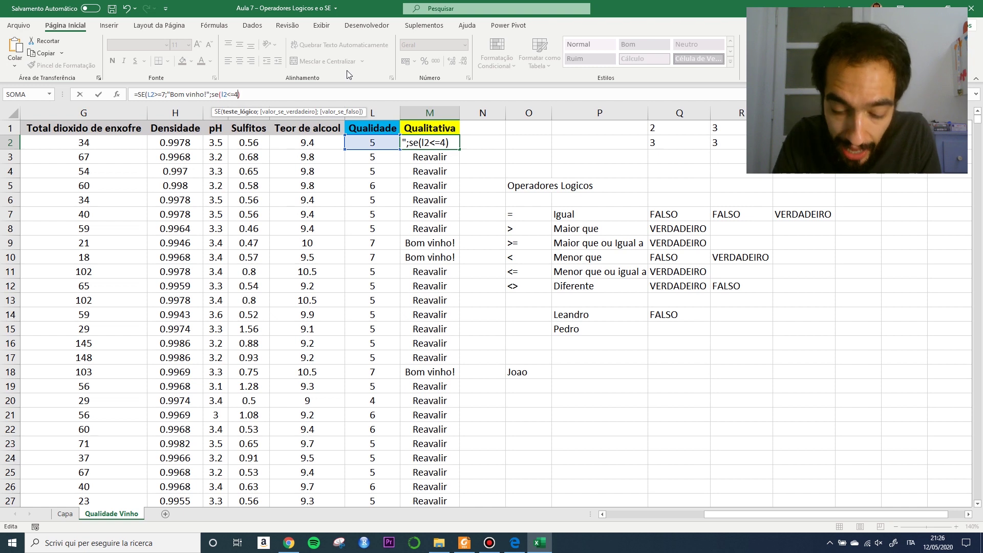
type(";")
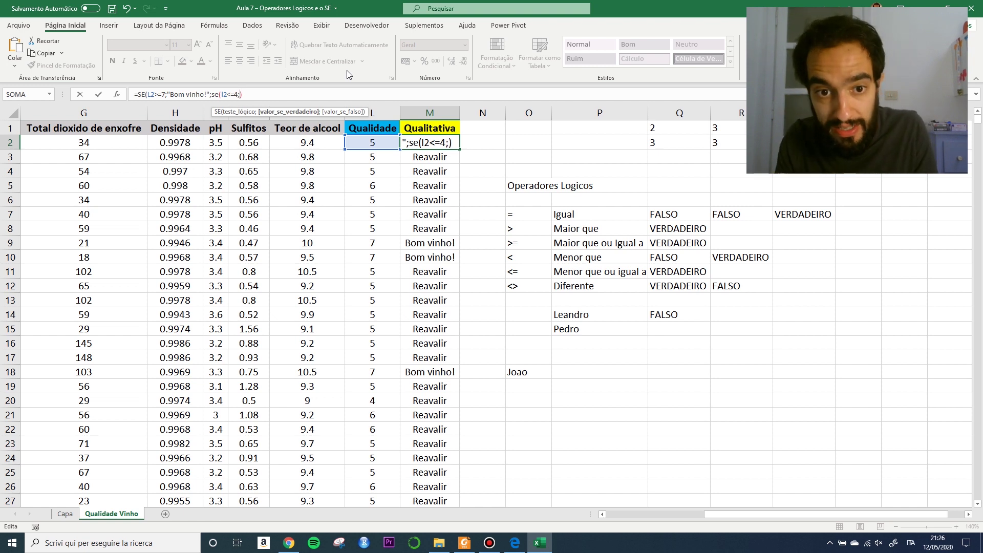
type("\"")
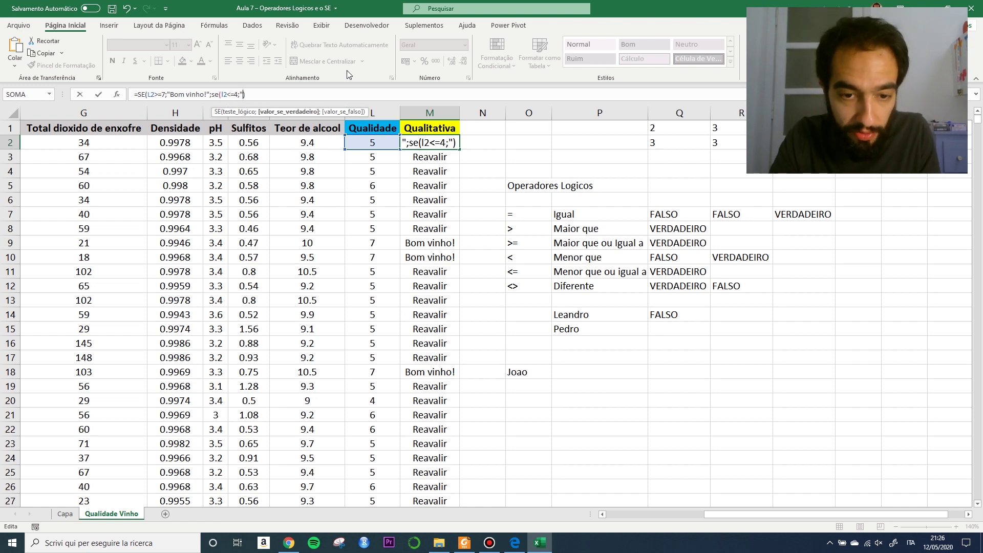
type("Ruim\"")
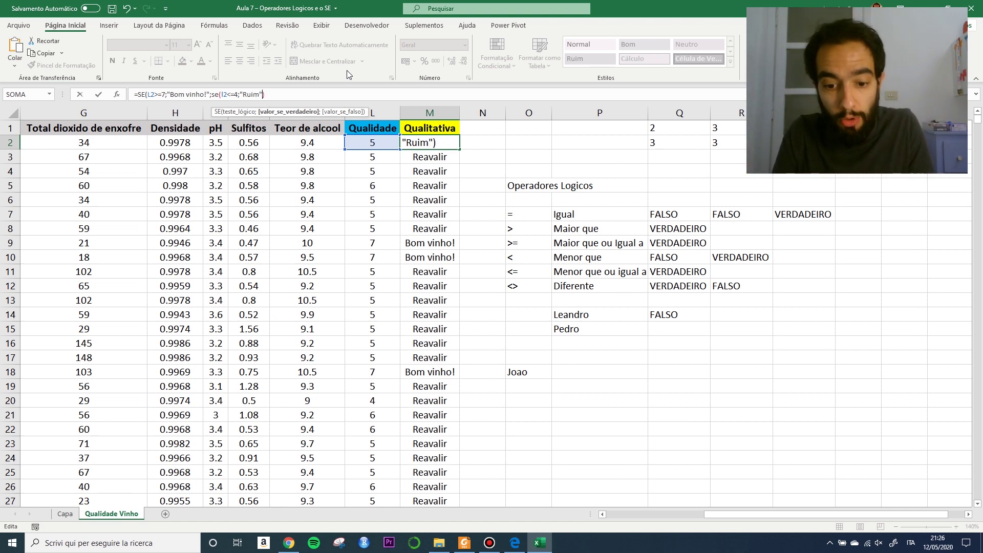
type(";")
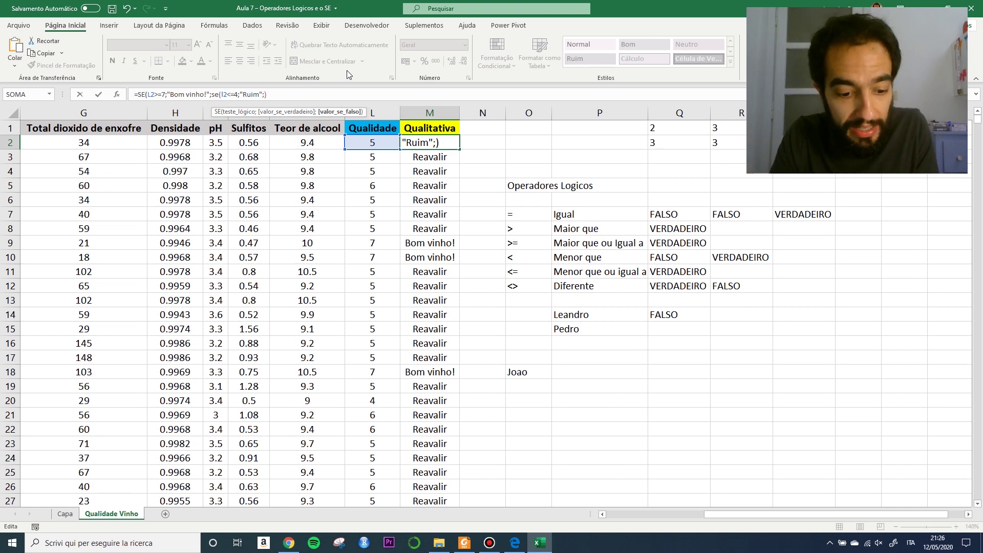
Add "Reavaliar" as the nested SE's value-if-false, close the parentheses, and enter the formula in M2, accepting the suggested correction
type("\"Rea")
type("valiar")
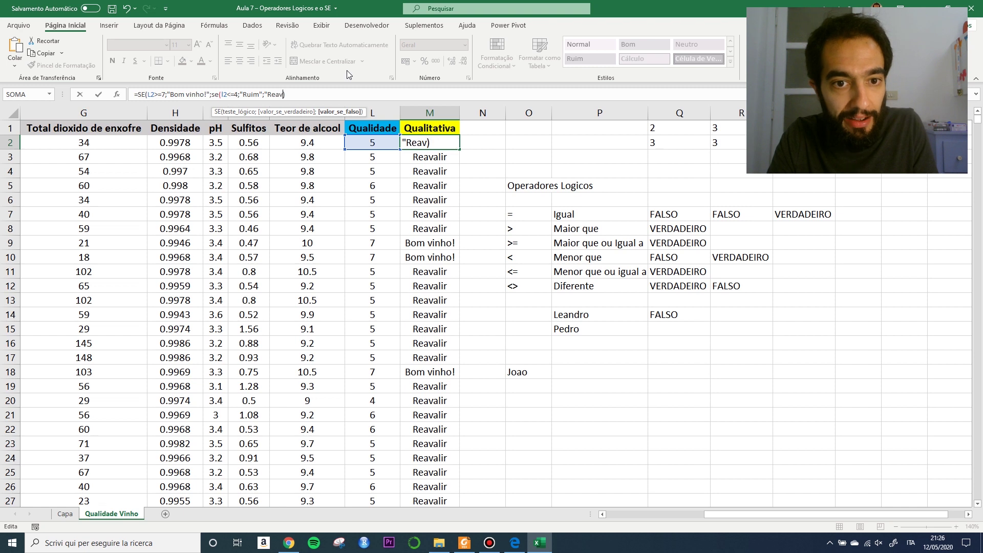
type("\"")
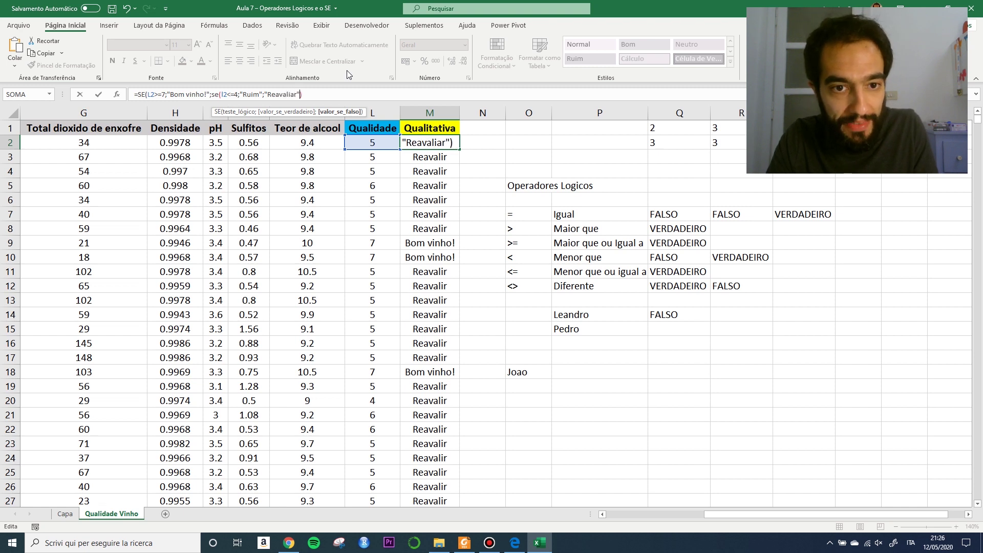
type(")")
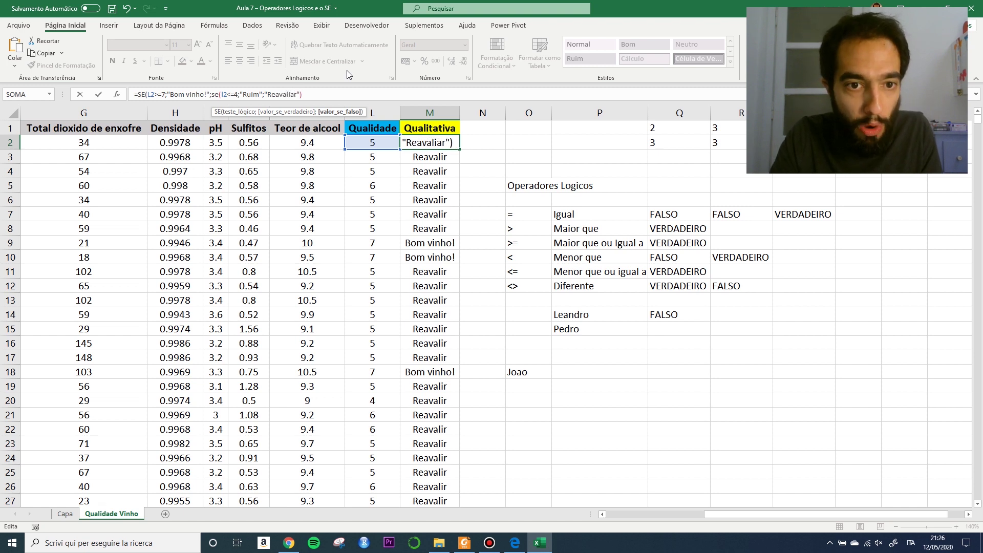
type("))")
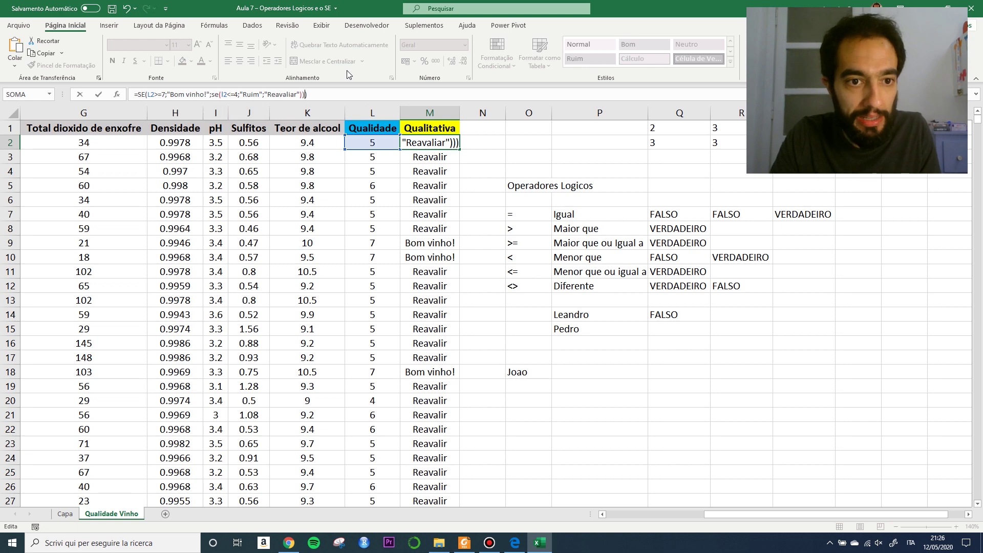
key("Return")
key("Return")
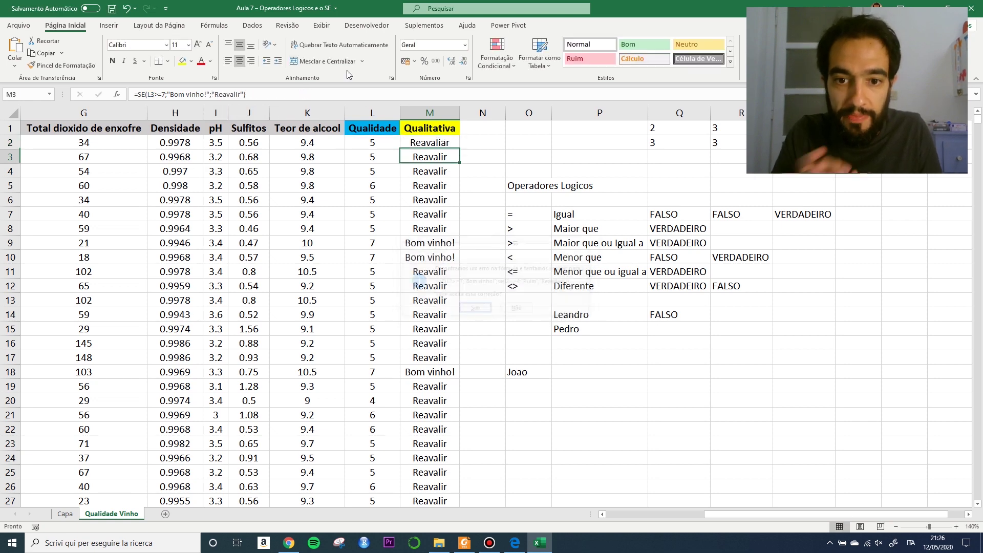
Fill the nested SE formula from M2 down the Qualitativa column and check the classifications in rows 9, 10 and 20
left_click(446, 146)
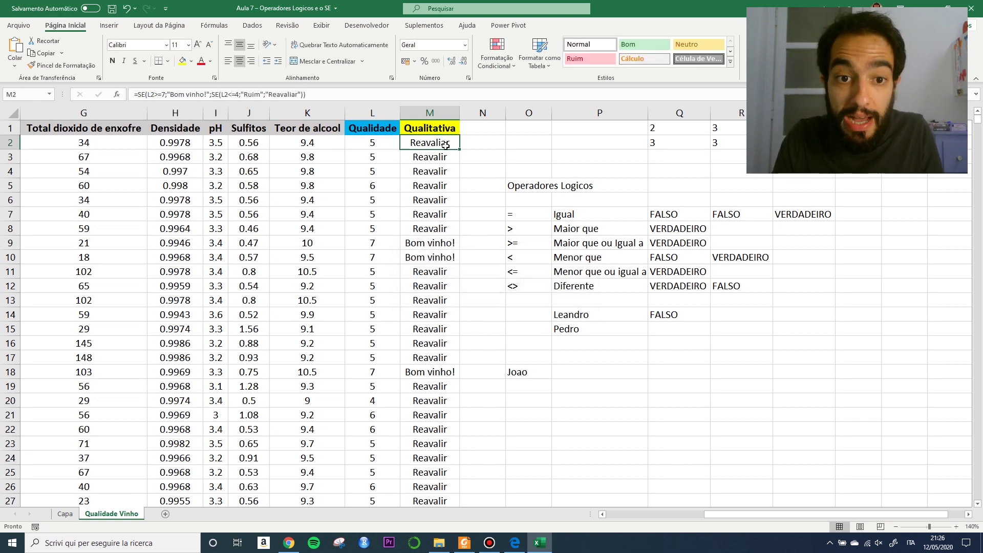
double_click(458, 149)
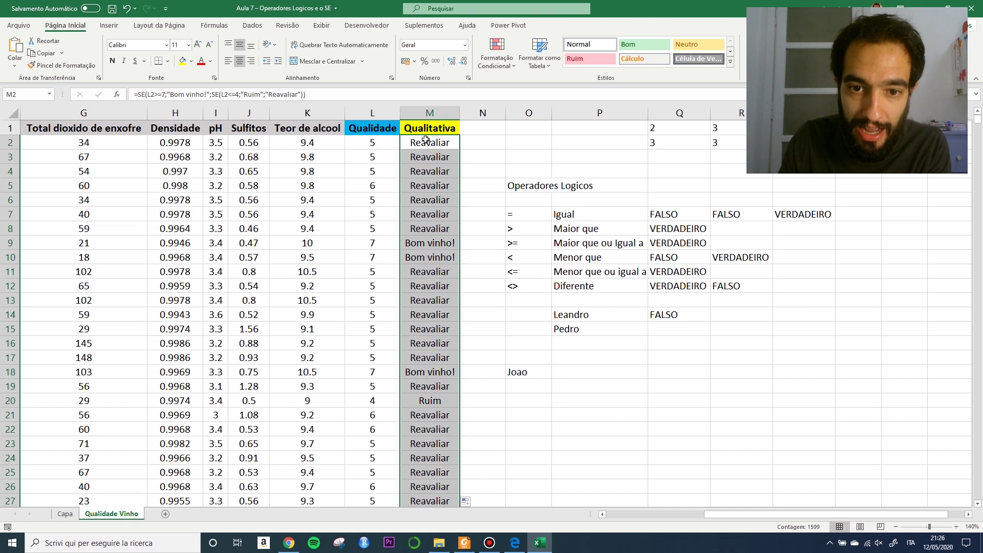
left_click_drag(426, 140, 418, 260)
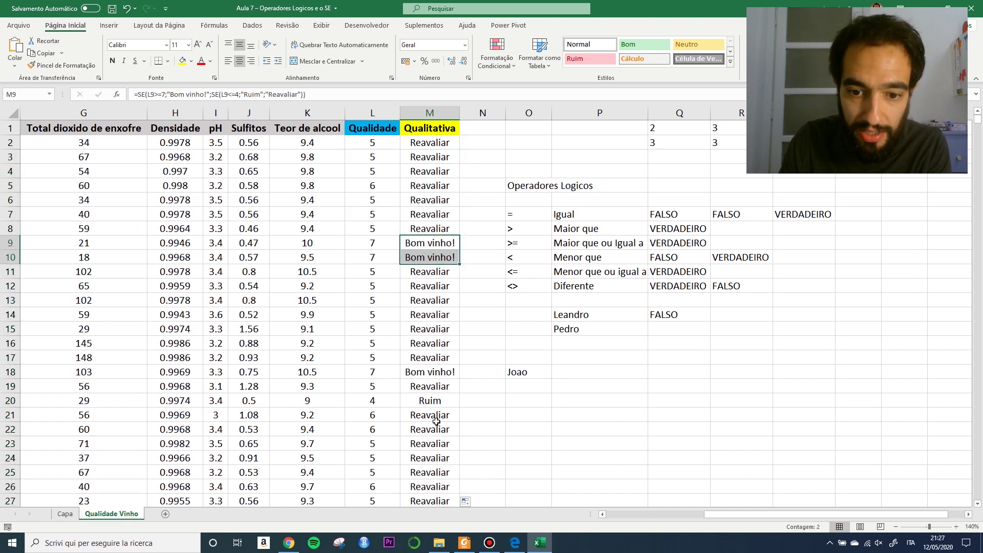
left_click_drag(429, 400, 376, 401)
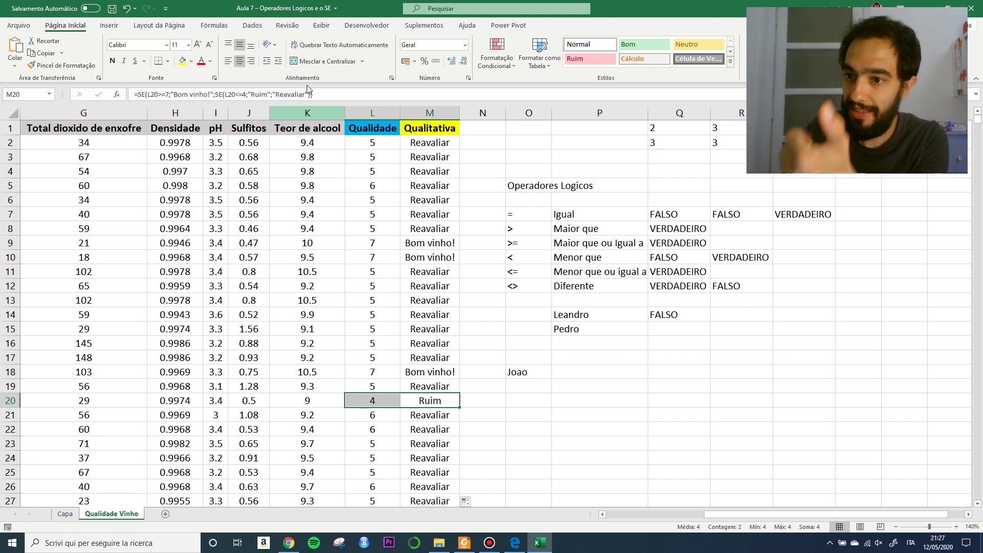
Apply a thick outside border to the Operadores Logicos table in O5:P12 and centre its contents
left_click(533, 191)
left_click_drag(532, 191, 604, 286)
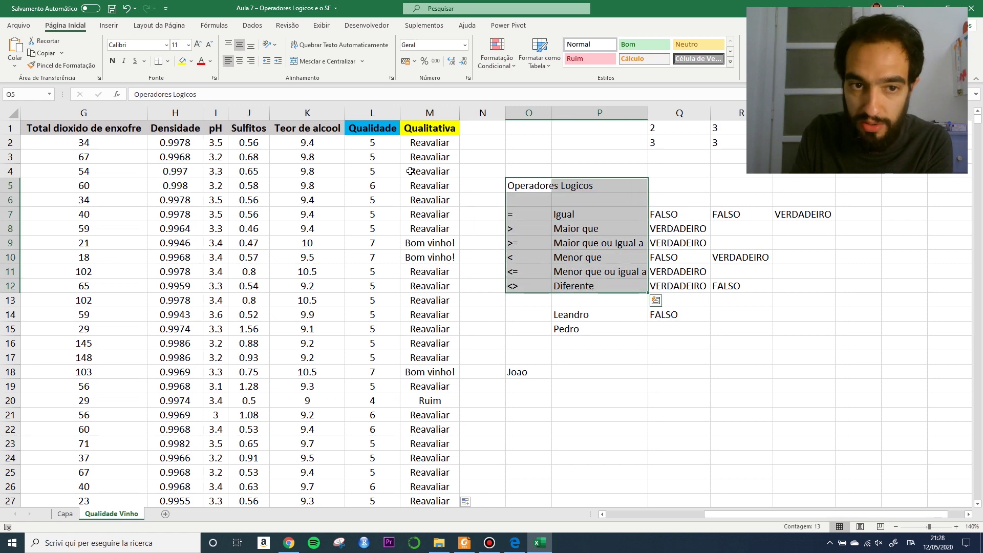
left_click(167, 64)
left_click(199, 195)
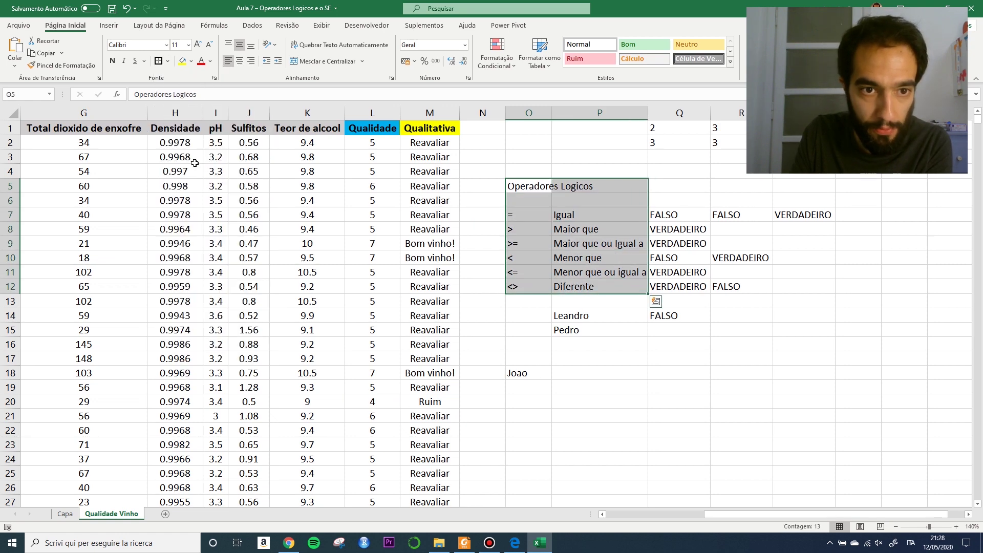
left_click(239, 62)
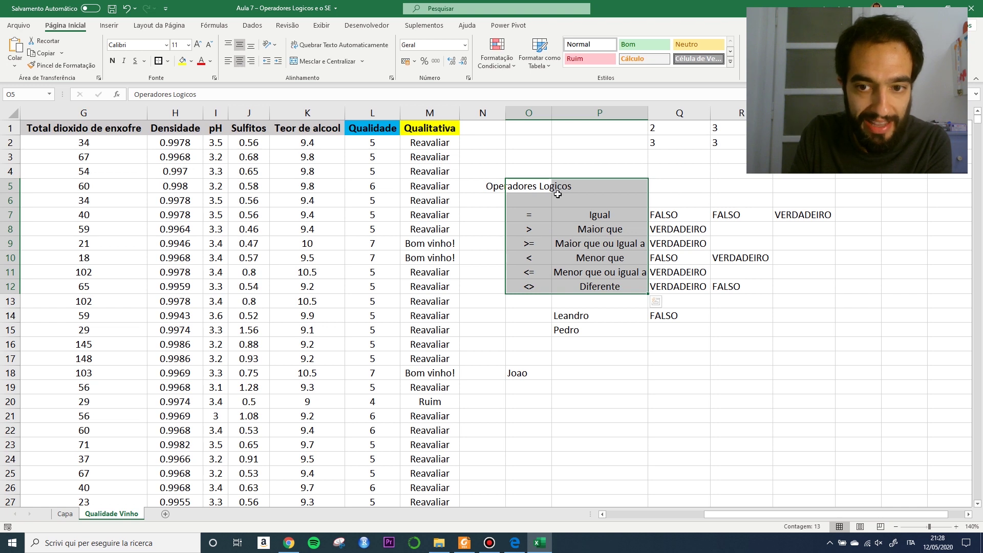
Merge and centre the Operadores Logicos heading across O5:P5, then make it bold with a yellow fill
left_click_drag(517, 185, 569, 187)
left_click(320, 62)
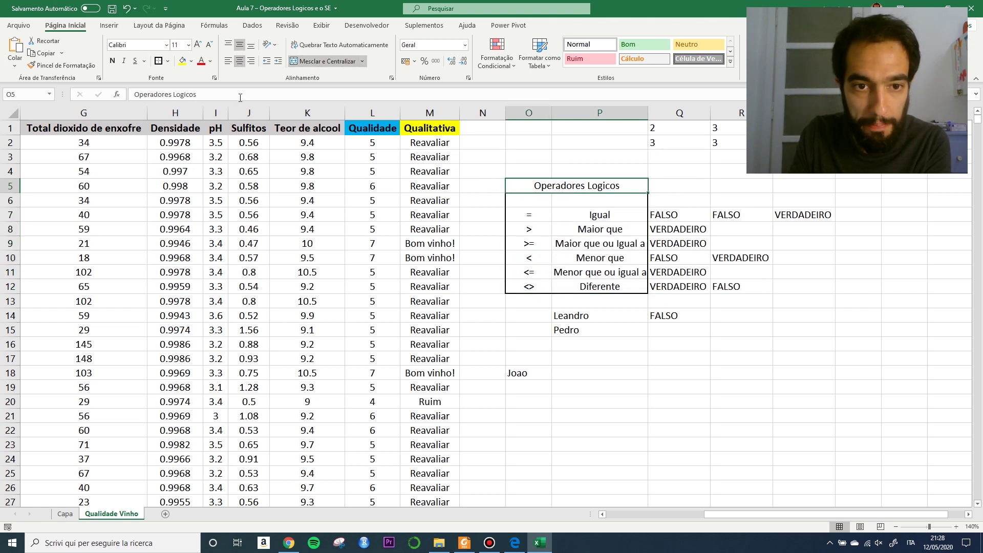
left_click(532, 200)
left_click(539, 187)
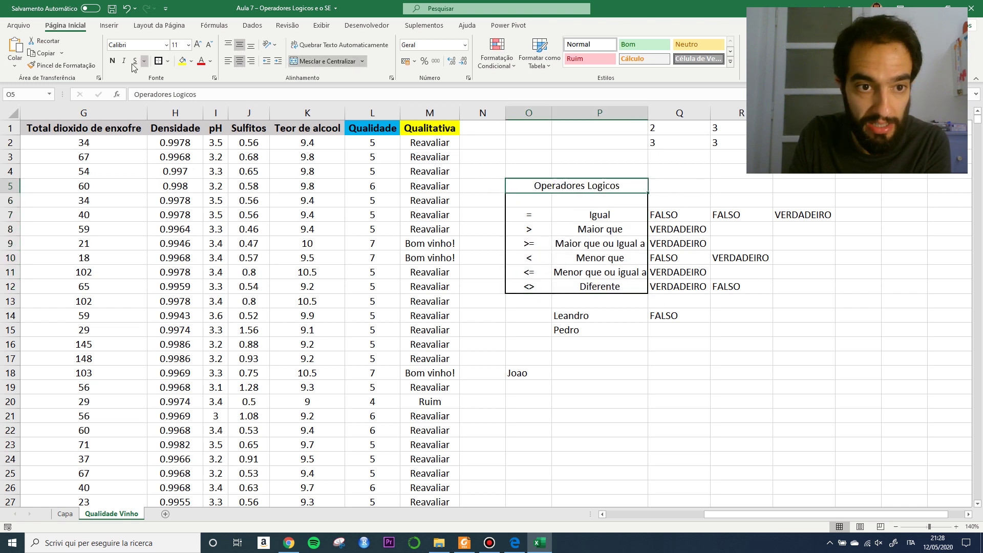
left_click(112, 61)
left_click(182, 61)
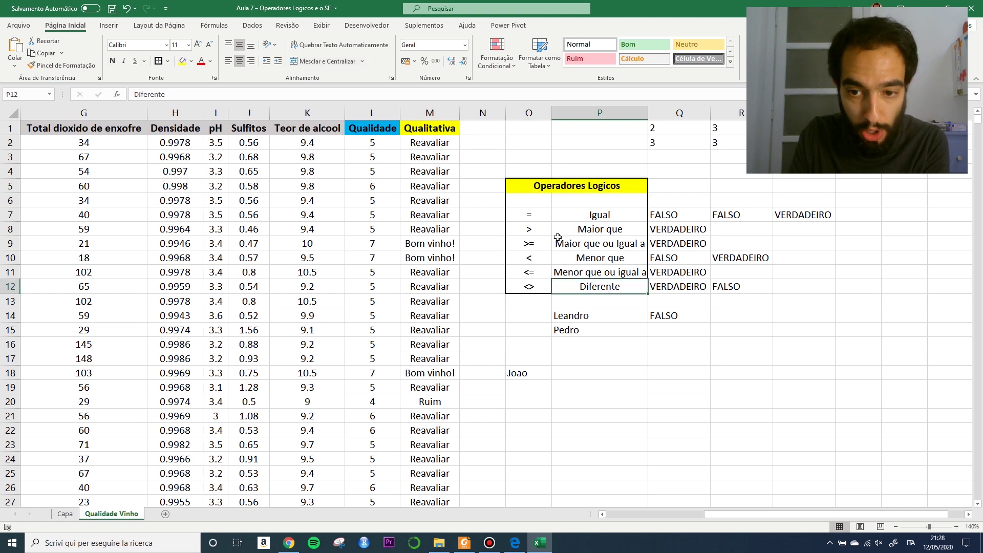
Fill the operator symbols and descriptions in O7:P12 with a light blue-gray colour
left_click_drag(521, 213, 593, 284)
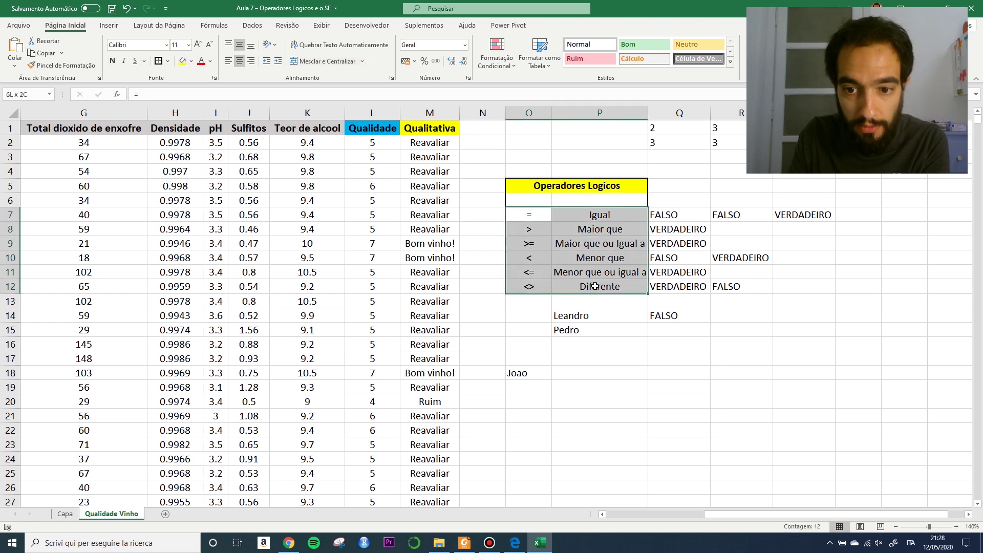
left_click(191, 61)
left_click(207, 100)
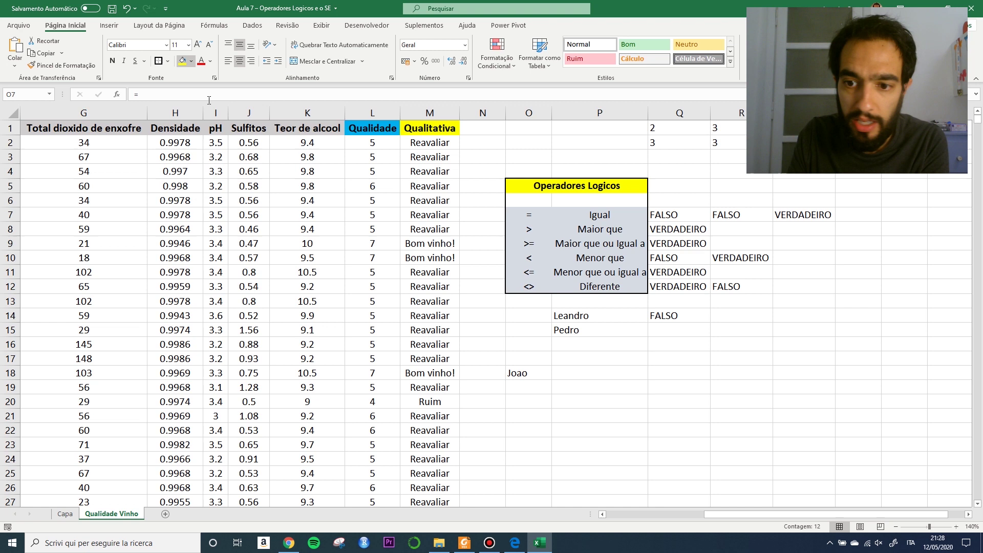
left_click(576, 281)
left_click(560, 229)
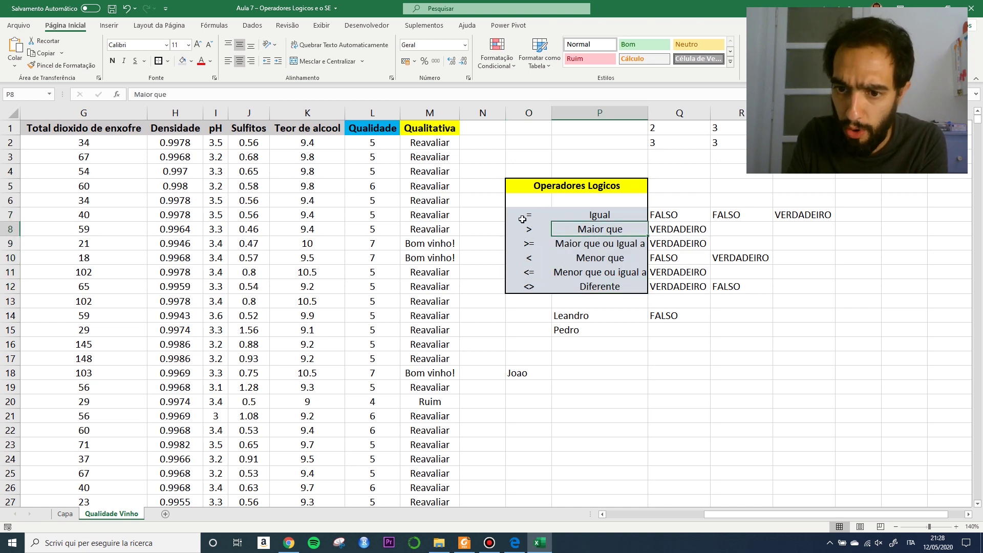
Move the block O7:S19 up one row so the operators start in row 6, directly below the heading
left_click_drag(522, 216, 822, 389)
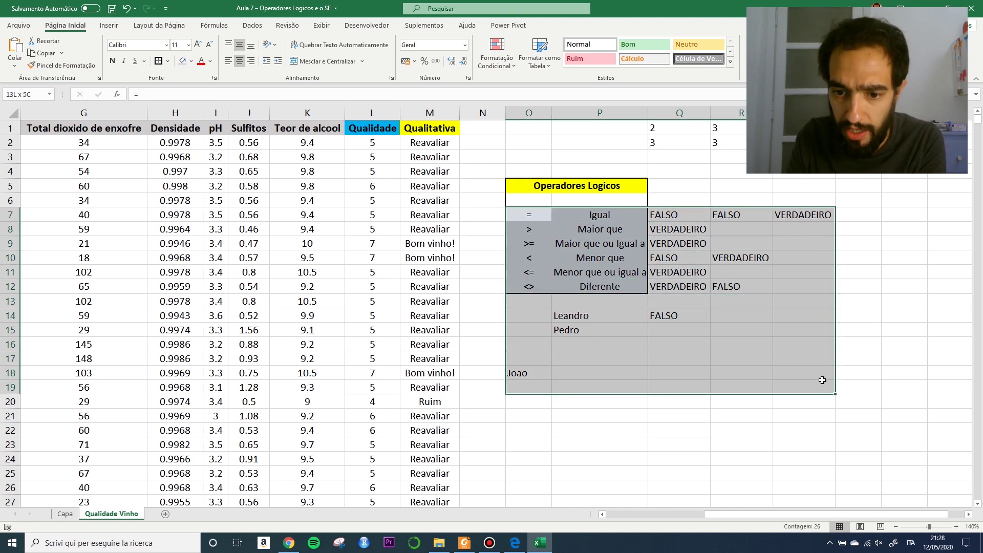
left_click_drag(661, 208, 660, 198)
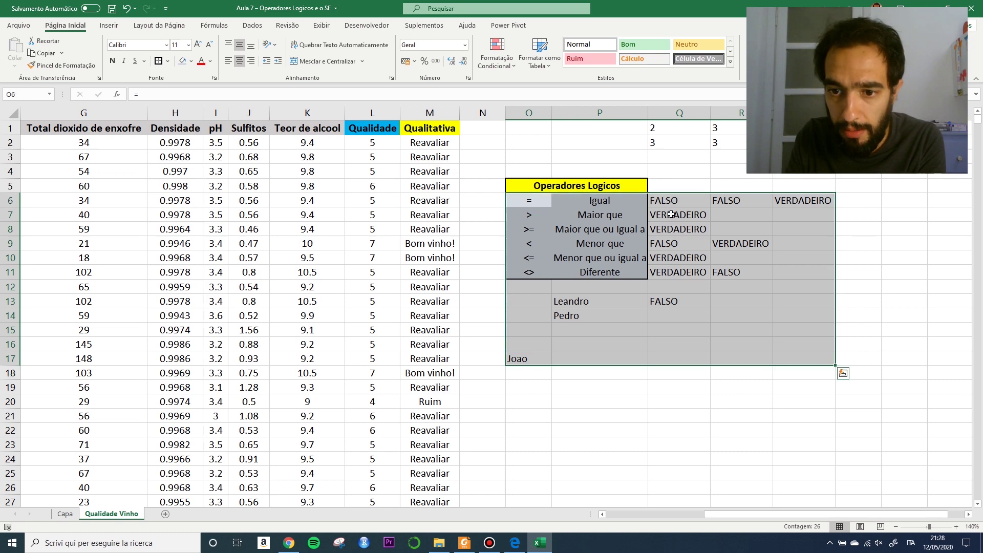
left_click(732, 297)
left_click_drag(523, 200, 537, 272)
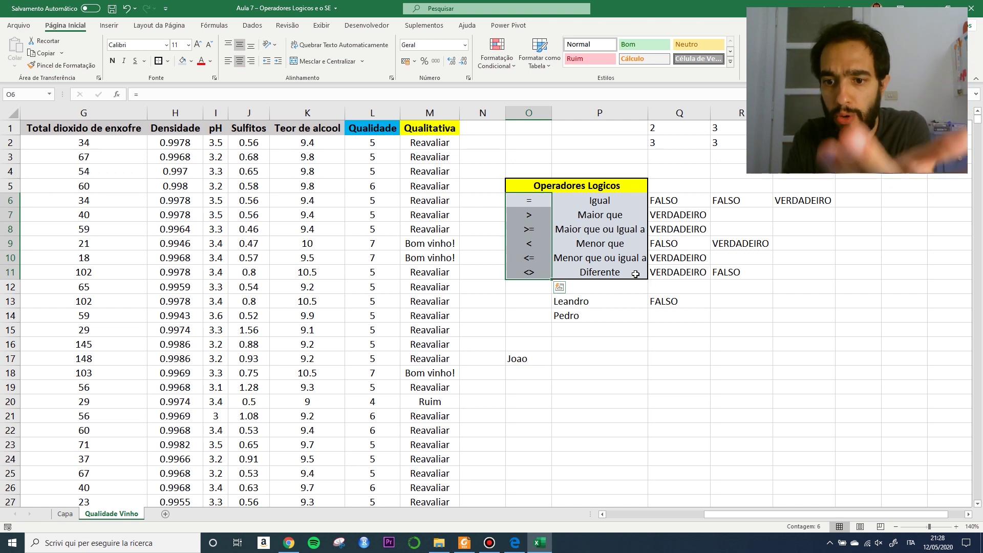
left_click(742, 344)
left_click(774, 361)
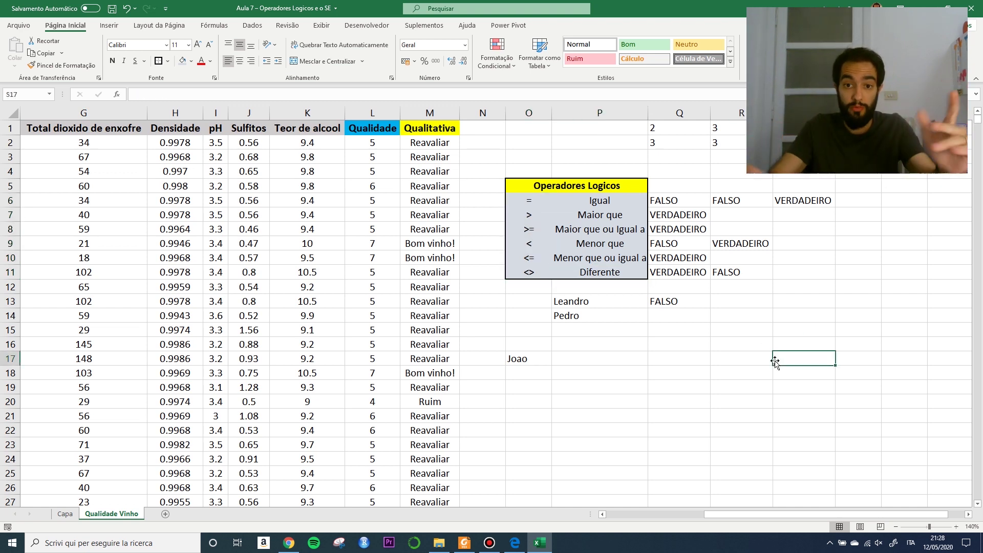